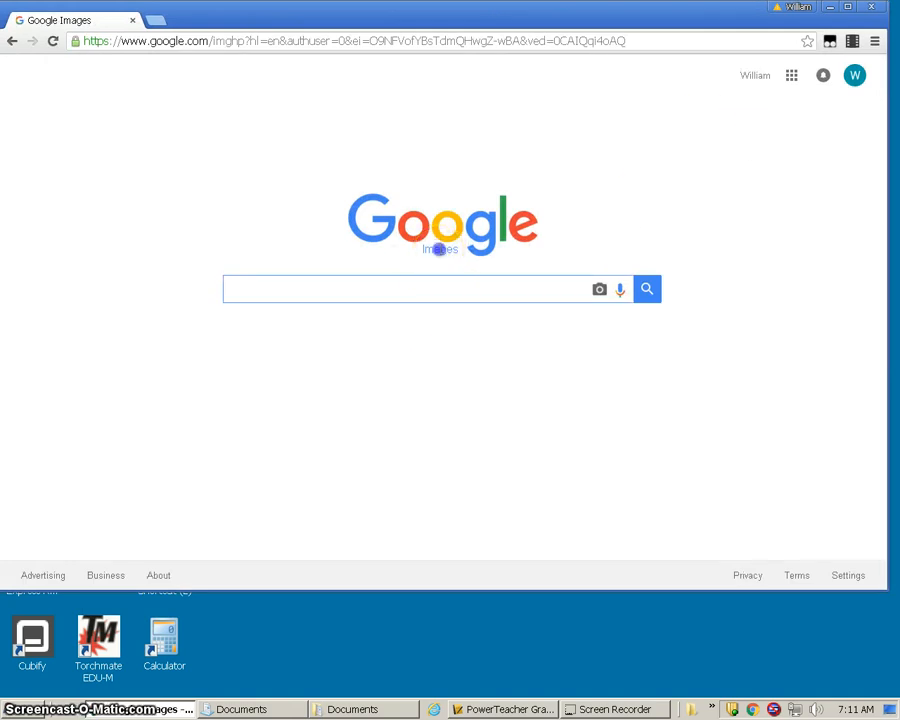
- Search Google Images for "boat"
click(392, 289)
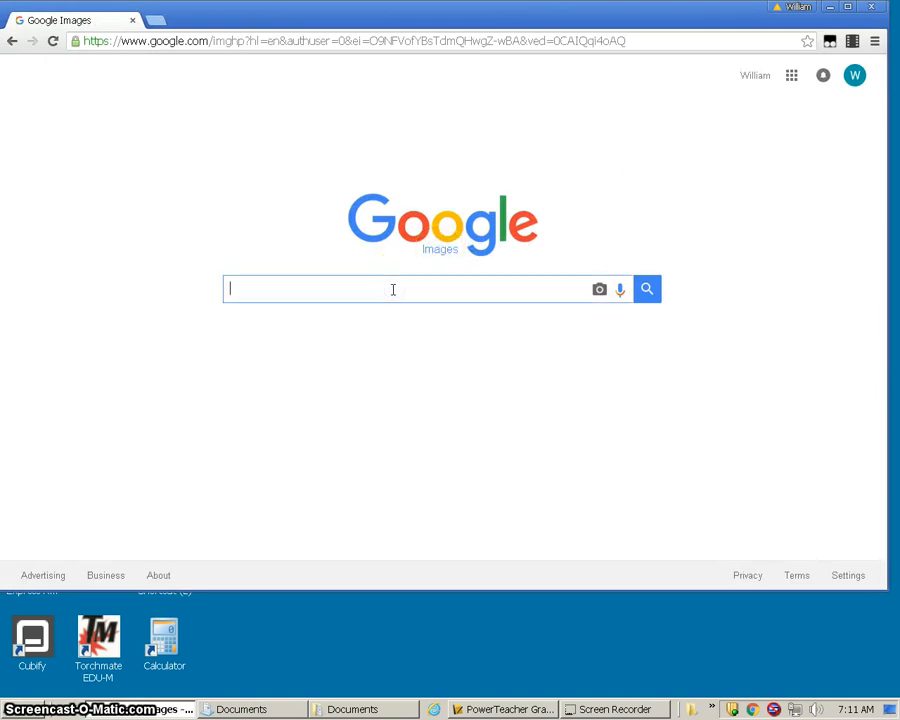
text(boat)
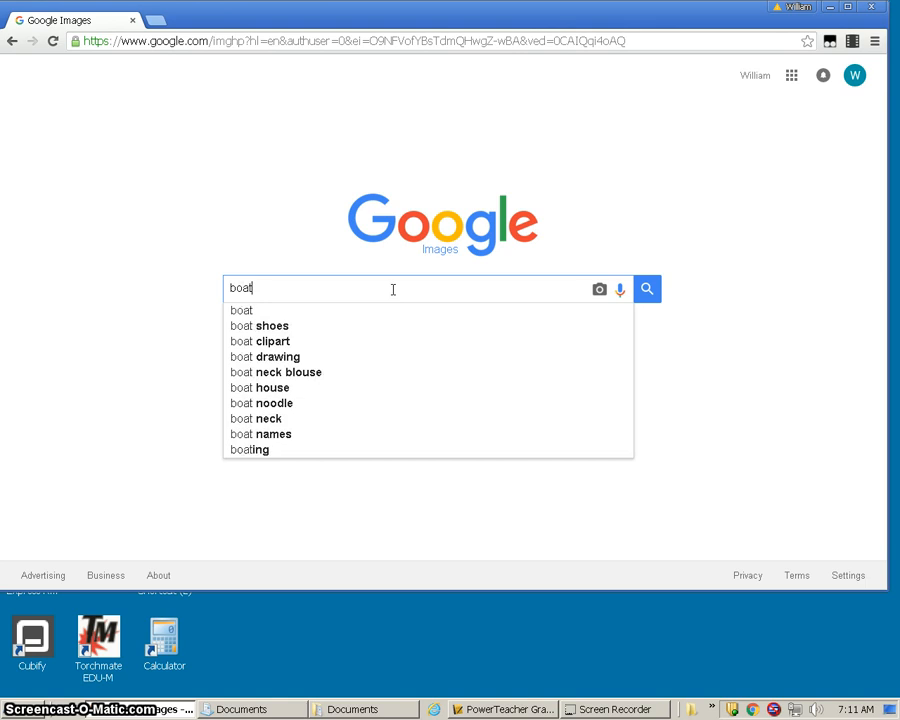
key(Return)
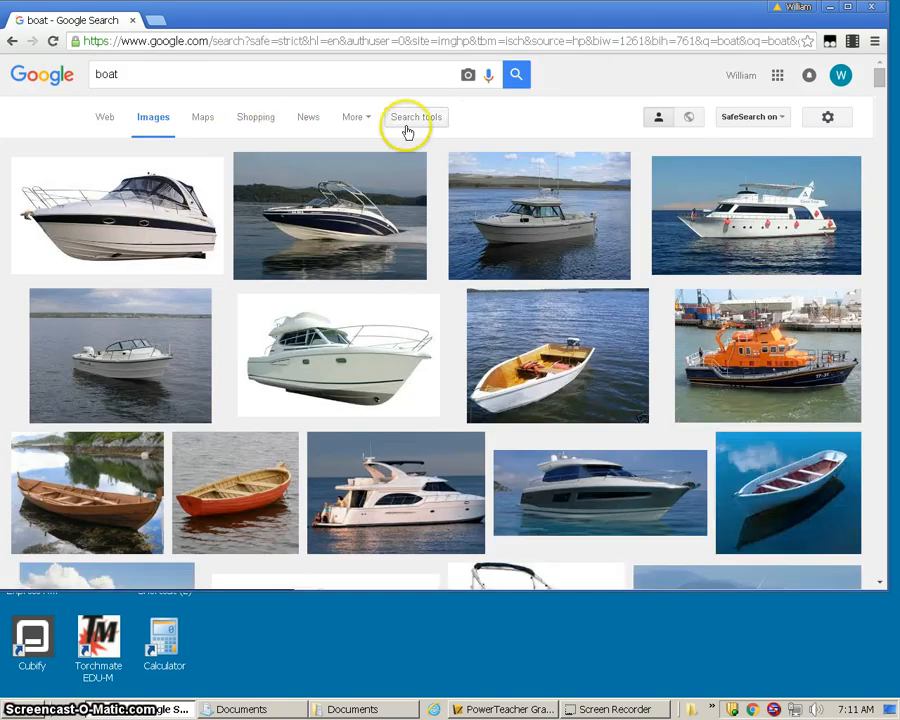
- Filter the boat image results to the Line drawing type and the Large size
click(405, 120)
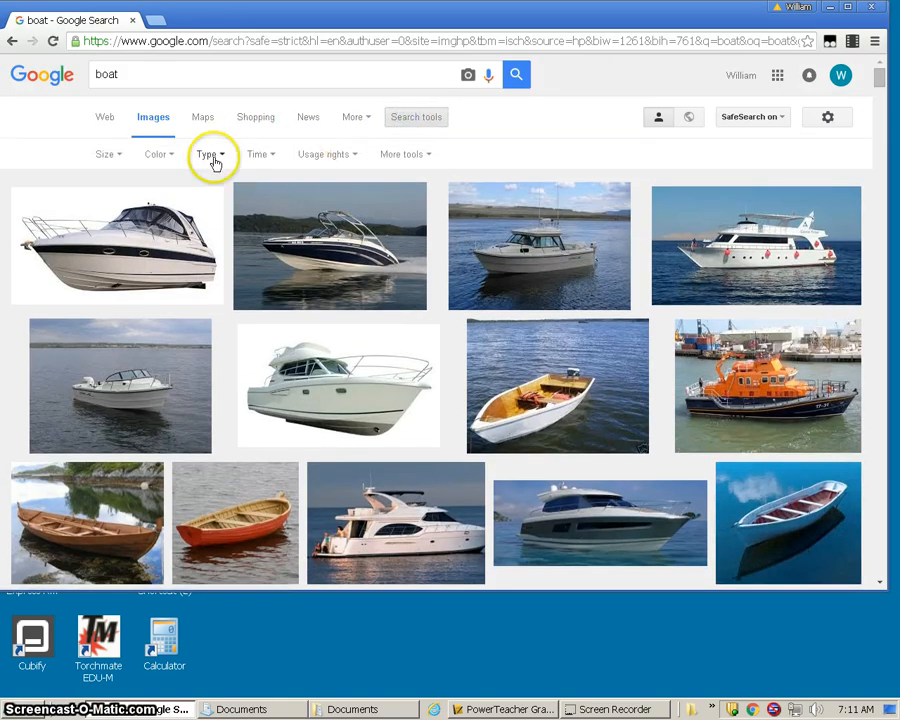
click(214, 155)
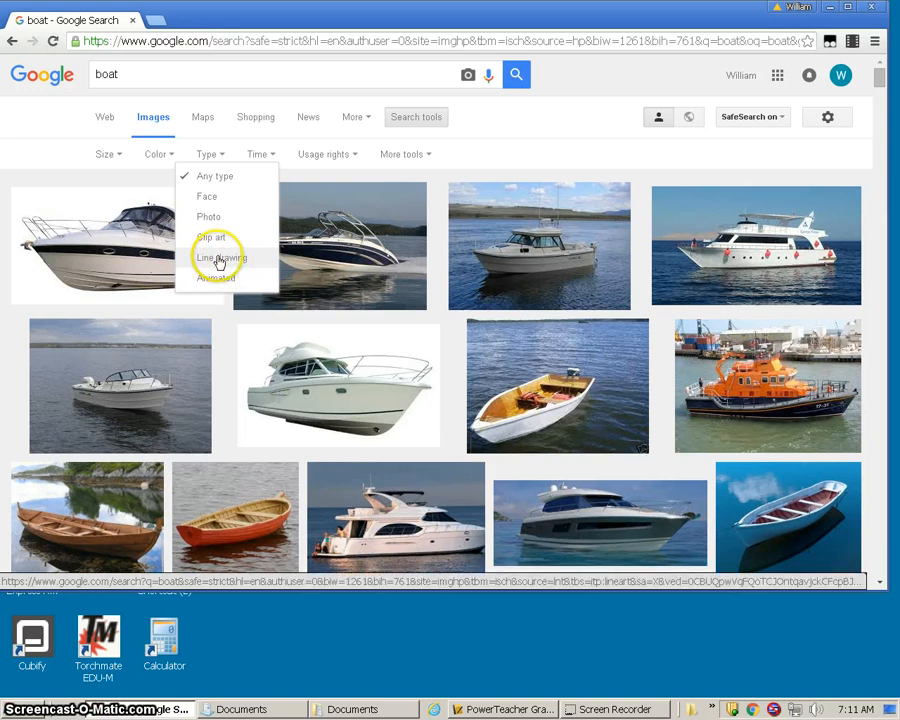
click(218, 258)
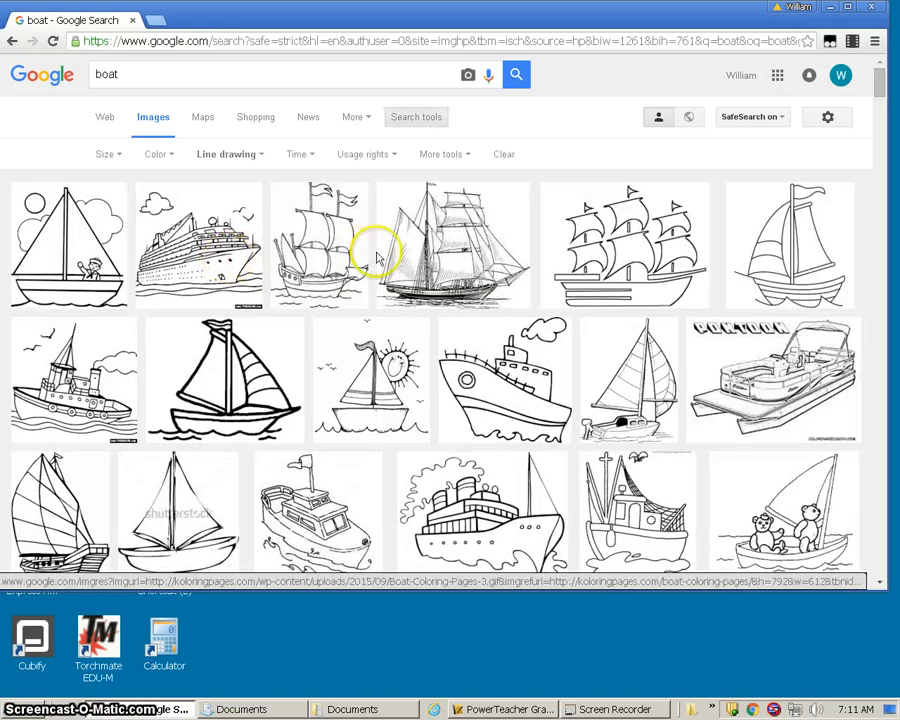
click(118, 158)
click(116, 195)
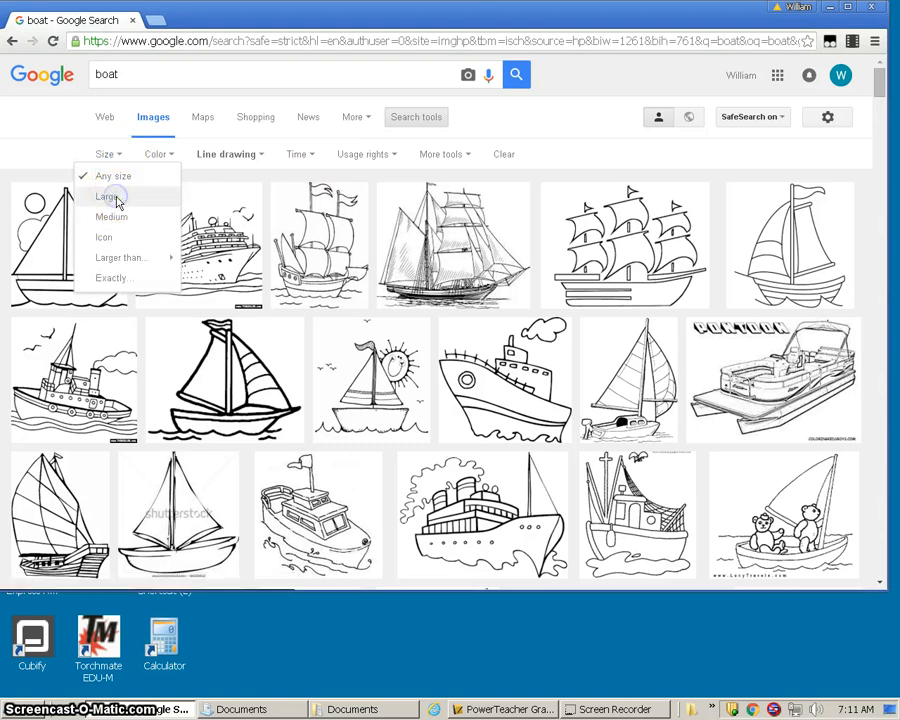
- Look through the large boat line drawings for simple, bold outlines and check their pixel sizes
scroll(400, 380, down, 6)
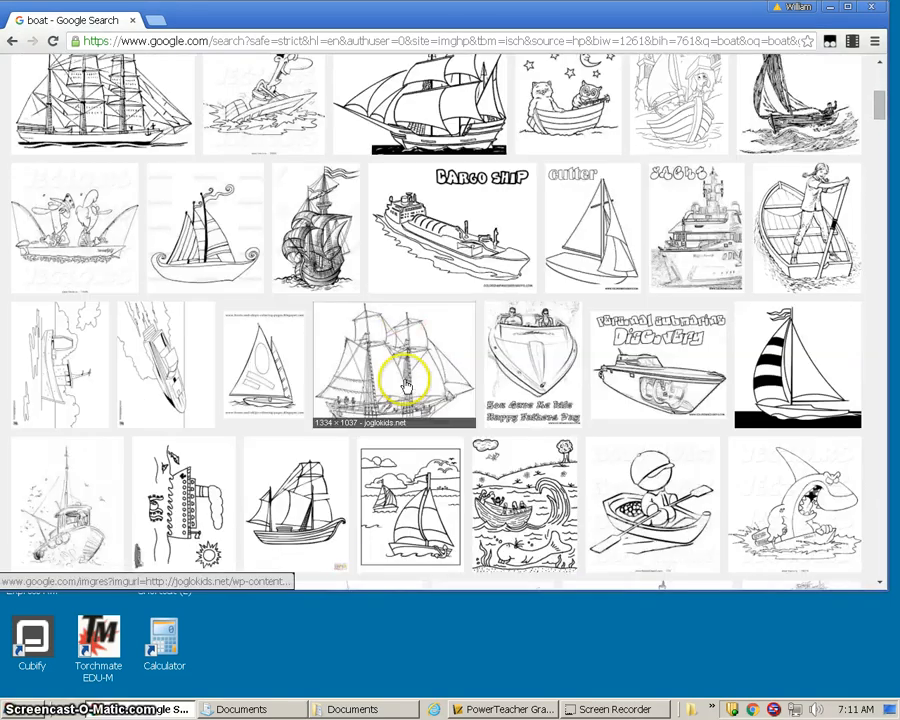
scroll(446, 388, down, 1)
scroll(445, 385, up, 2)
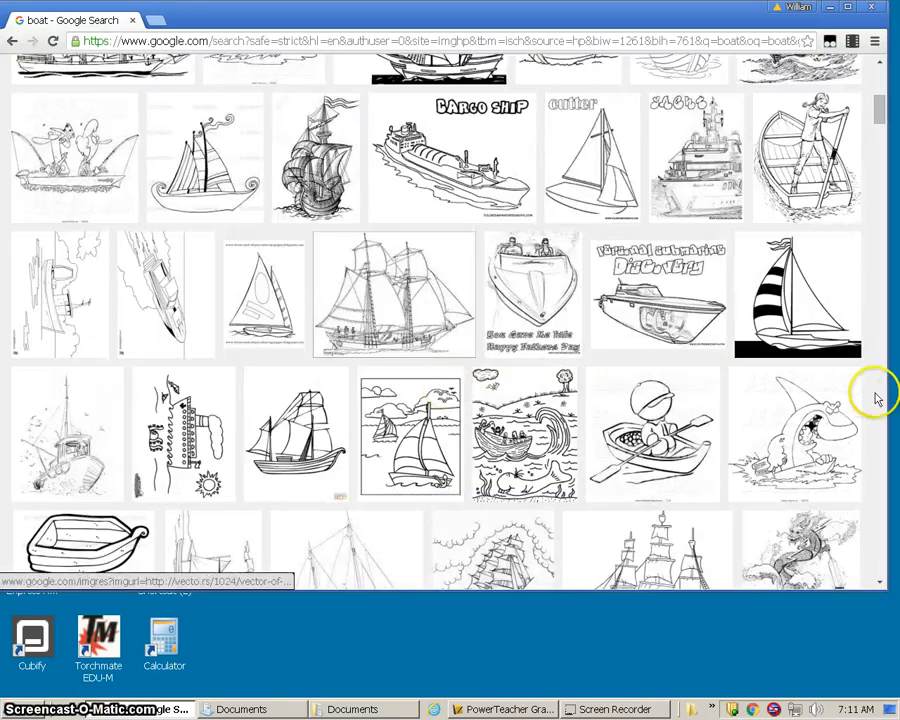
scroll(560, 412, down, 2)
scroll(560, 412, down, 8)
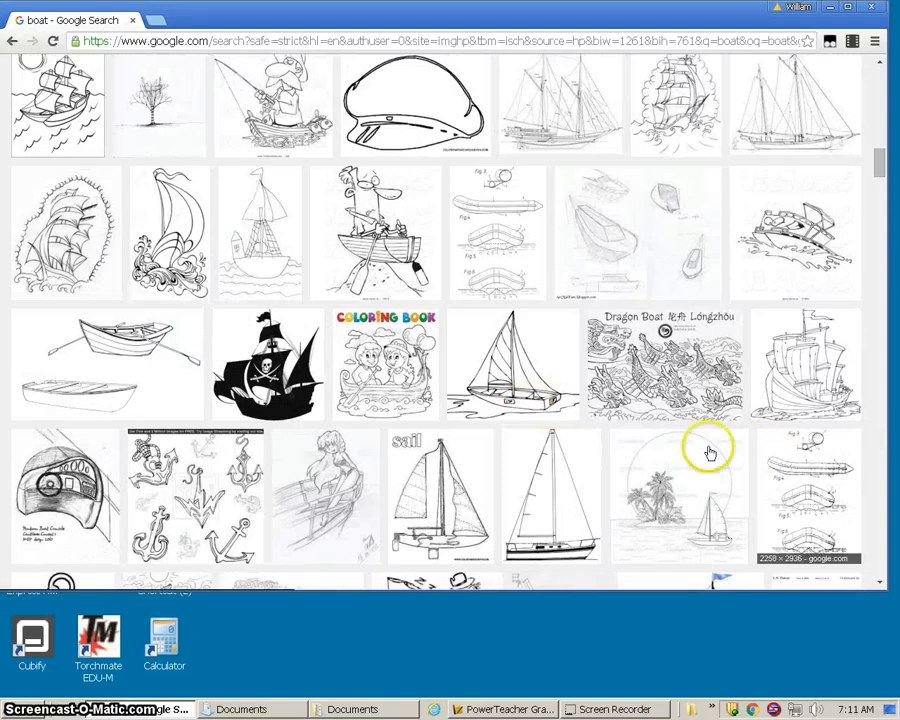
scroll(700, 450, down, 2)
scroll(683, 455, down, 3)
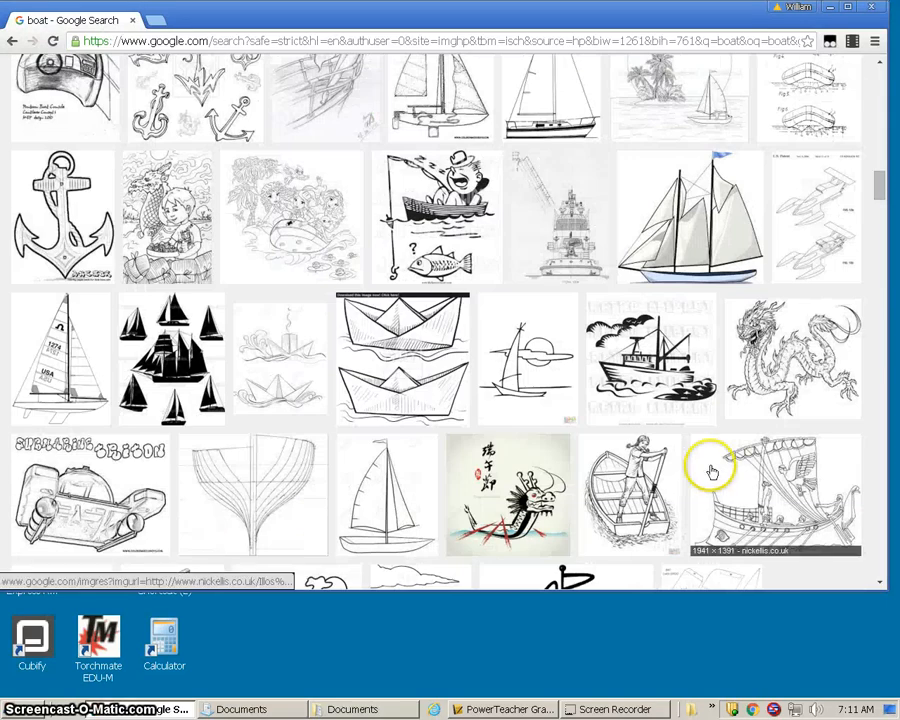
scroll(400, 402, up, 2)
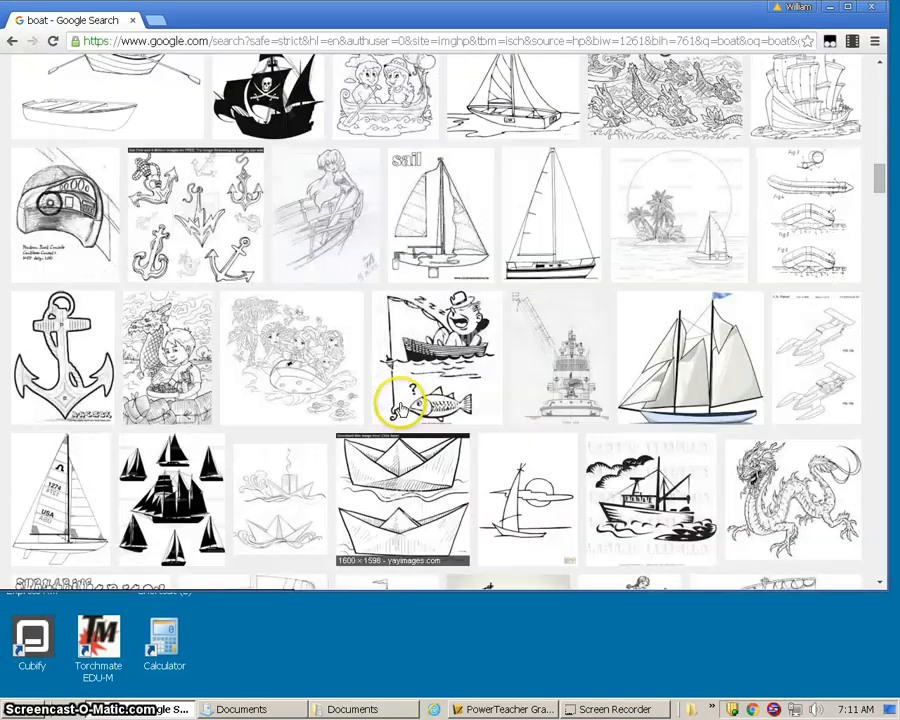
scroll(690, 462, down, 2)
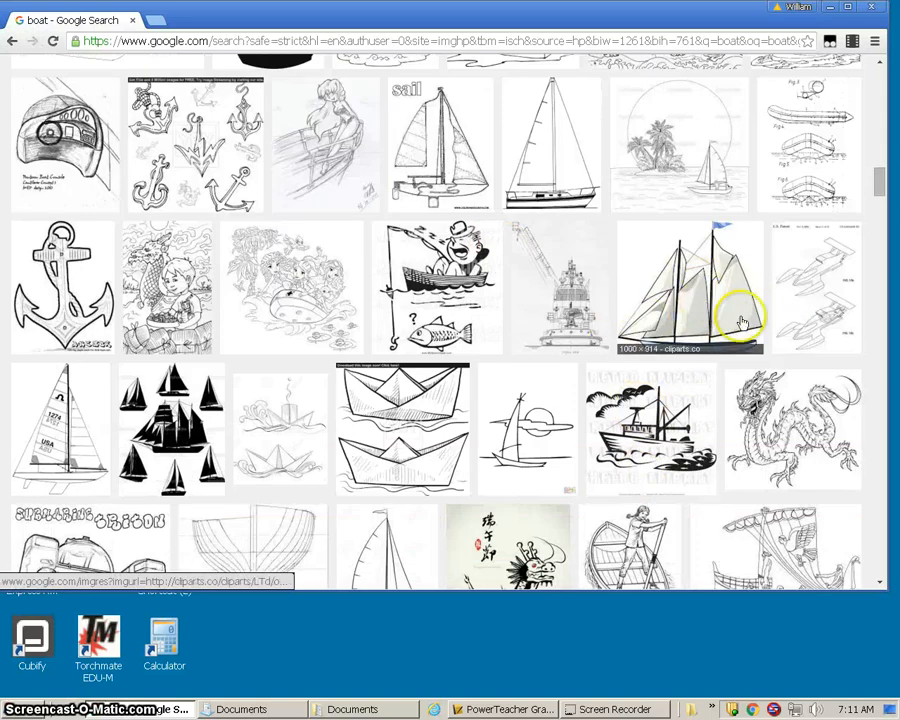
scroll(718, 320, down, 1)
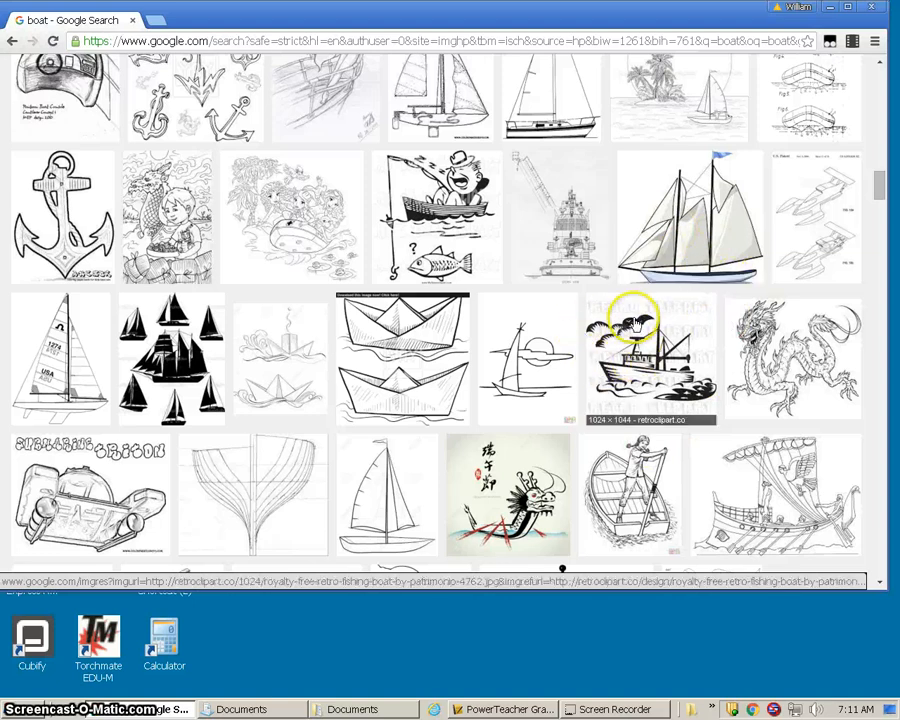
scroll(560, 270, up, 1)
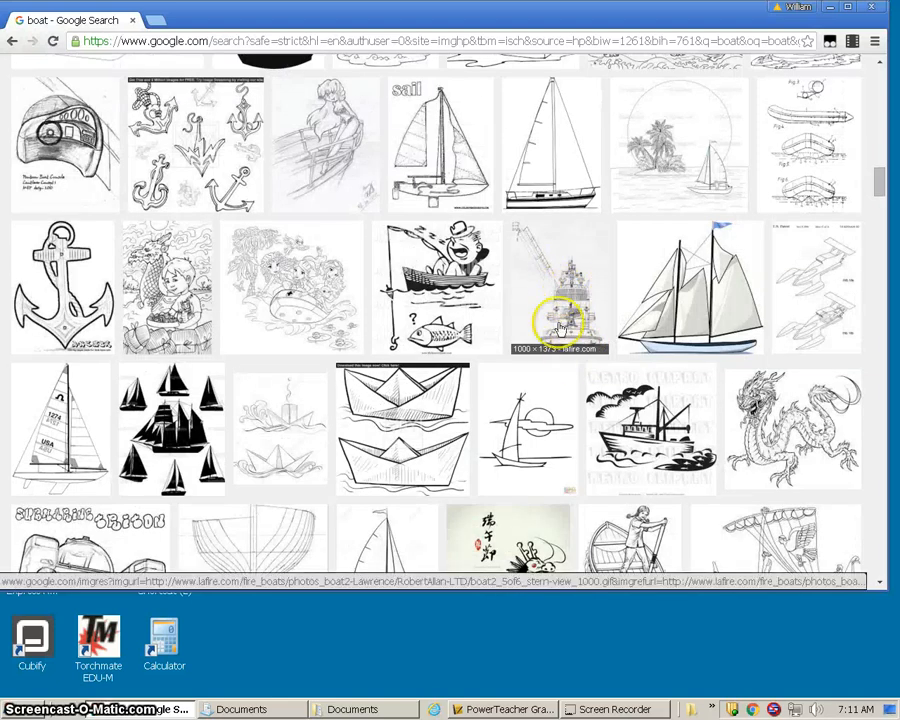
scroll(500, 363, down, 1)
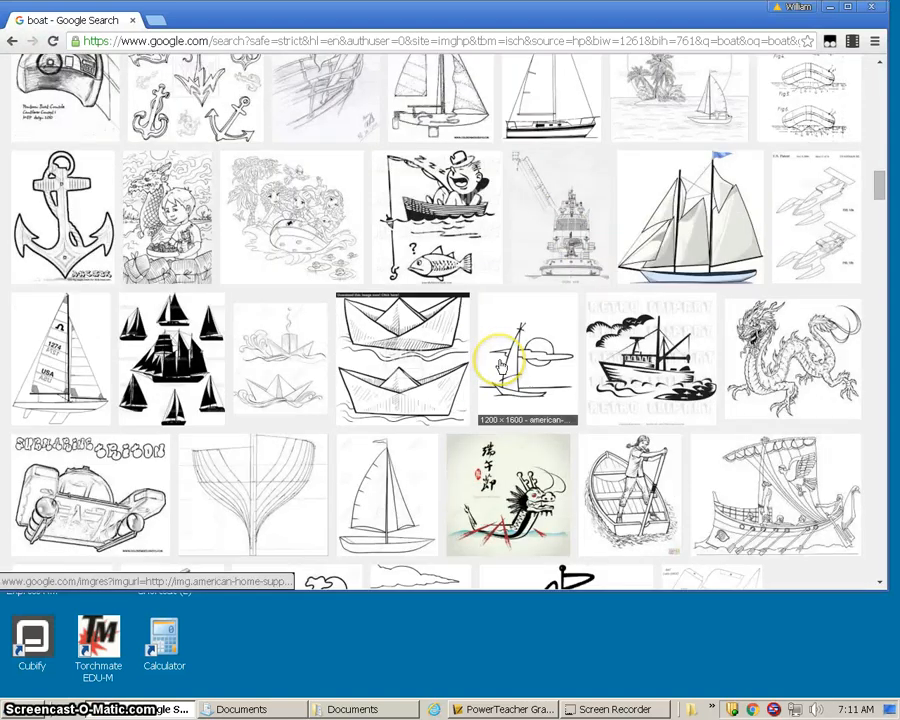
scroll(500, 363, down, 3)
scroll(632, 500, down, 2)
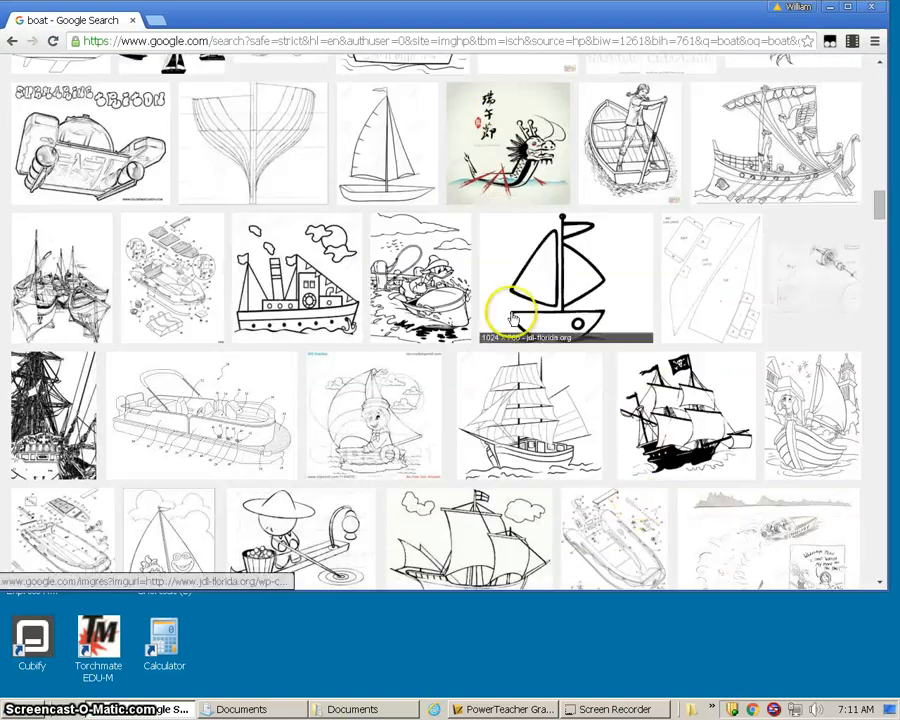
scroll(558, 285, down, 4)
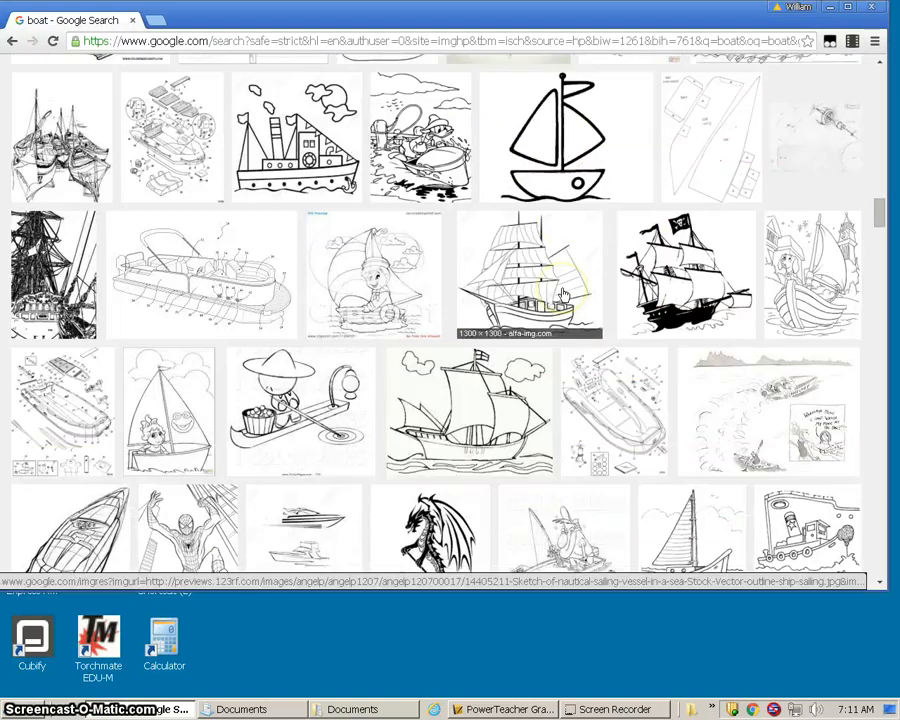
scroll(543, 421, down, 4)
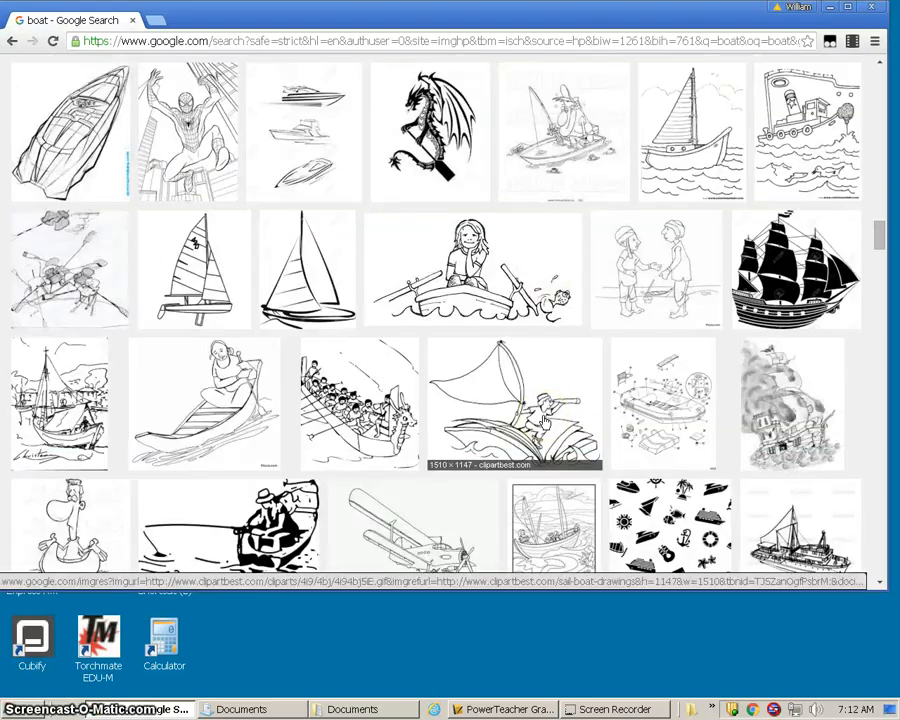
scroll(543, 421, up, 15)
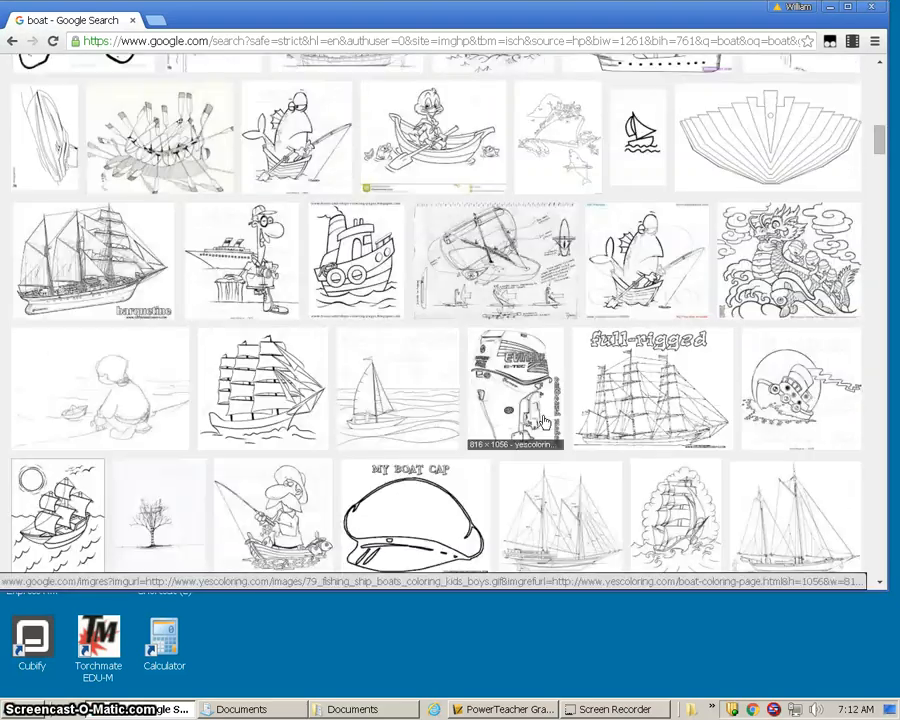
scroll(543, 421, up, 15)
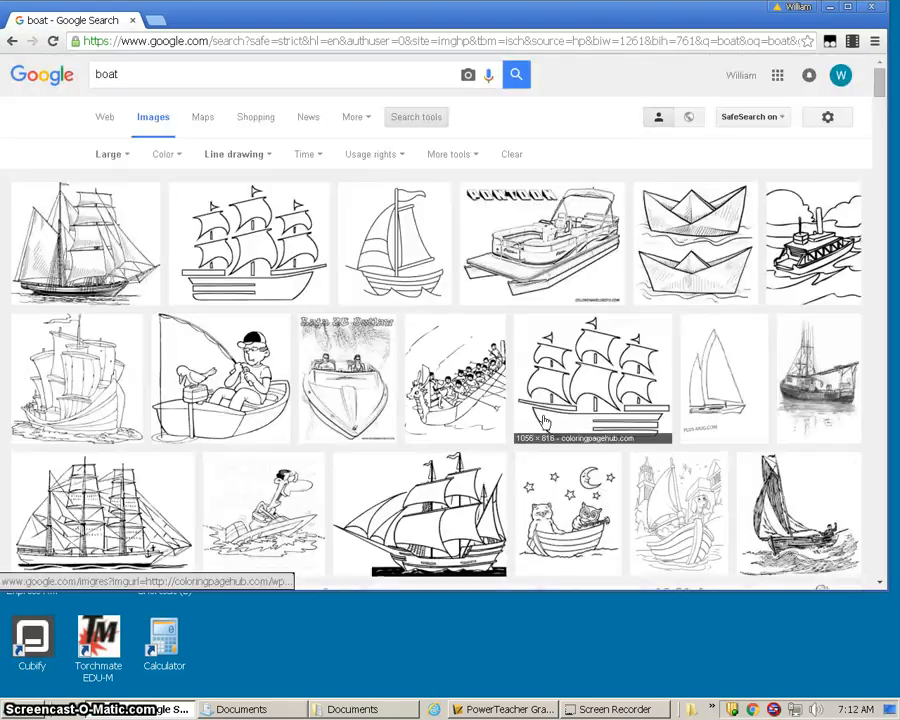
- Replace the image search with the suggested query "block island map"
click(145, 77)
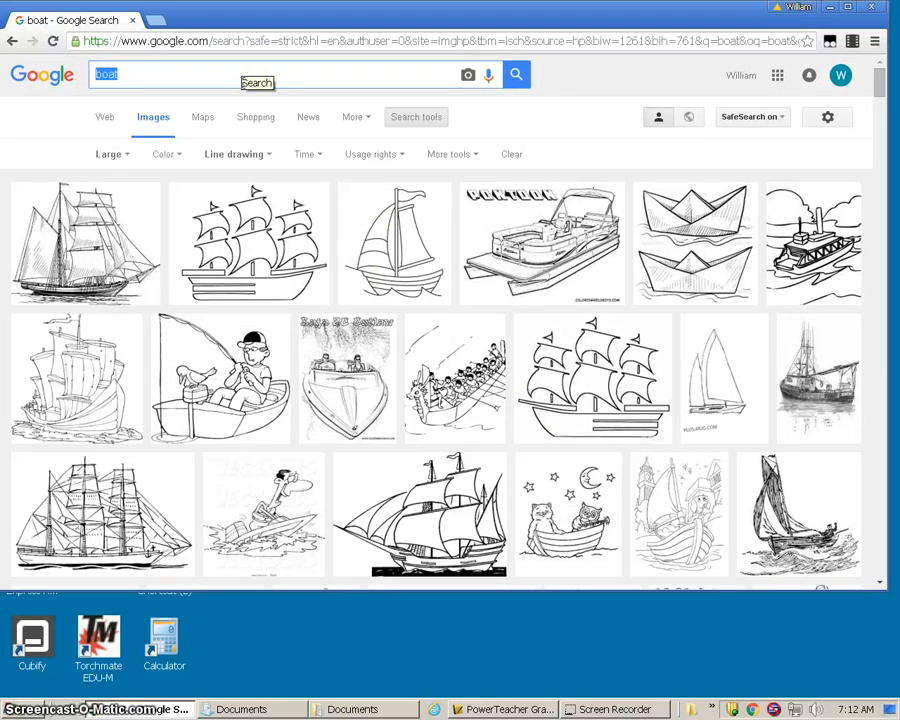
text(block i)
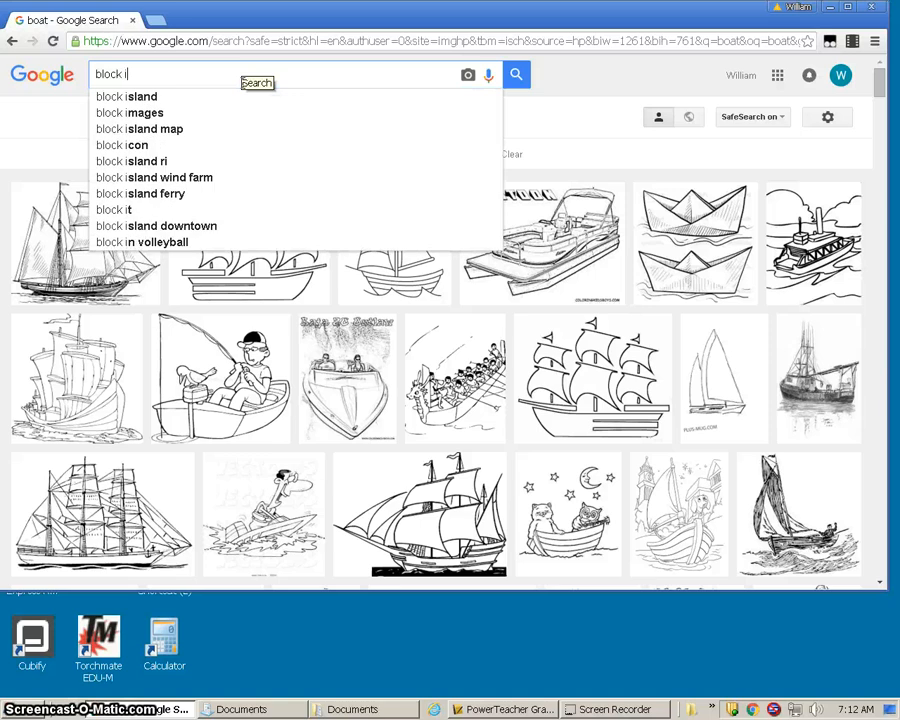
text(s)
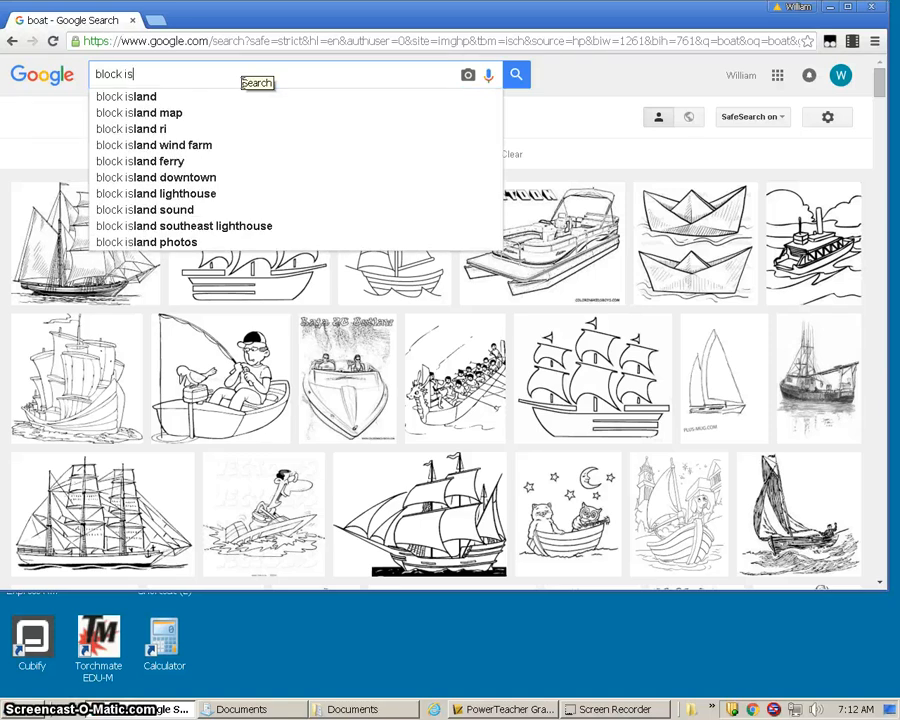
click(118, 114)
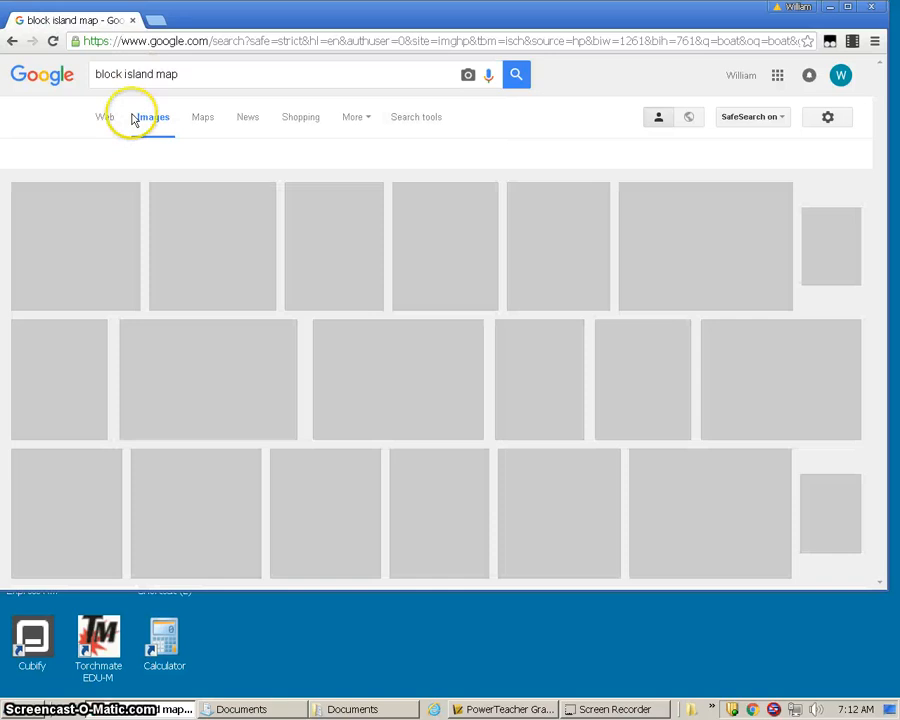
- Review the Block Island map line drawings, and switch the image type filter to Clip art
scroll(490, 330, down, 5)
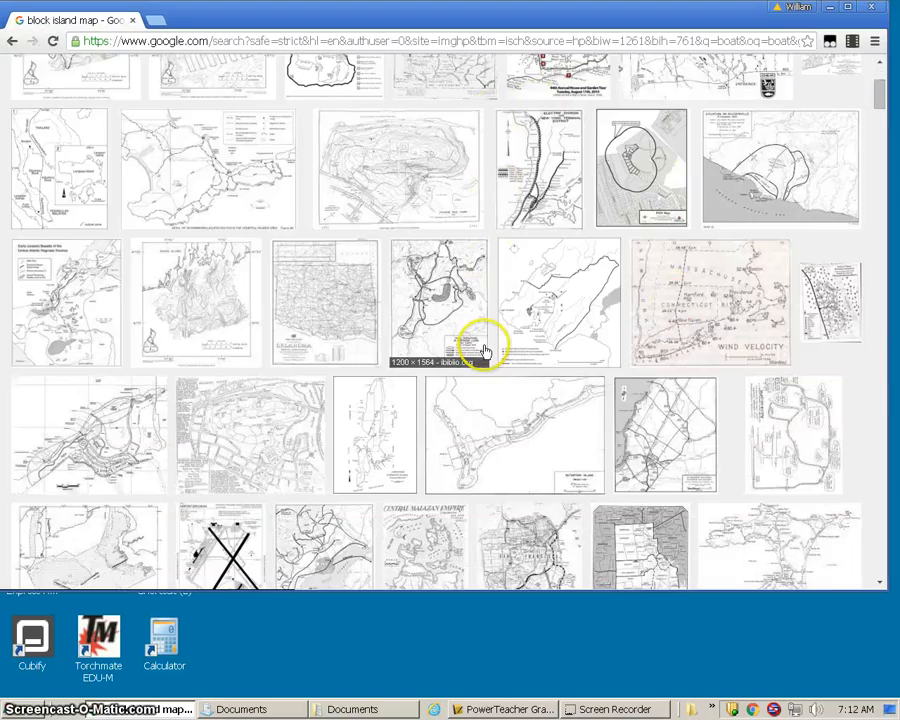
scroll(436, 432, up, 4)
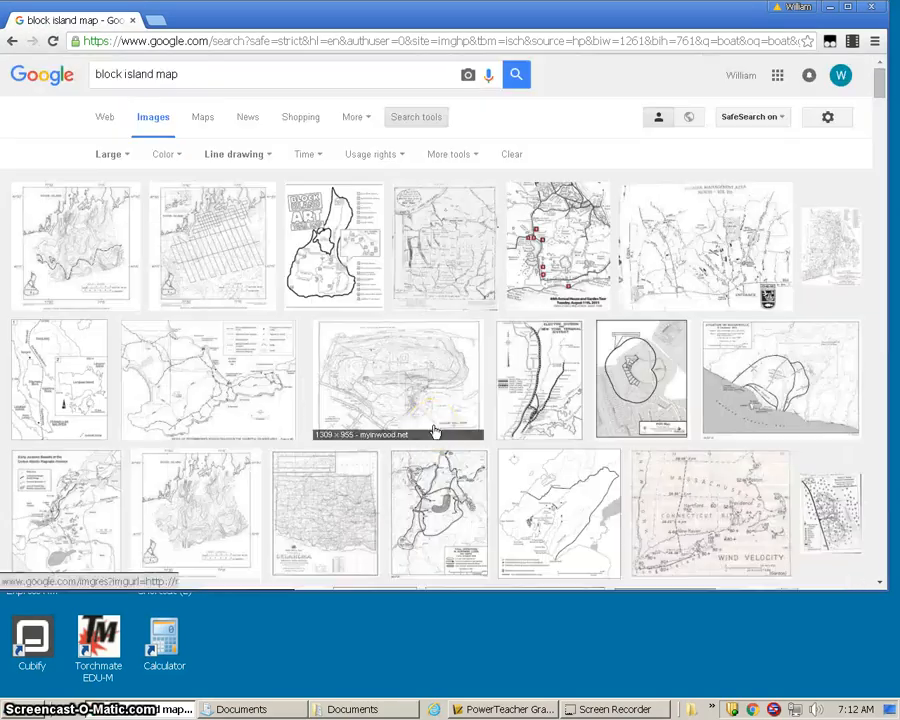
scroll(435, 430, down, 10)
scroll(435, 430, up, 5)
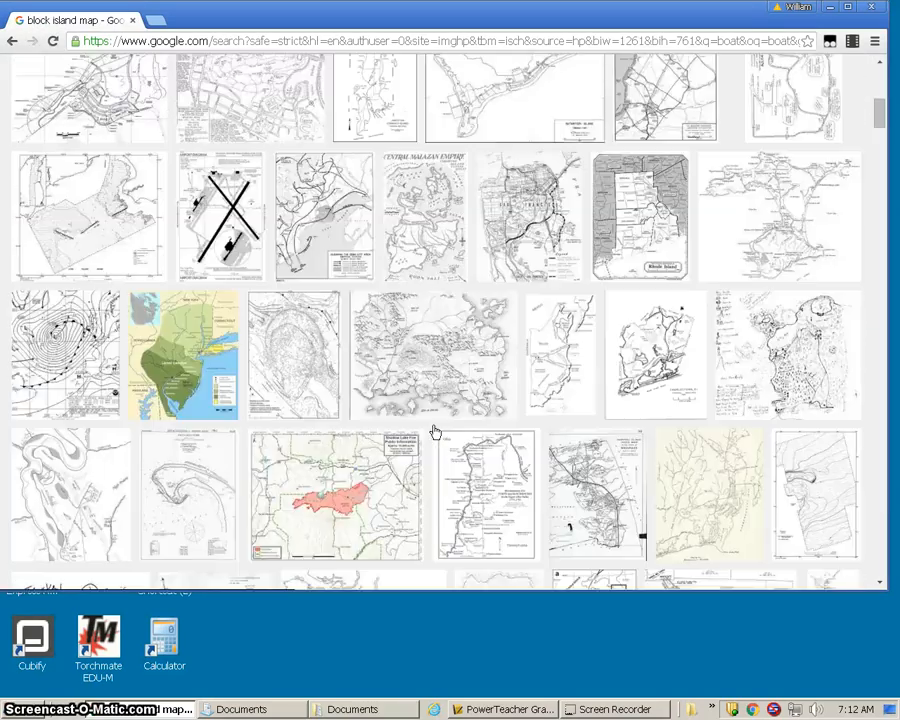
scroll(435, 430, up, 6)
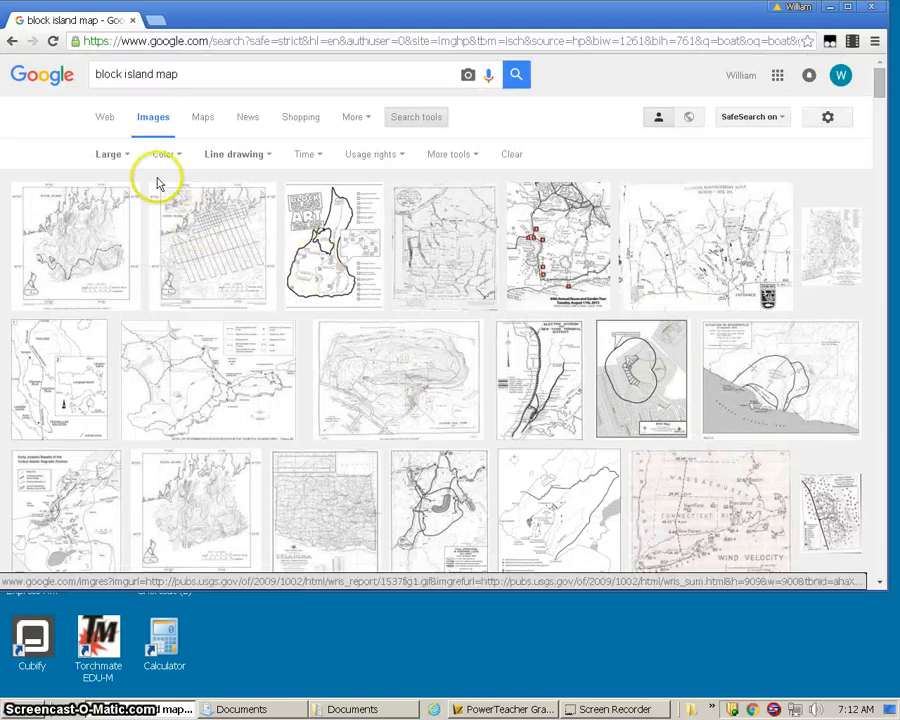
click(265, 156)
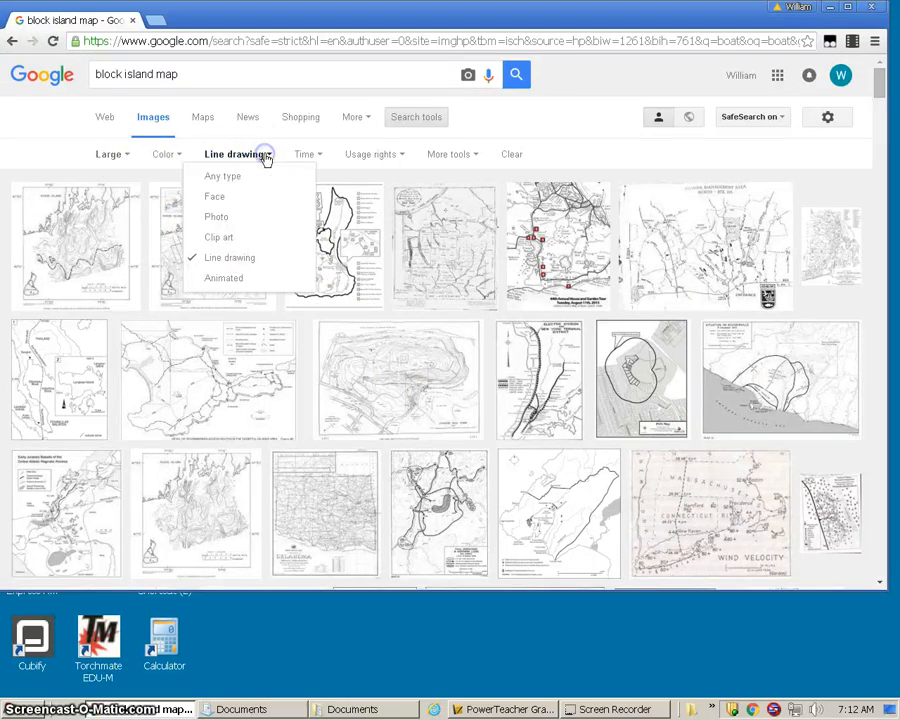
click(220, 237)
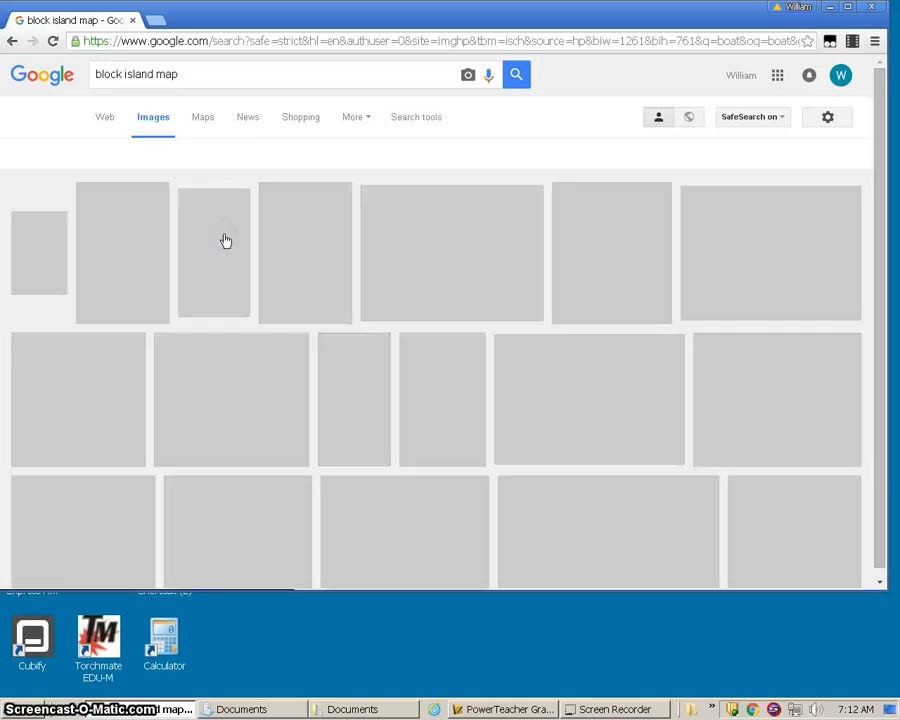
scroll(505, 425, down, 6)
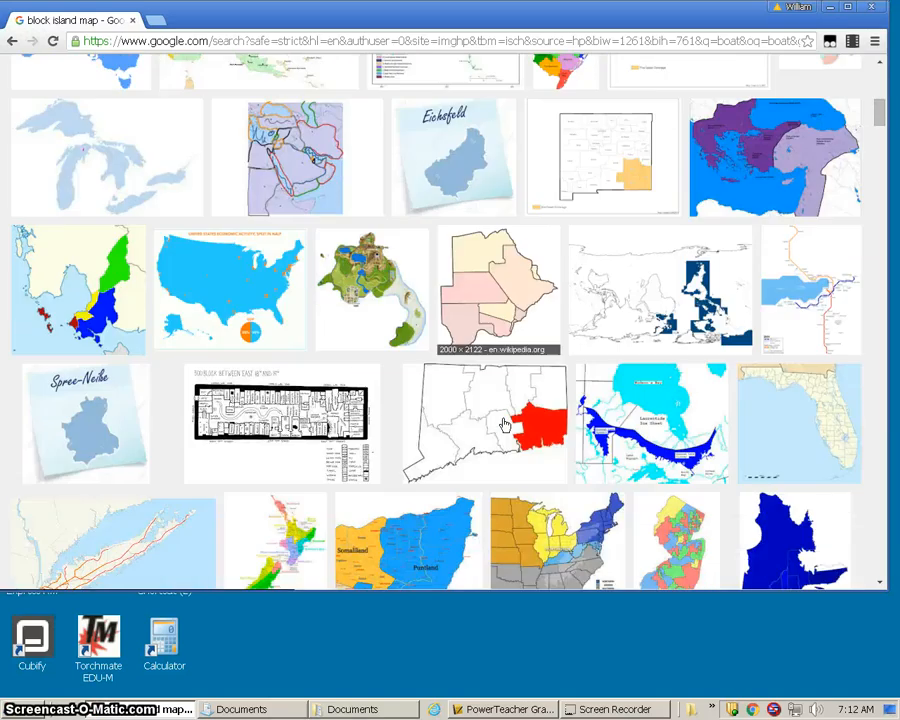
scroll(505, 425, up, 1)
scroll(505, 425, up, 7)
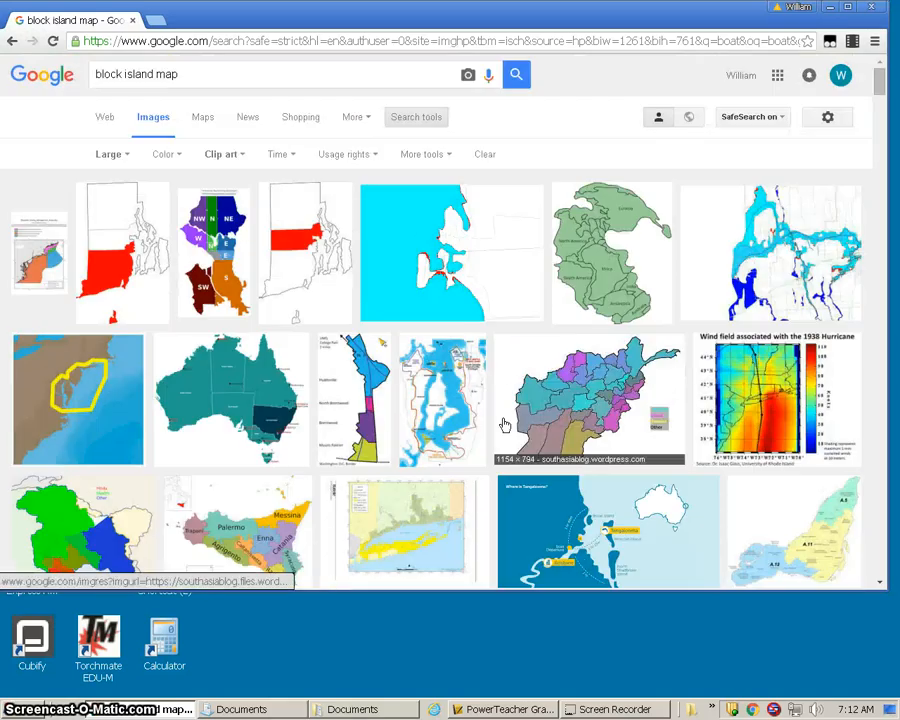
- Replace the image search term with "redsox" and run the search
drag(210, 74, 68, 72)
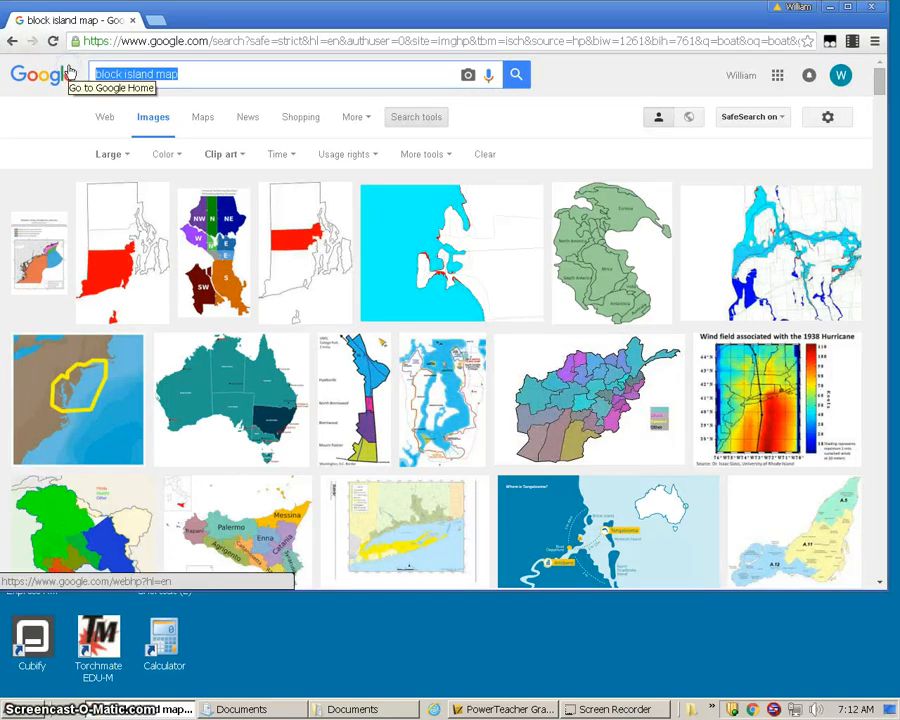
text(red)
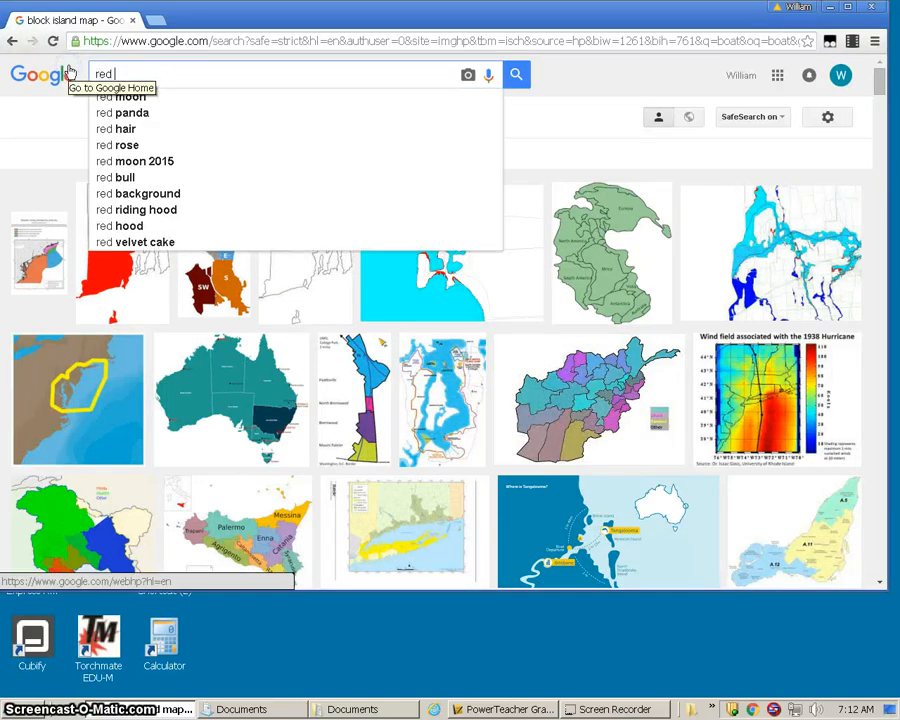
key(BackSpace)
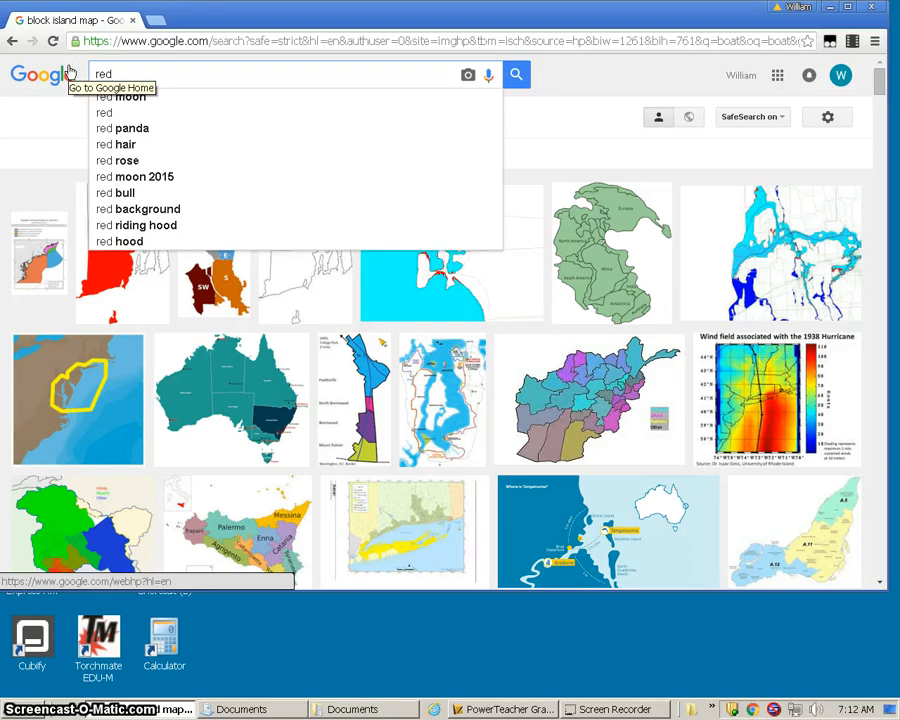
text(sox)
key(Return)
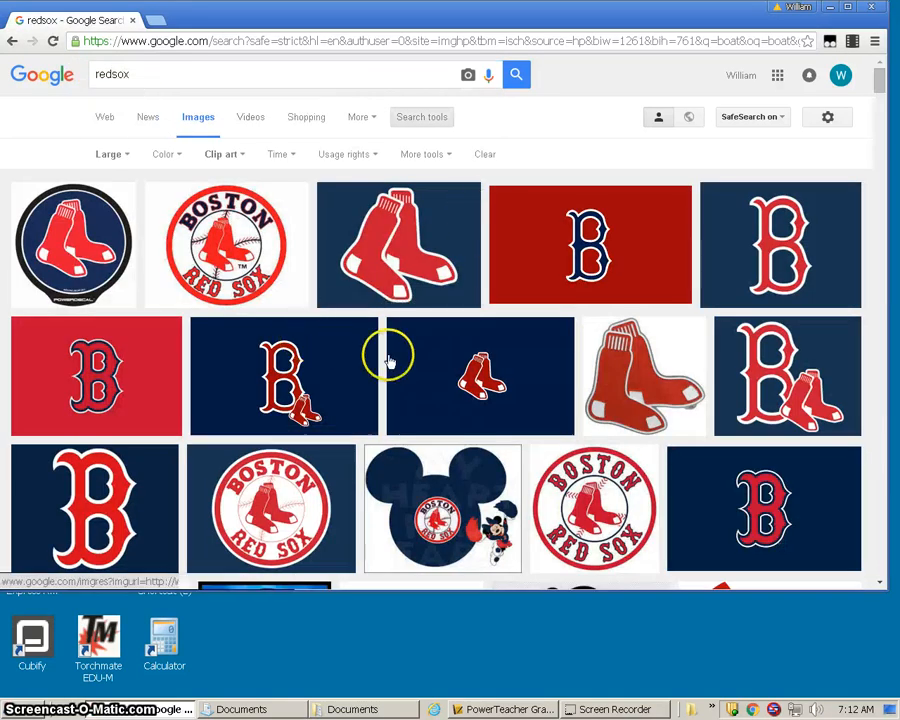
- Look through the large Red Sox clip-art results for a clear, bold logo and check the pixel sizes
scroll(477, 416, down, 1)
scroll(470, 414, up, 1)
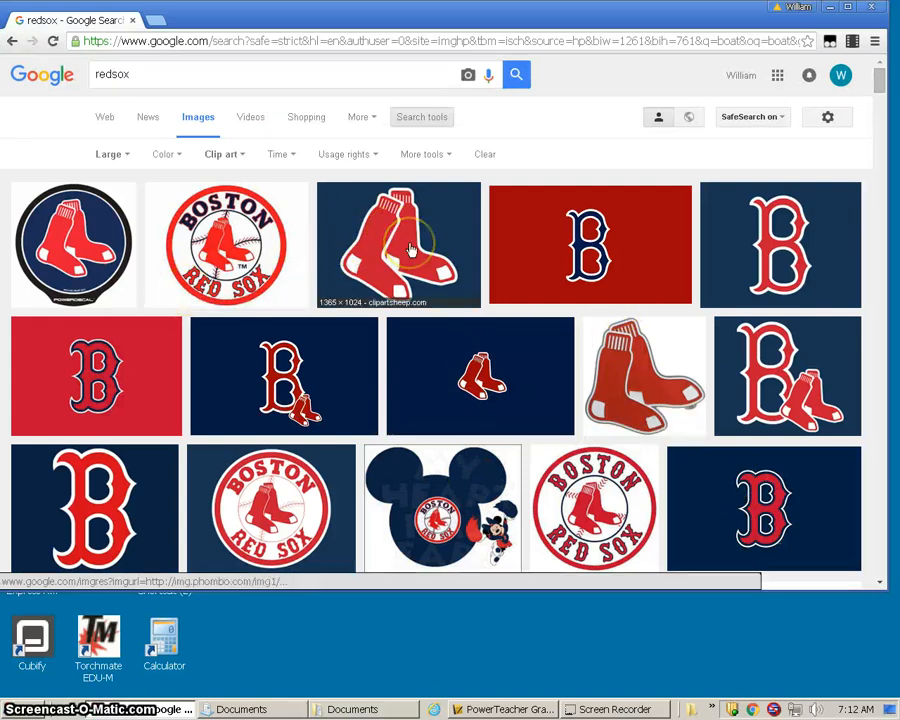
scroll(410, 250, down, 2)
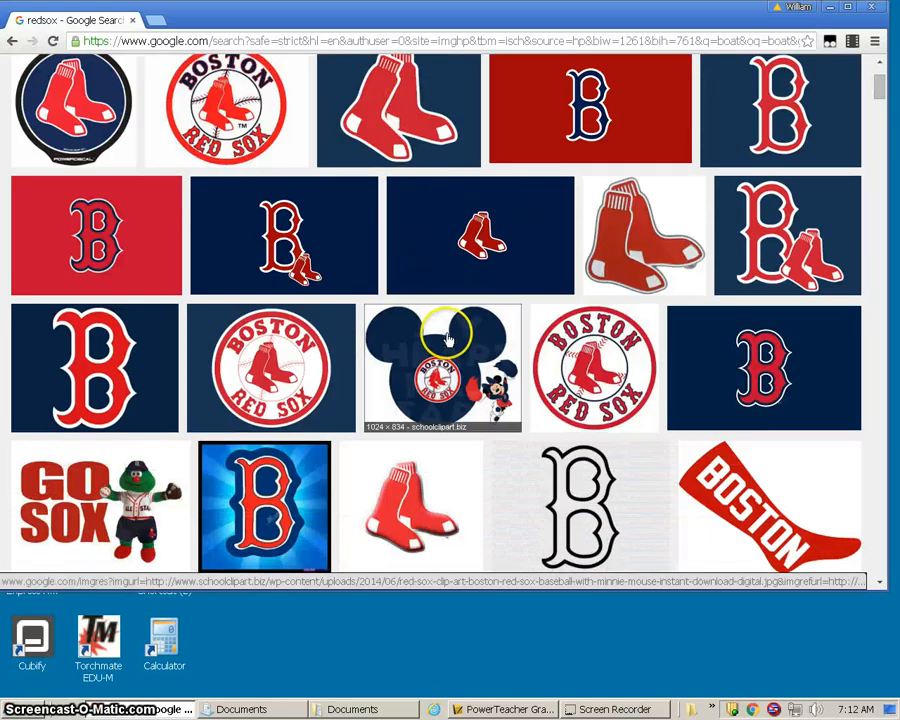
scroll(459, 413, down, 4)
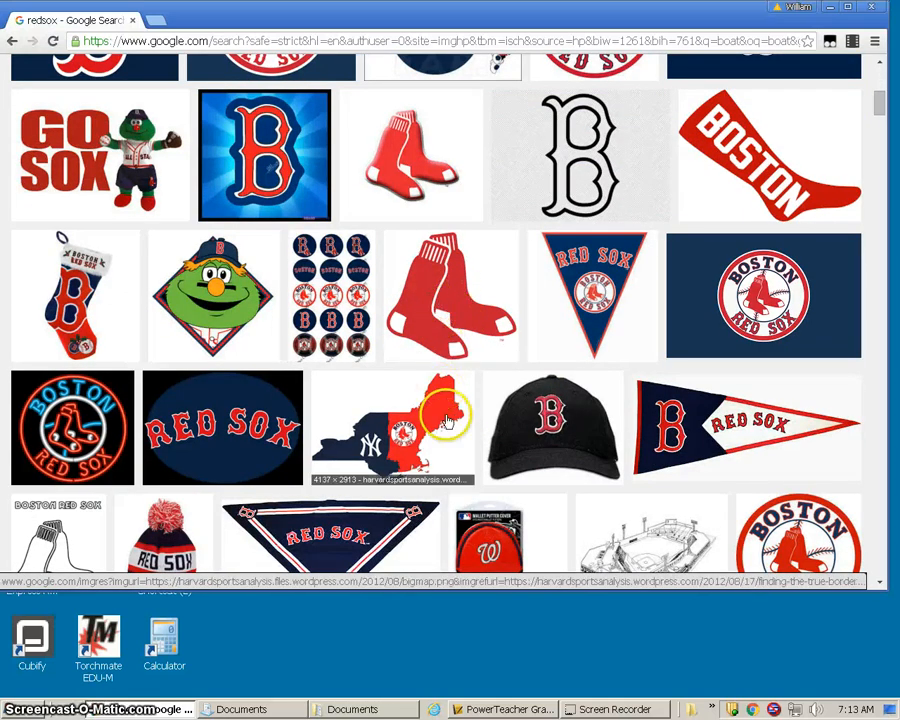
scroll(446, 414, down, 4)
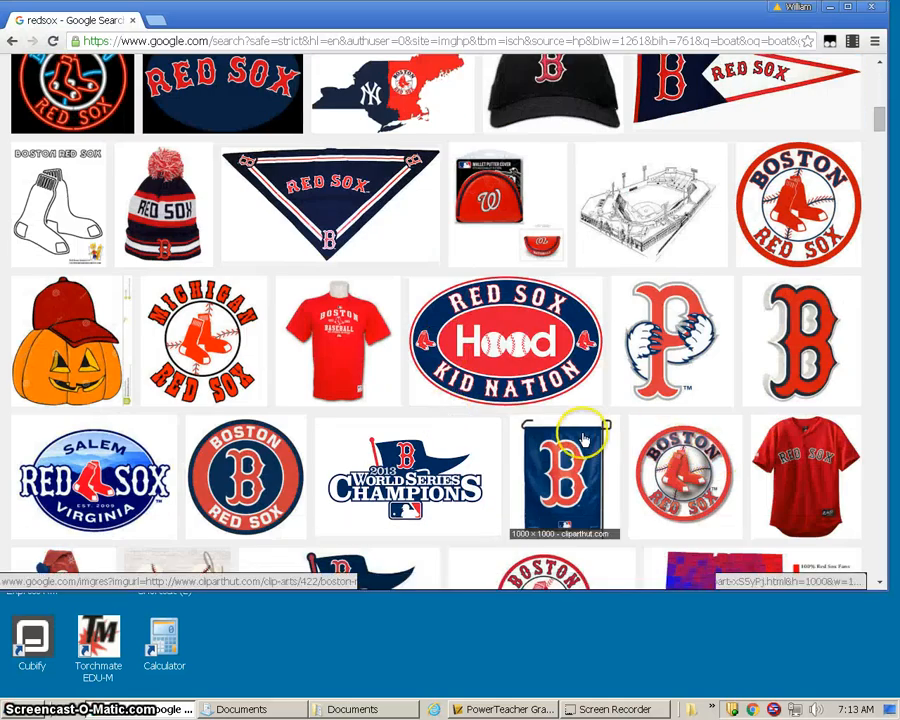
scroll(580, 432, down, 3)
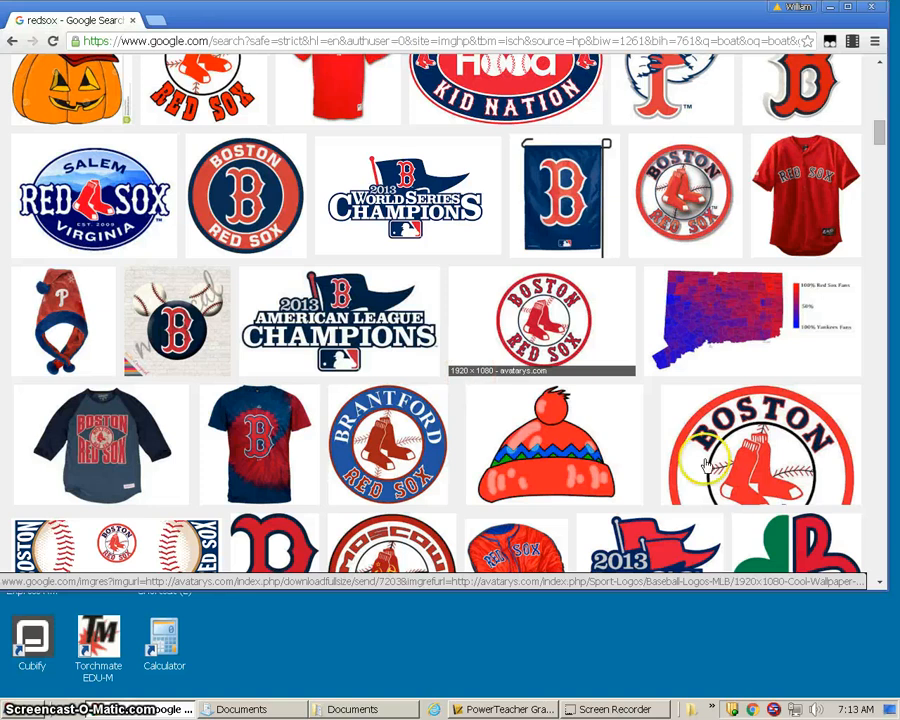
scroll(711, 461, down, 1)
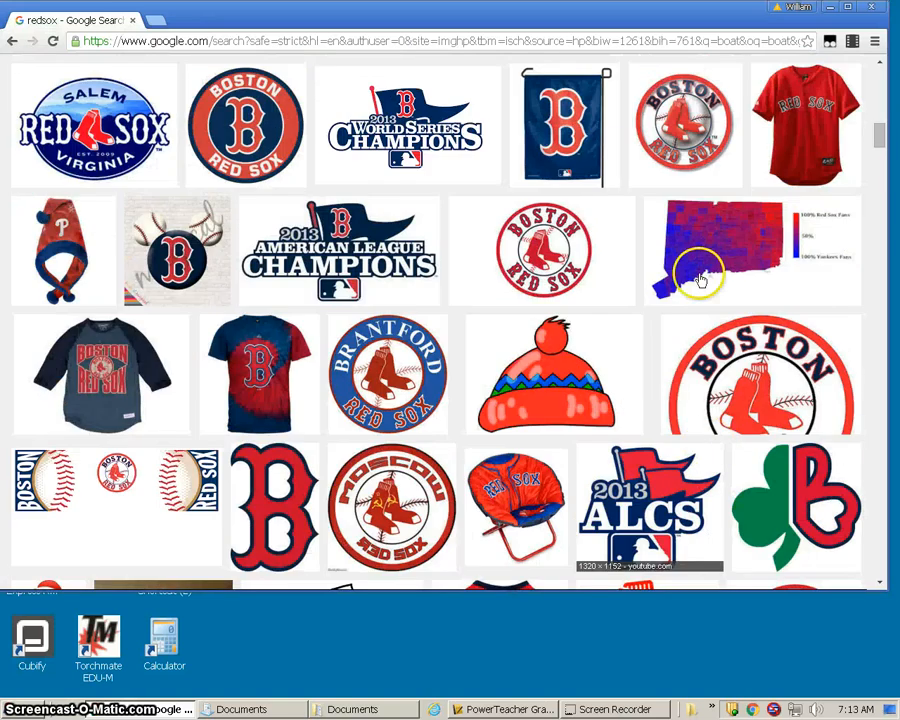
- Preview the round Boston Red Sox logo sized 1920 × 1080 from avatarys.com and request its full-size image
click(549, 257)
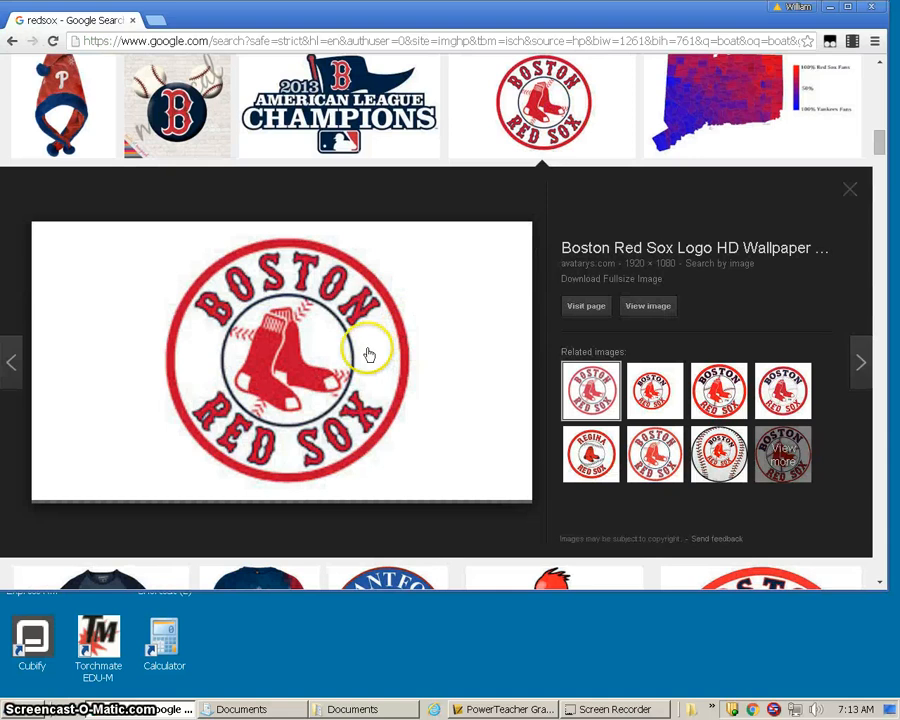
right_click(337, 341)
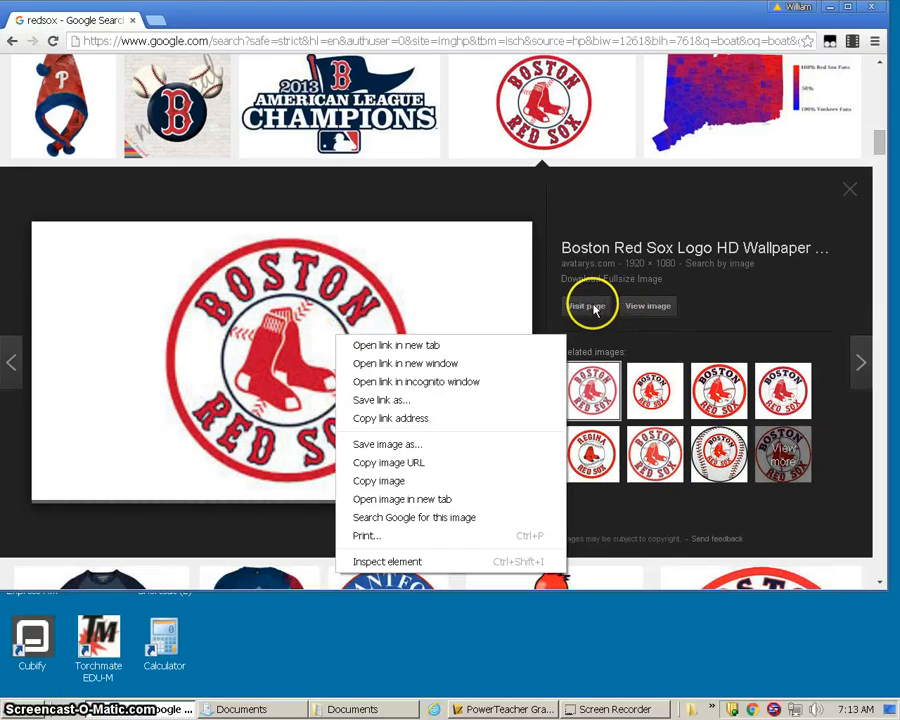
click(650, 305)
click(636, 306)
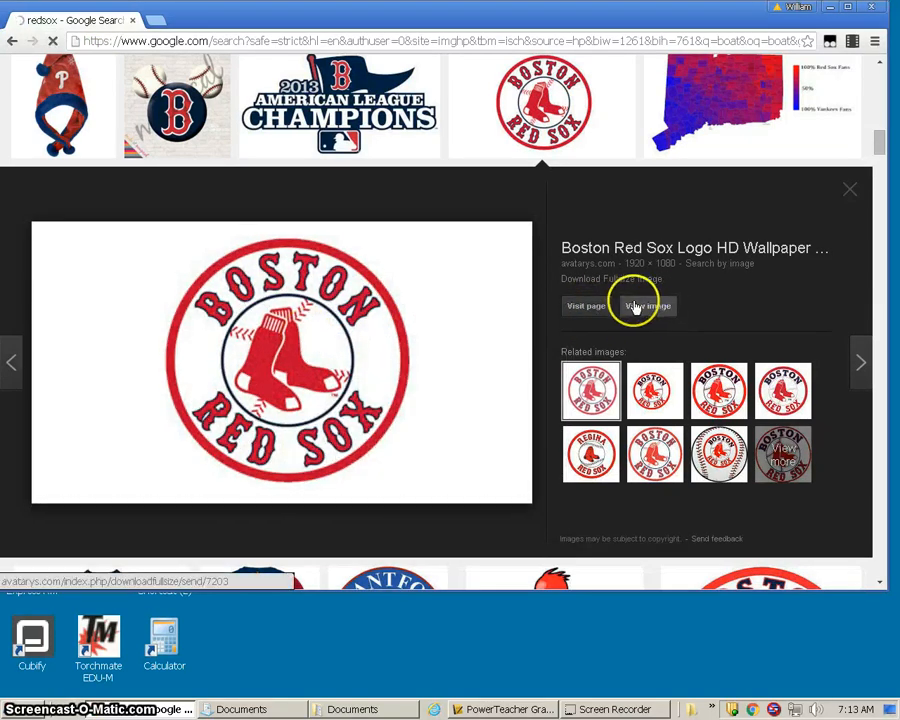
- Start saving the previewed Red Sox logo as an image file and open the downloaded JPG copy
right_click(318, 342)
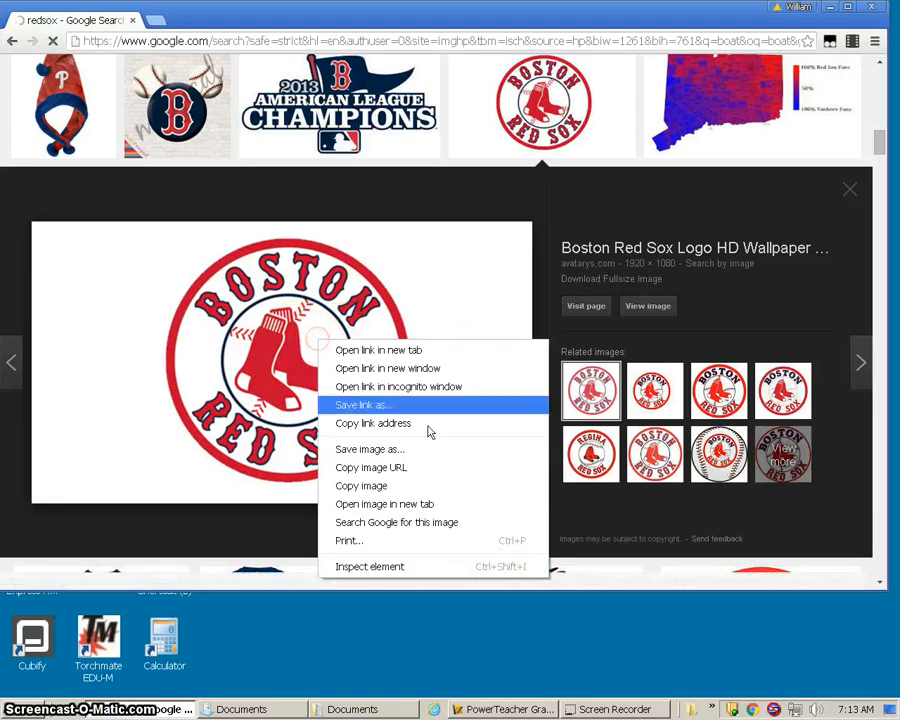
click(377, 450)
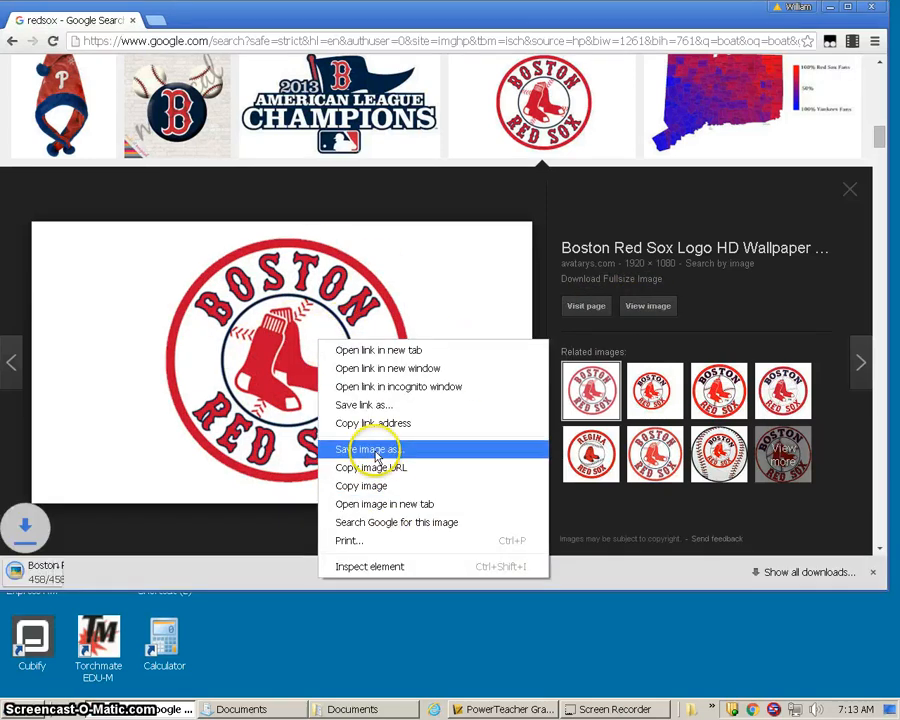
click(82, 585)
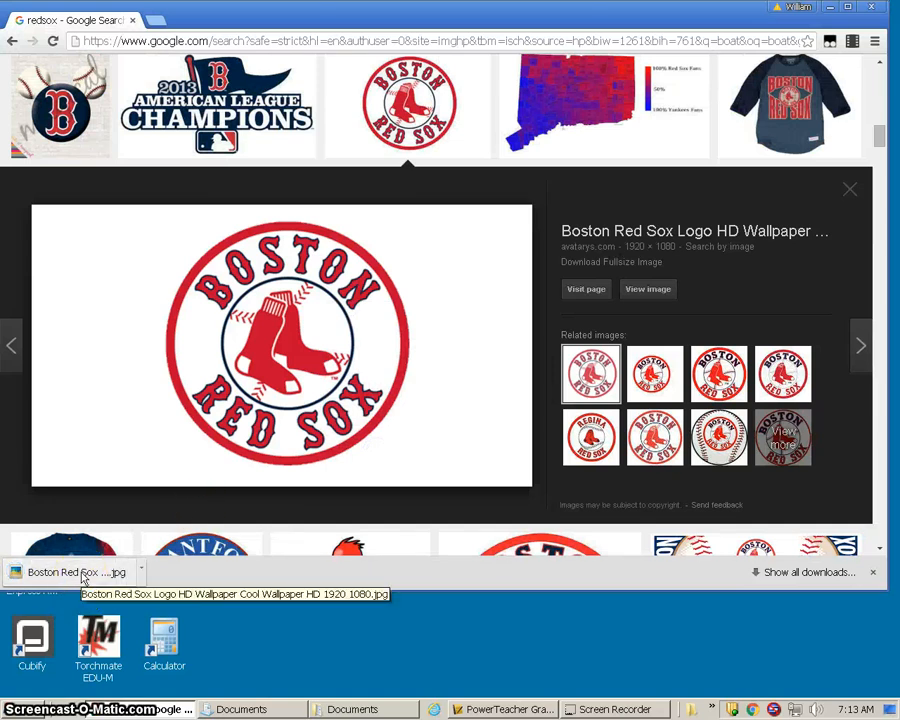
click(90, 577)
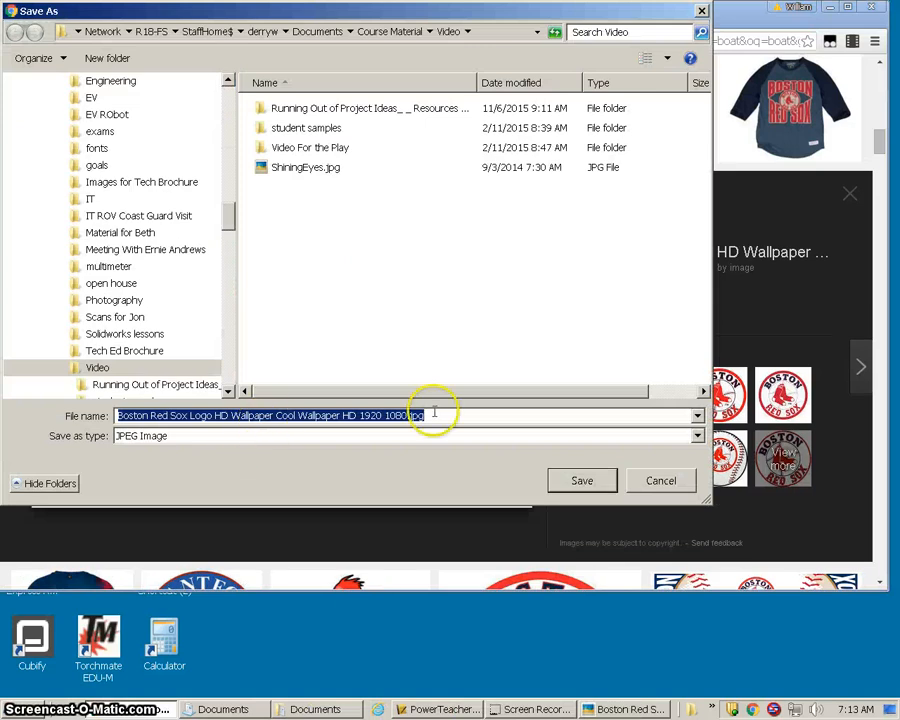
- Set the save location to the Clock folder inside the IT folder in Documents
drag(229, 211, 238, 113)
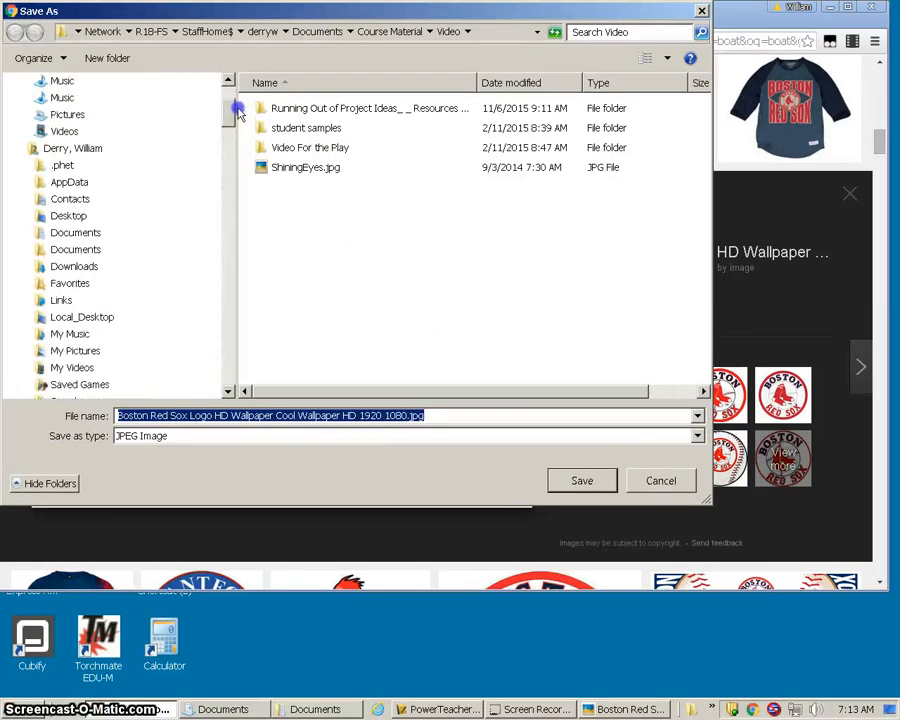
click(73, 234)
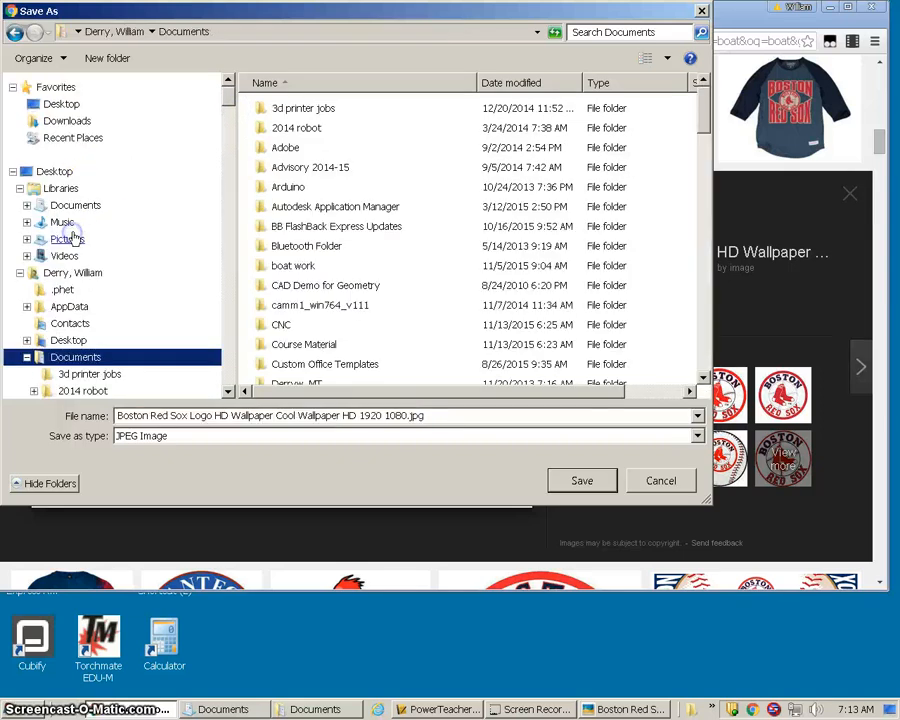
click(349, 247)
scroll(340, 270, down, 4)
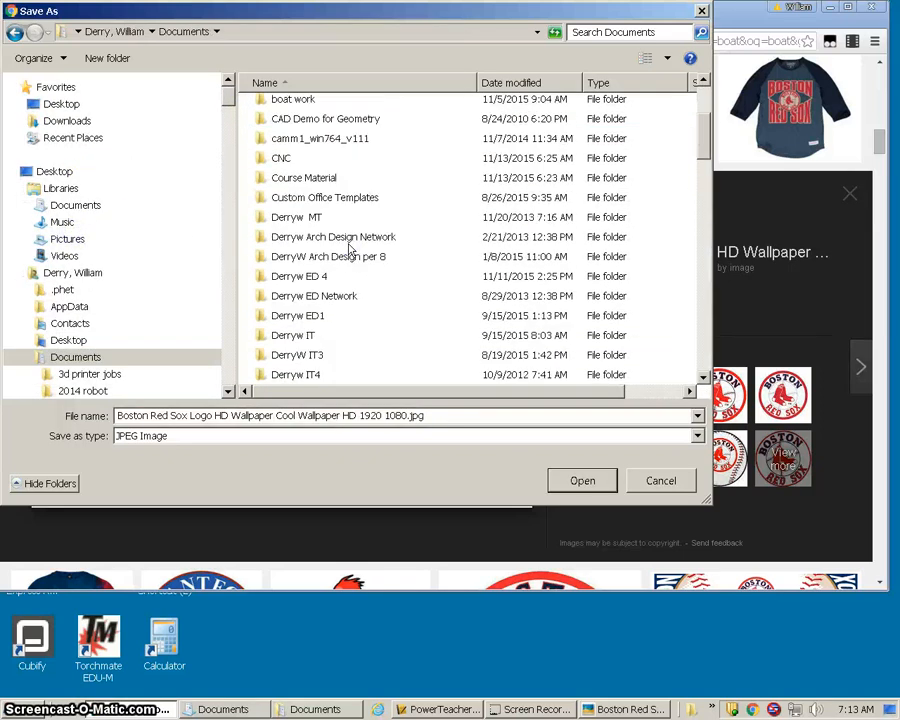
double_click(305, 276)
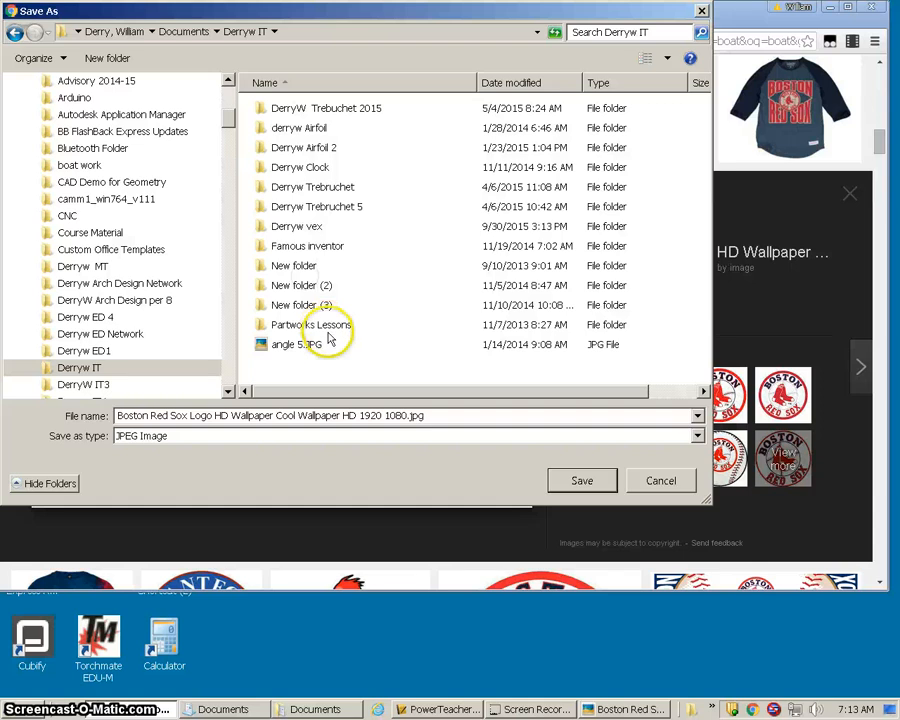
double_click(305, 168)
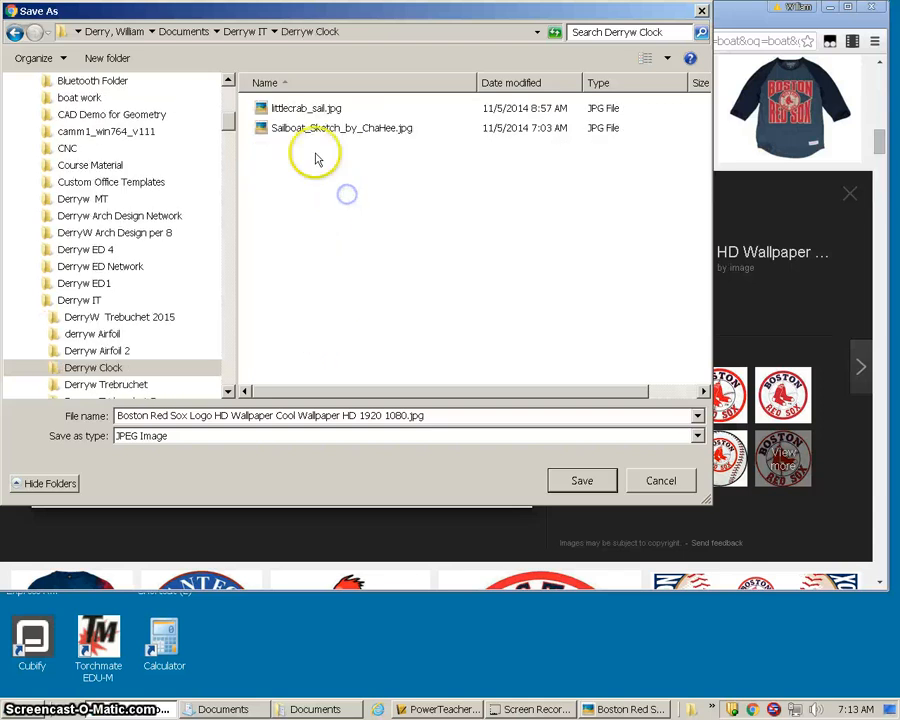
- Name the logo image Redsox.jpg and save it as a JPEG in the Clock folder
click(293, 108)
click(299, 132)
click(319, 337)
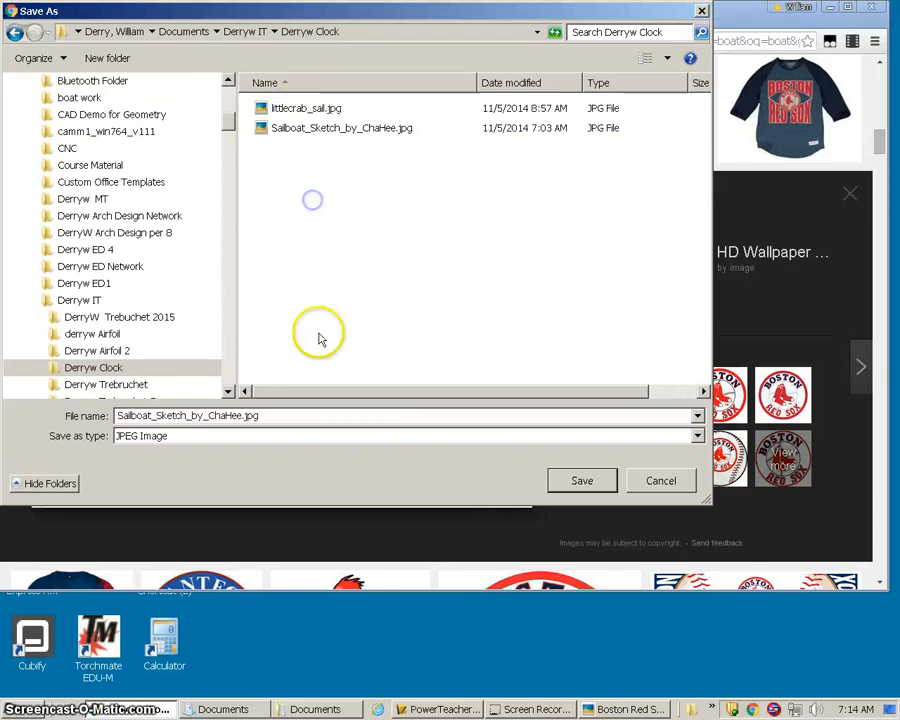
double_click(243, 415)
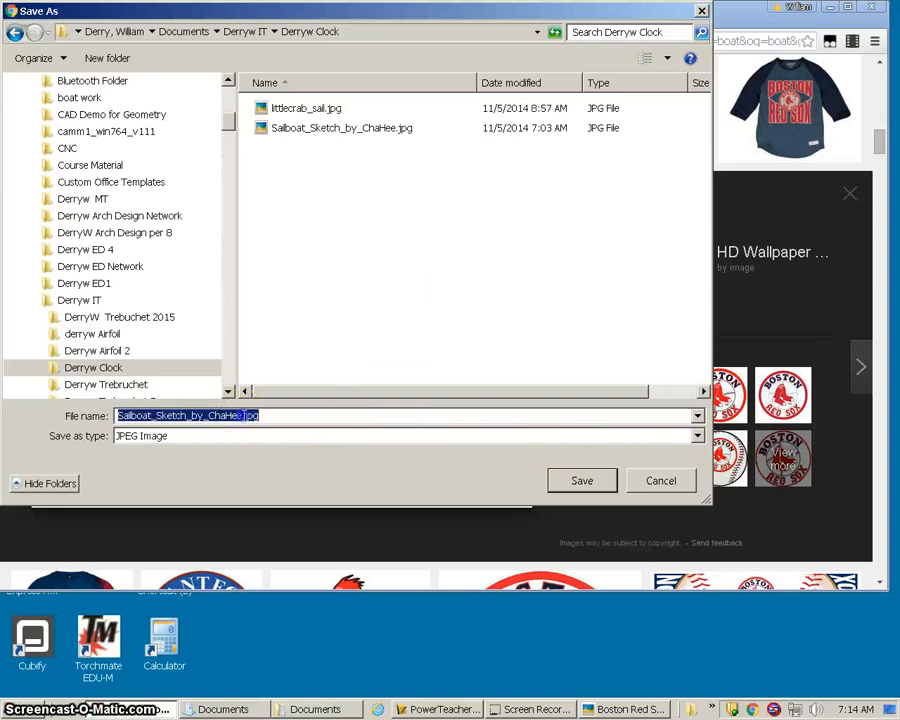
click(242, 415)
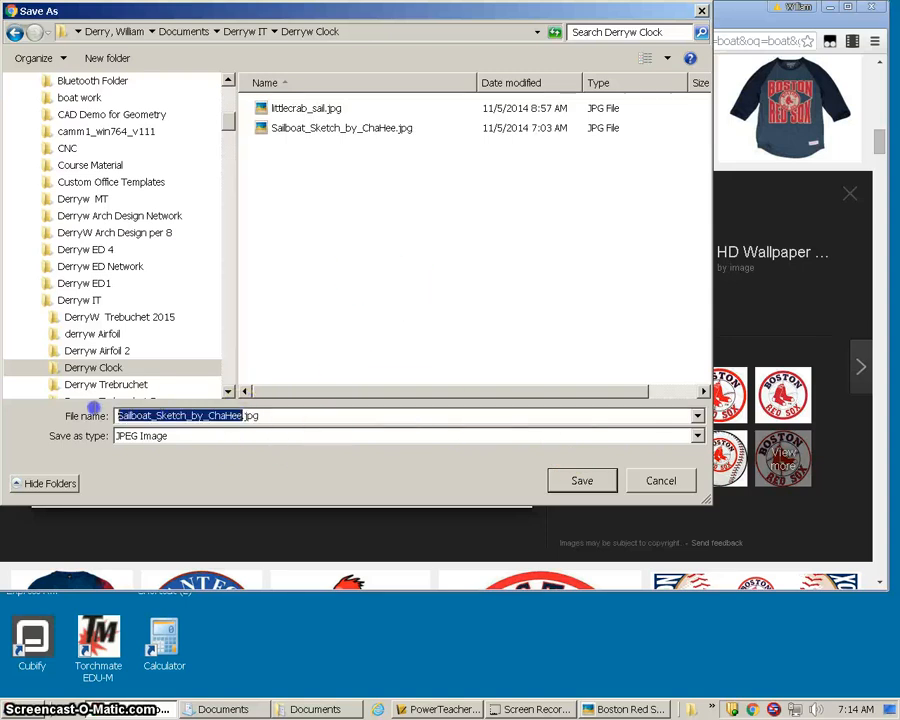
text(Redsox)
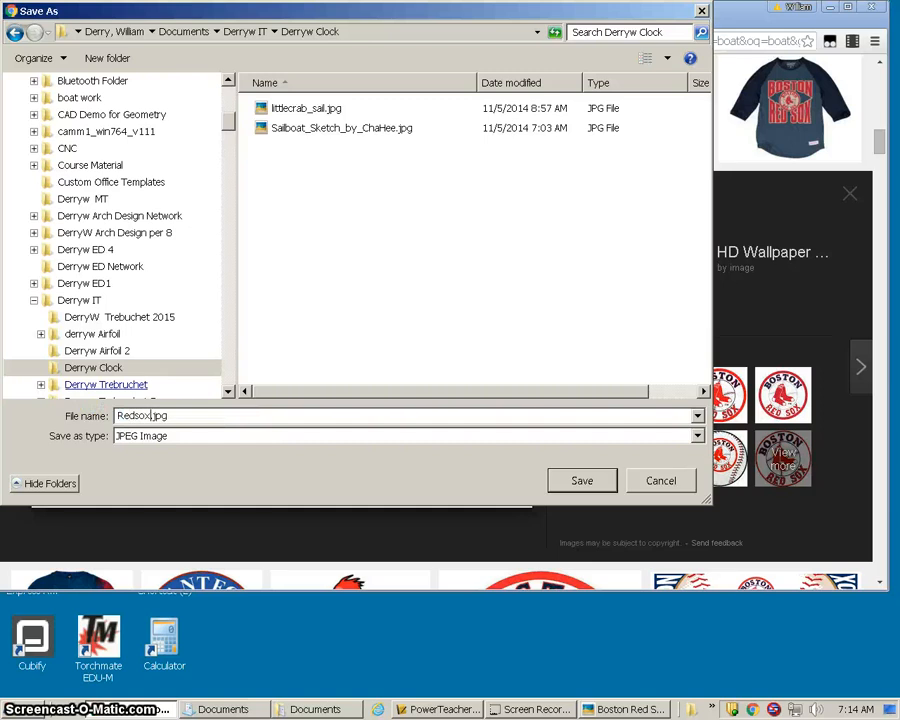
click(581, 482)
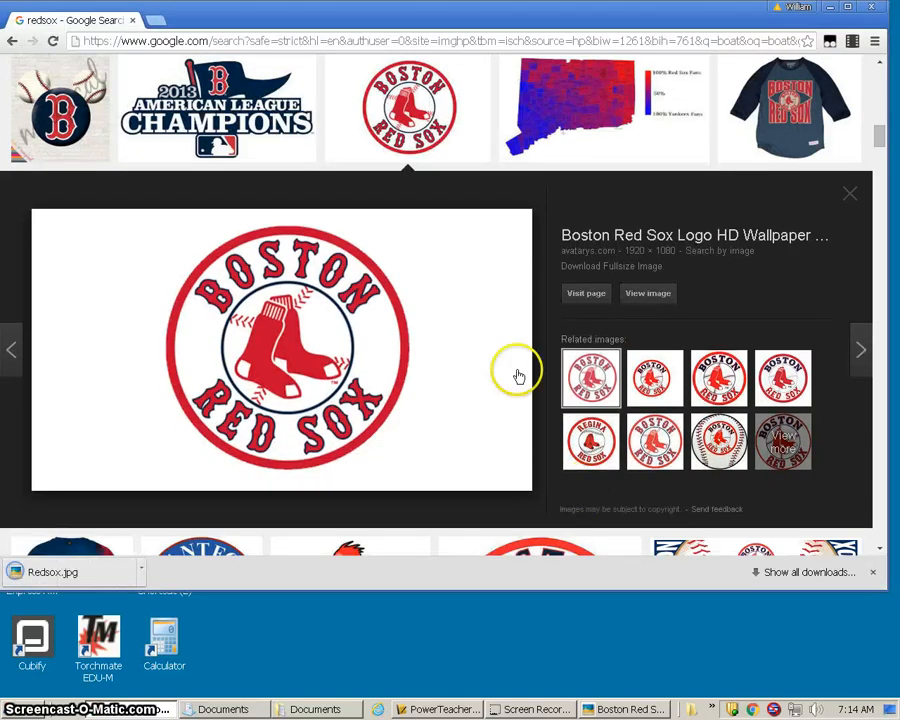
- Close the browser and the photo viewer, and launch VCarve Pro - ShopBot Edition 7.5
click(874, 12)
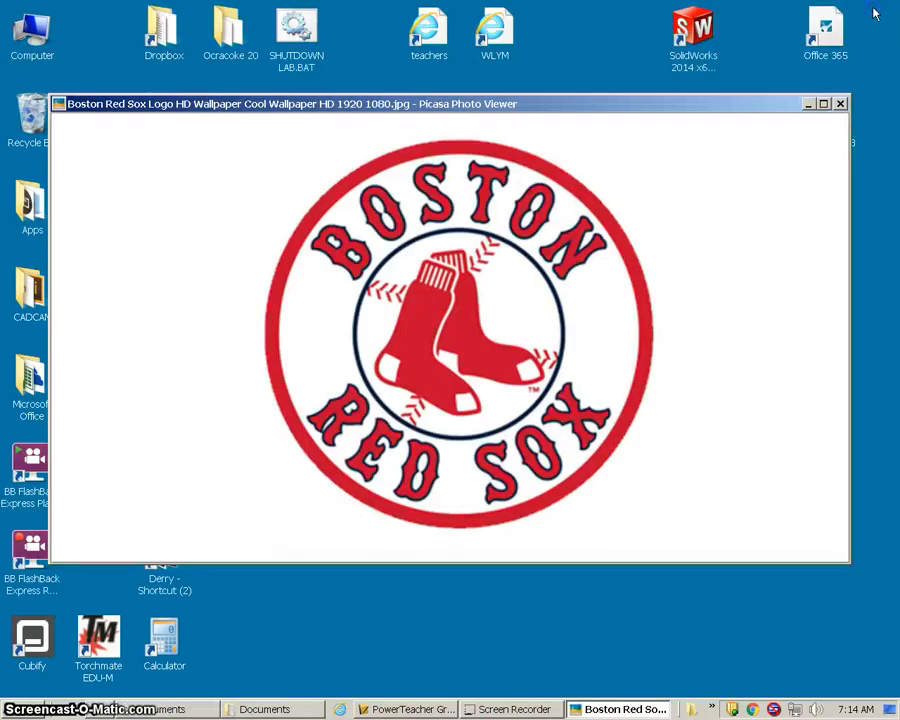
click(841, 104)
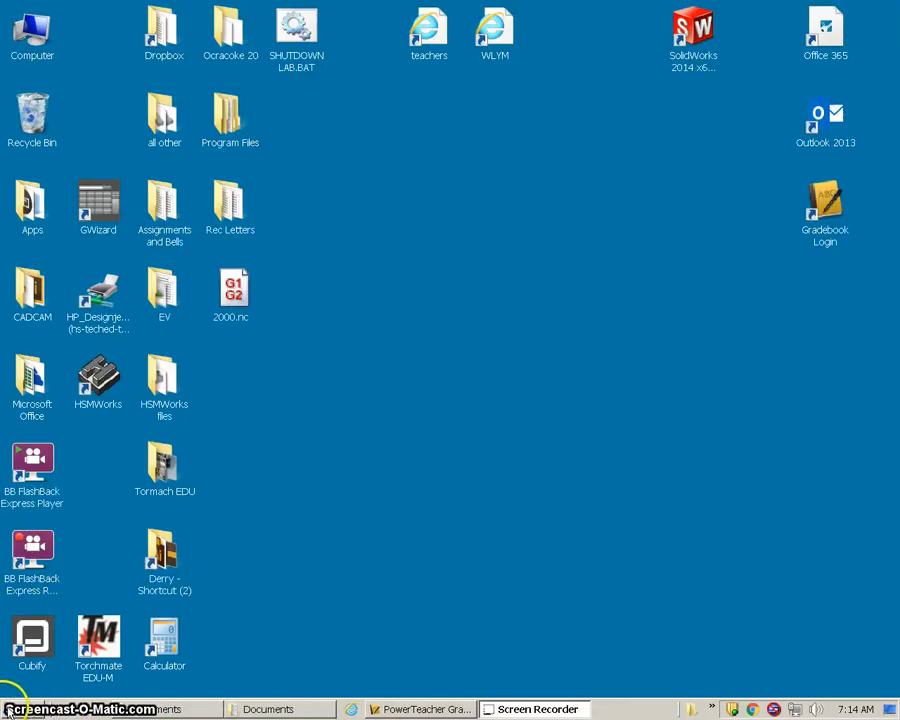
click(10, 708)
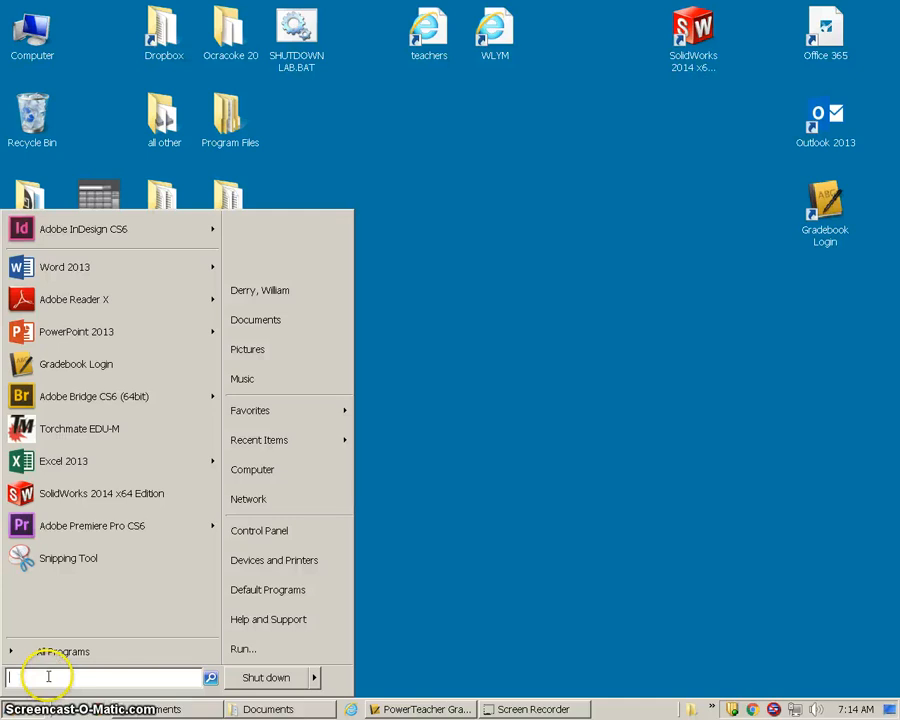
text(vcare)
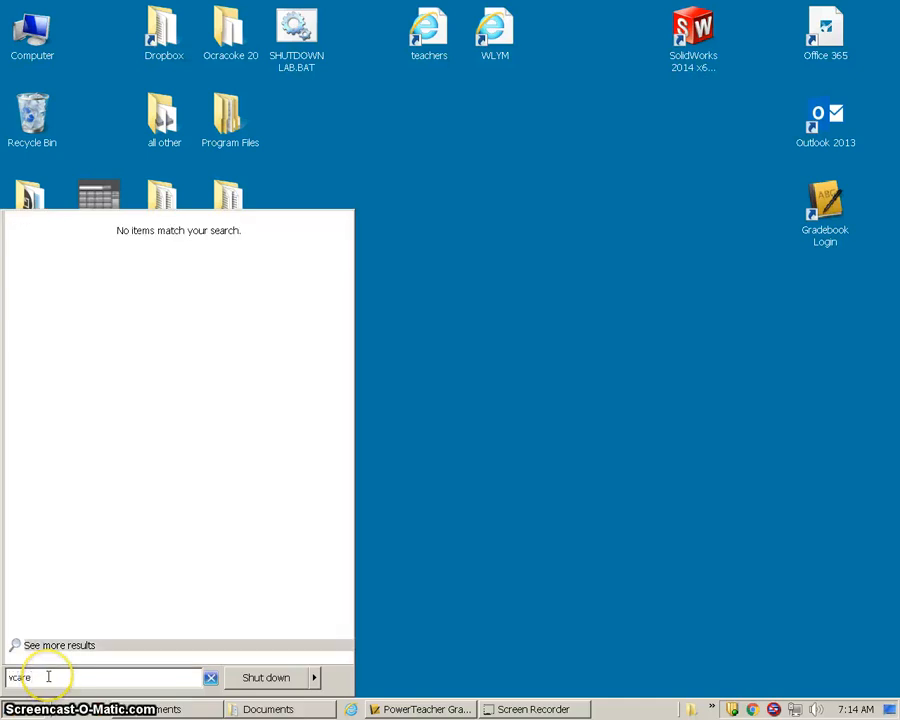
key(BackSpace)
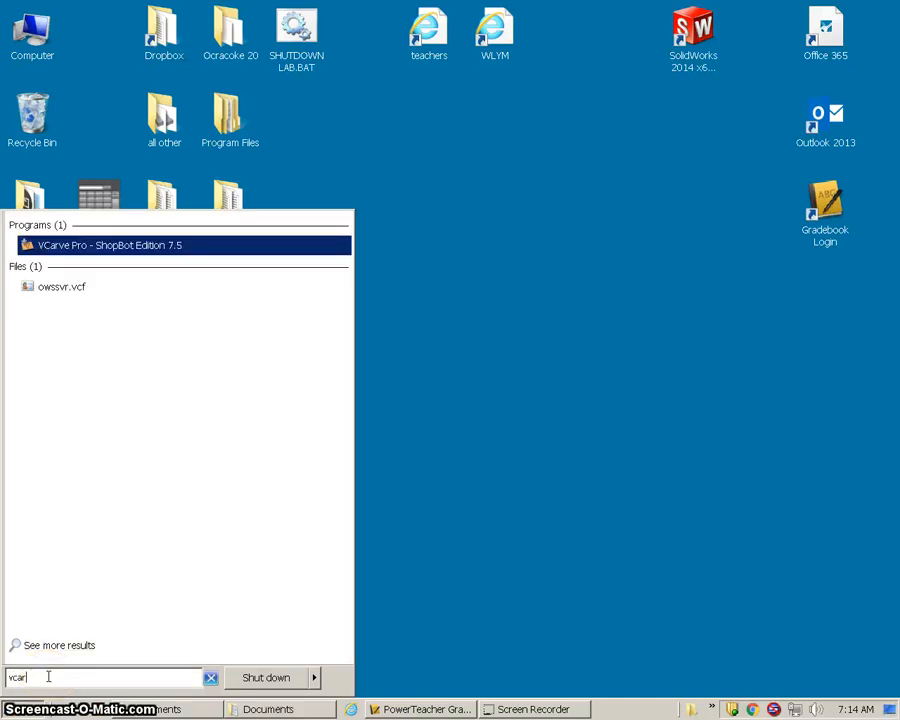
click(102, 246)
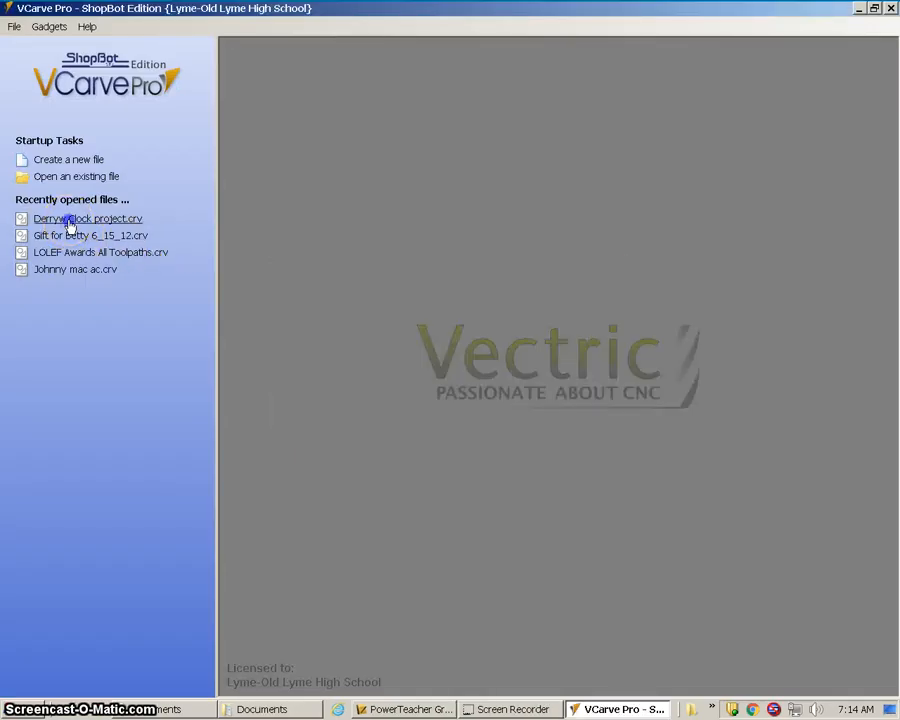
- Open the recent clock project file and close the Draw Rectangle form
click(68, 220)
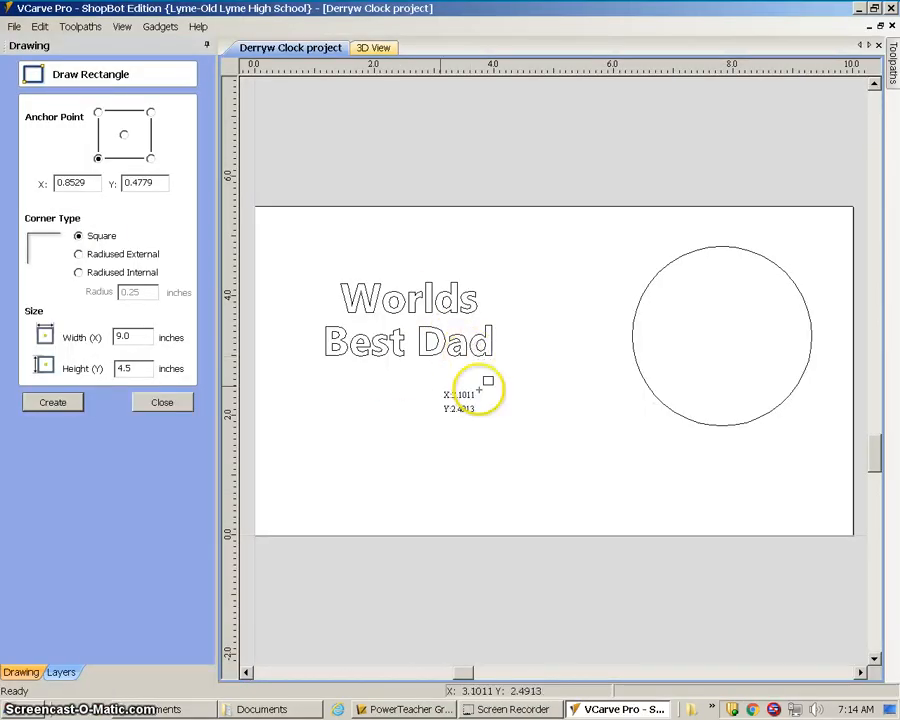
click(163, 403)
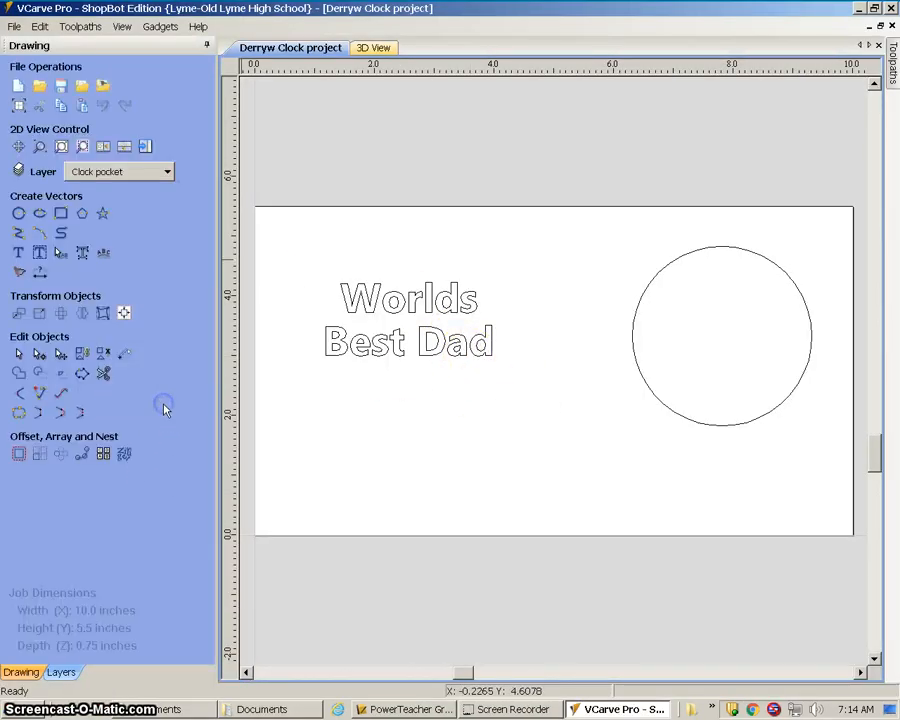
- Delete the "Worlds Best Dad" text from the clock layout
click(375, 401)
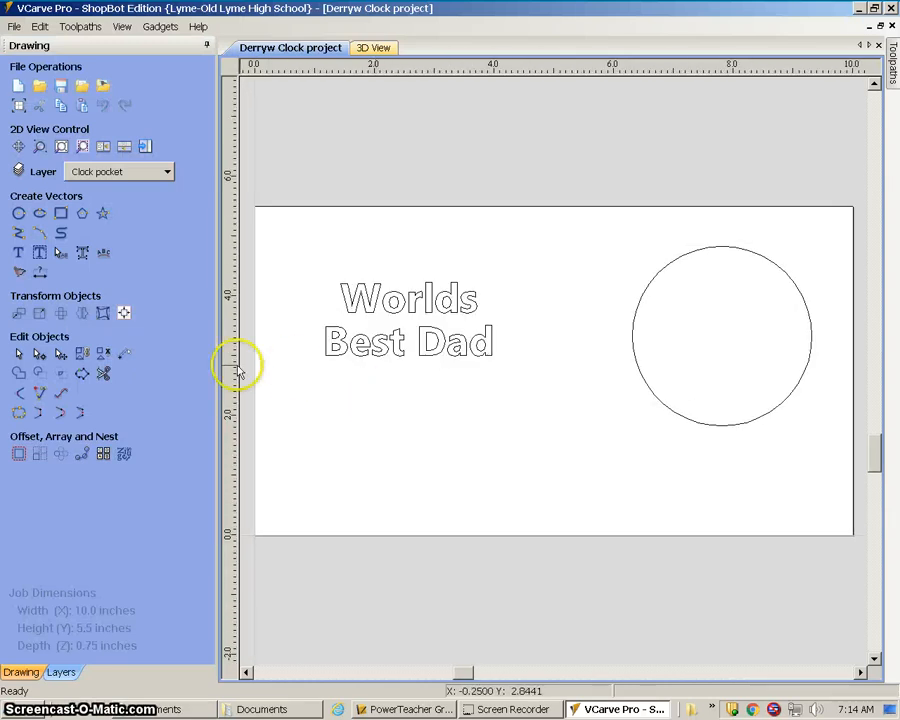
click(352, 297)
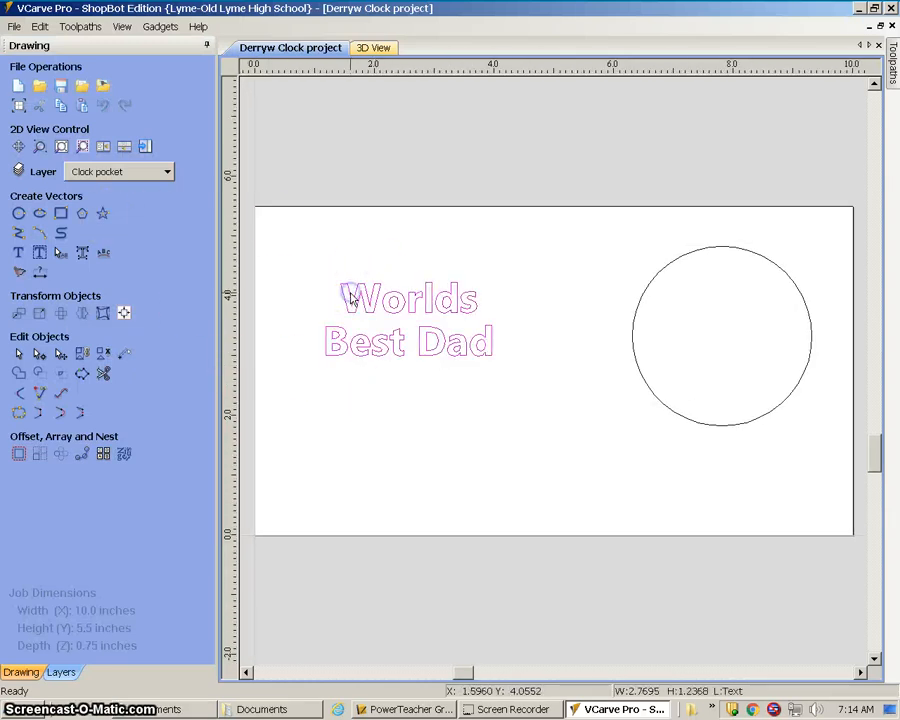
key(Delete)
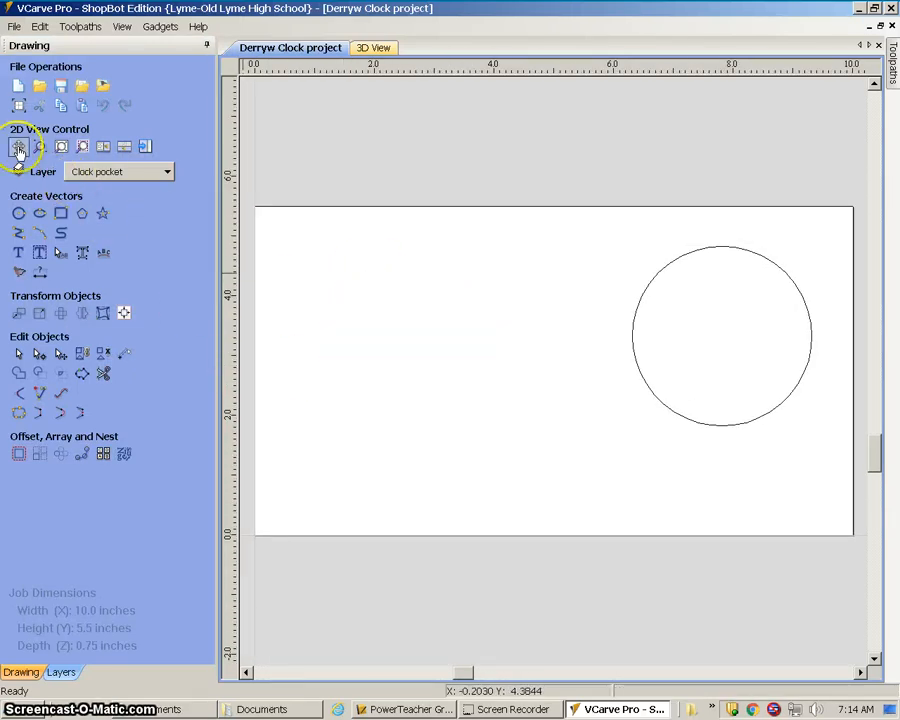
- Start a bitmap import and browse to the Clock folder inside the IT folder in Documents
click(14, 27)
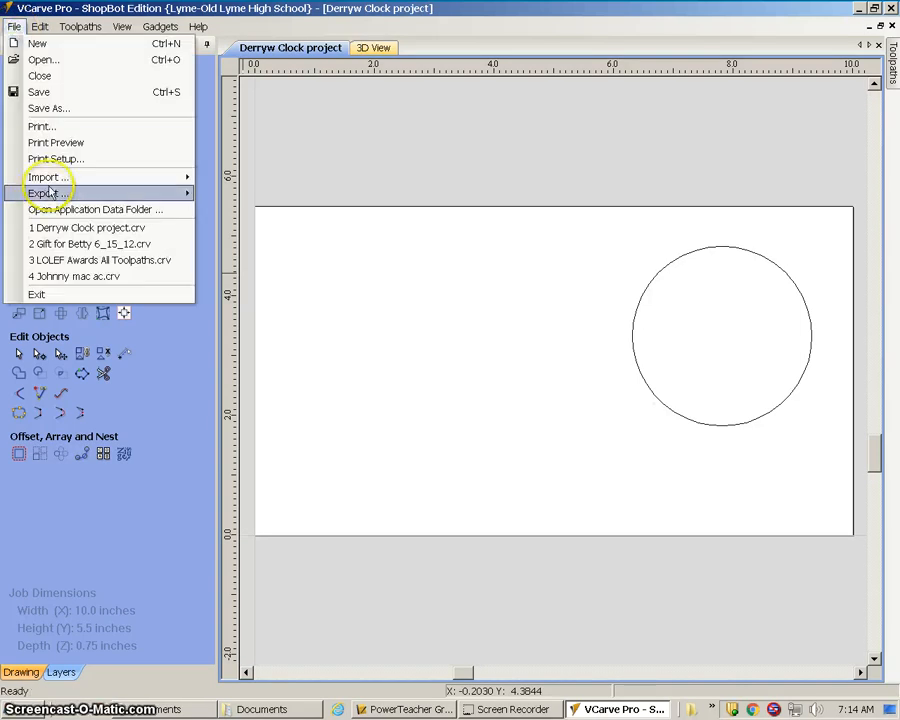
mouse_move(60, 177)
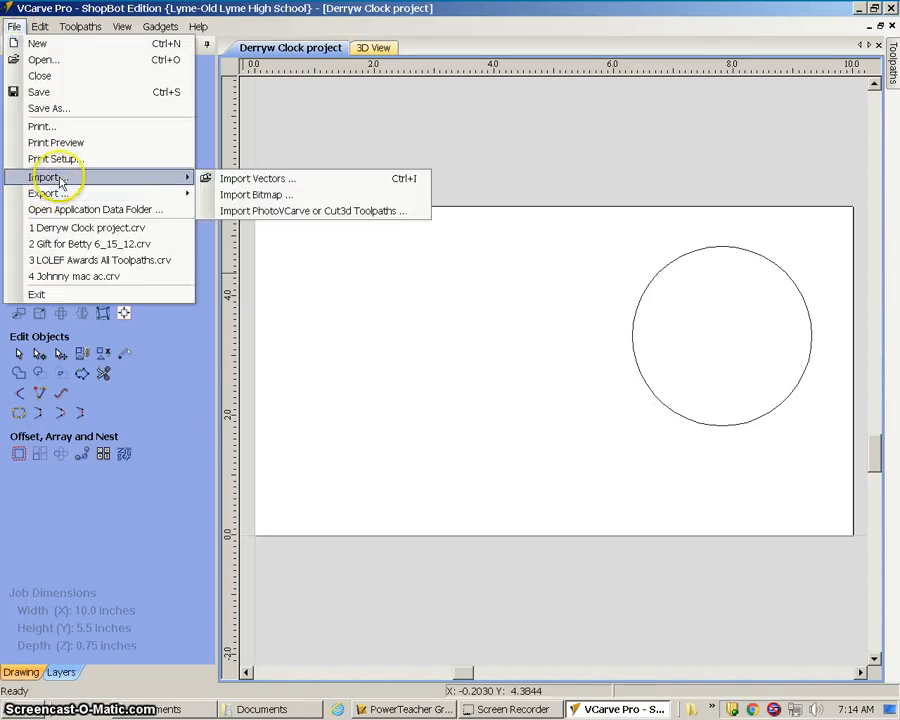
click(256, 195)
click(333, 210)
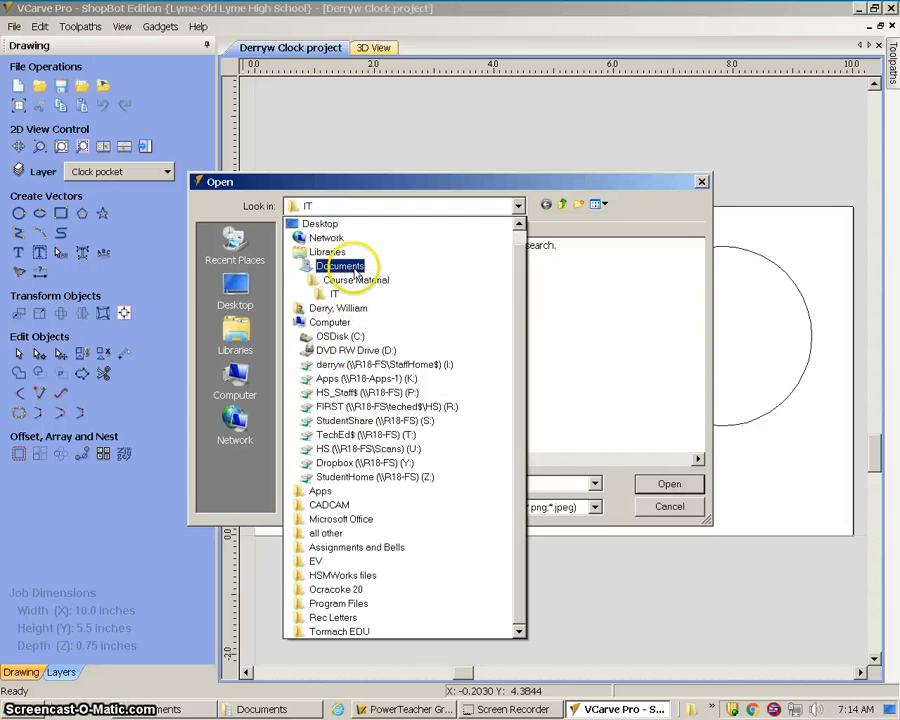
click(340, 266)
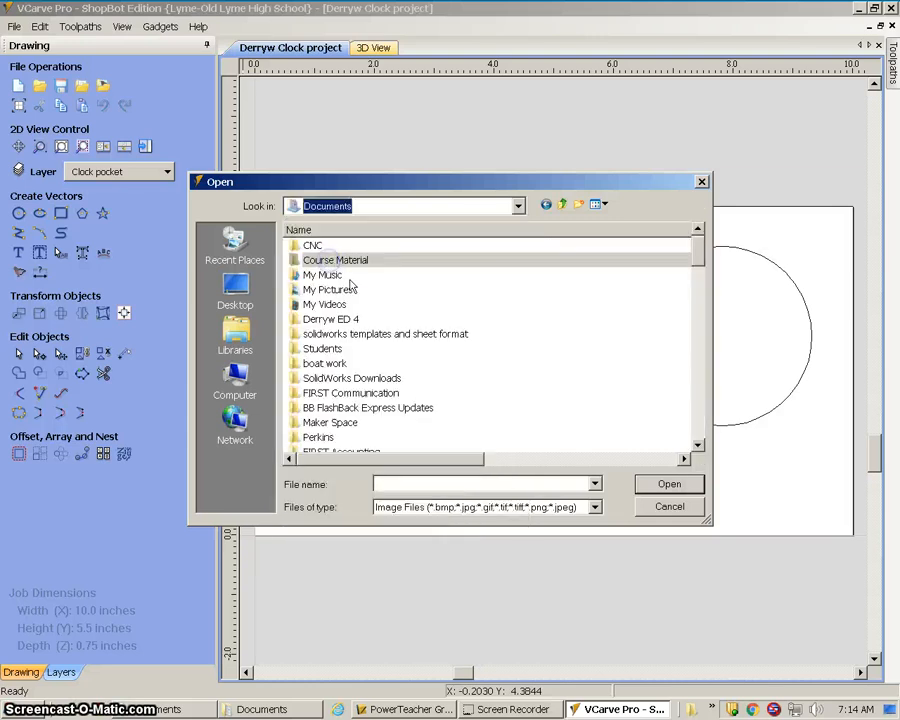
click(352, 335)
scroll(353, 340, down, 3)
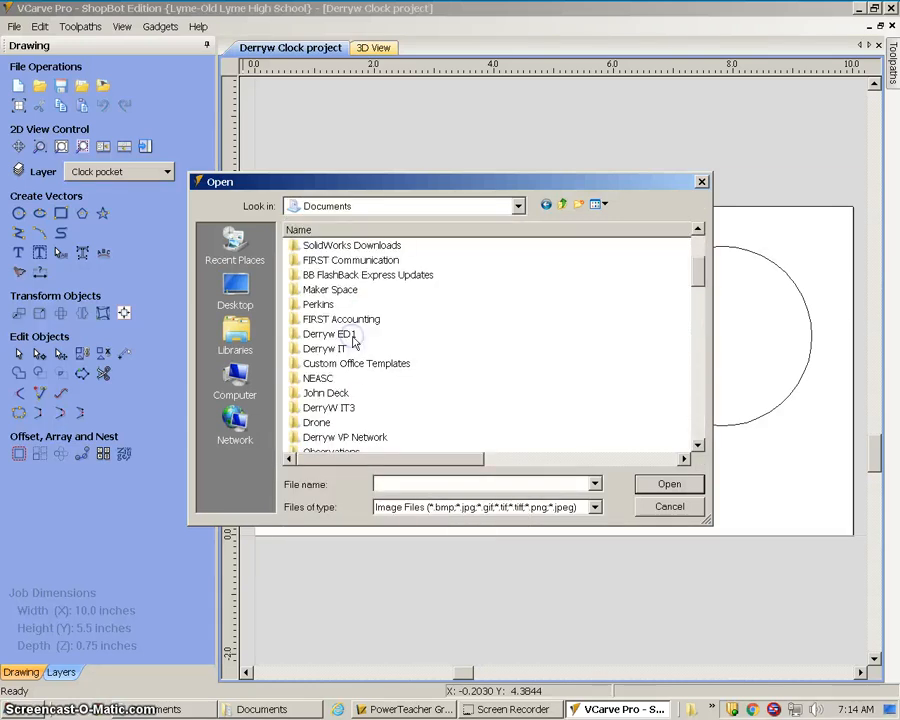
scroll(353, 341, down, 2)
scroll(392, 340, down, 2)
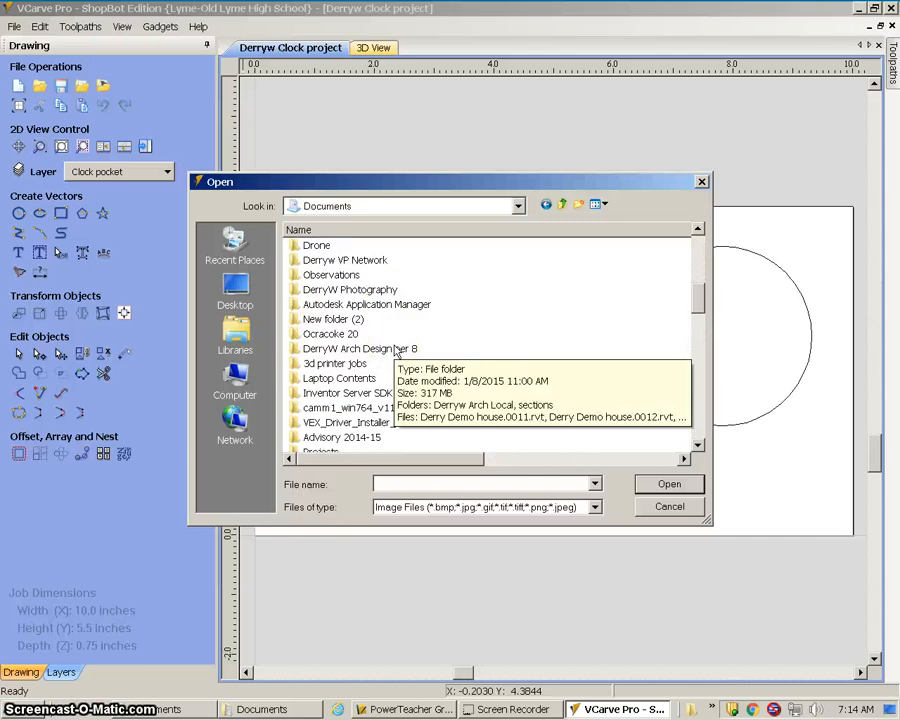
scroll(395, 348, up, 3)
double_click(348, 304)
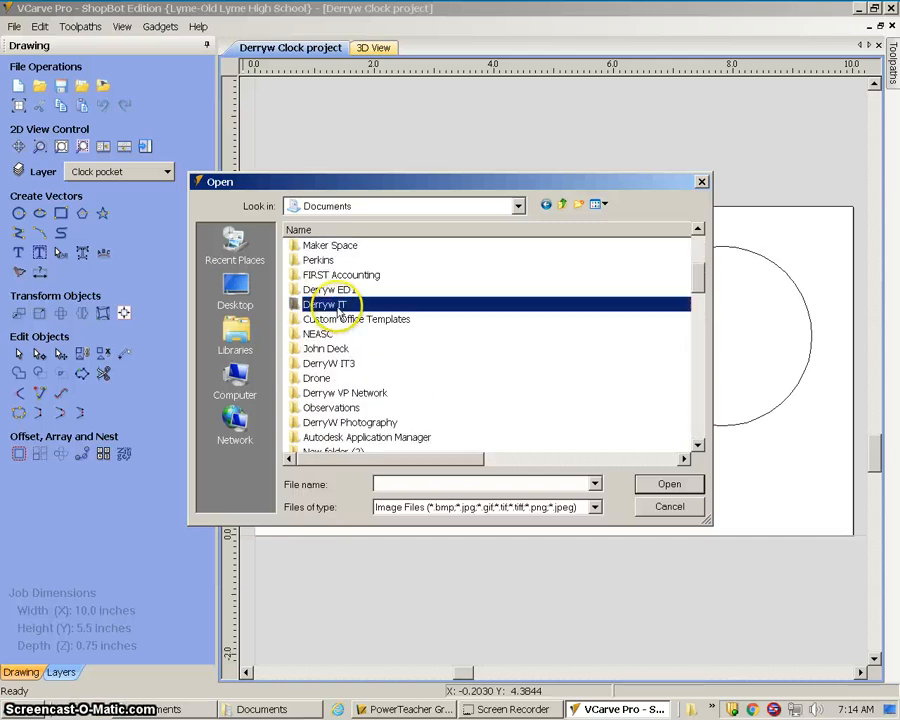
double_click(331, 245)
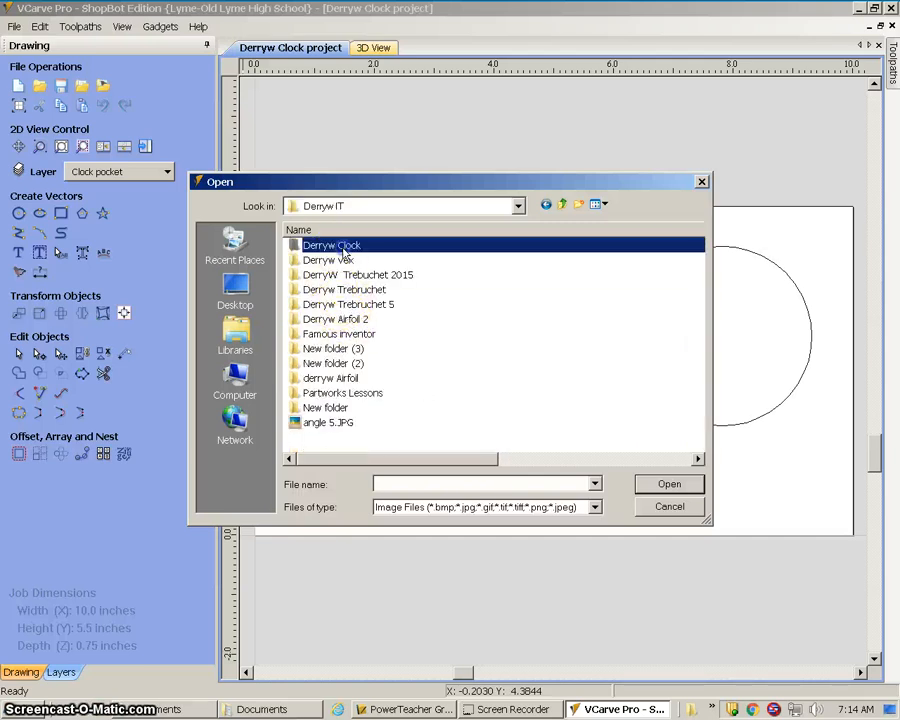
- Show the folder's images as large icons and import Redsox.jpg into the drawing
click(603, 204)
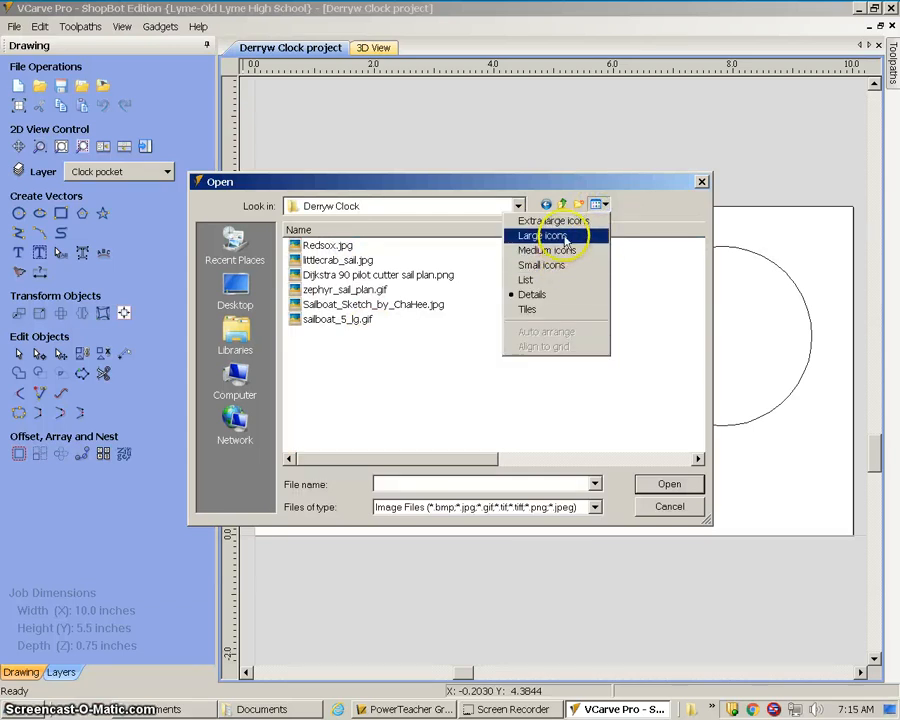
click(563, 235)
click(440, 400)
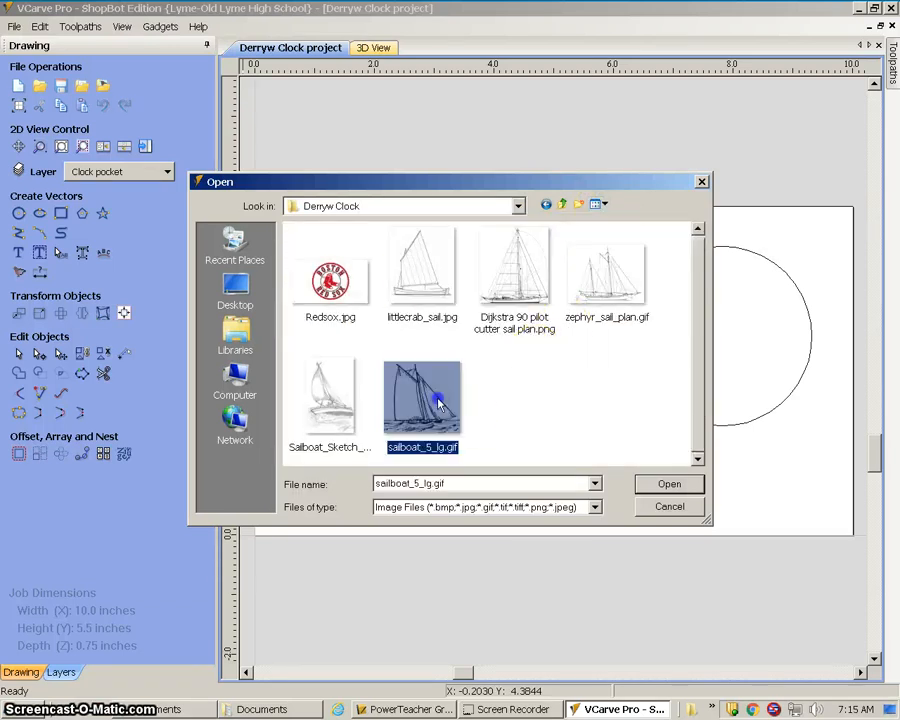
click(435, 297)
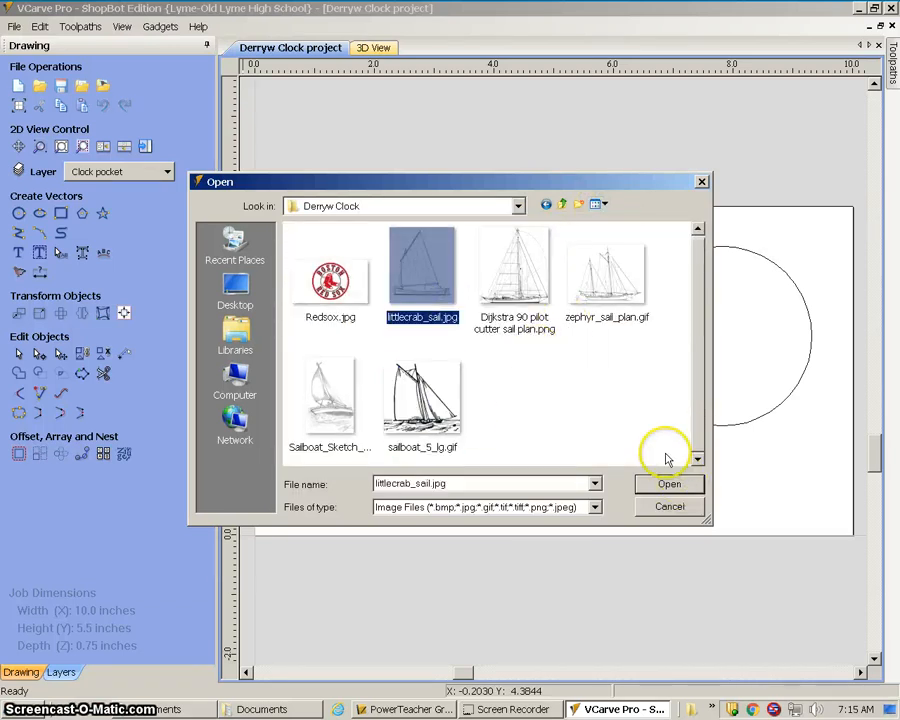
click(423, 421)
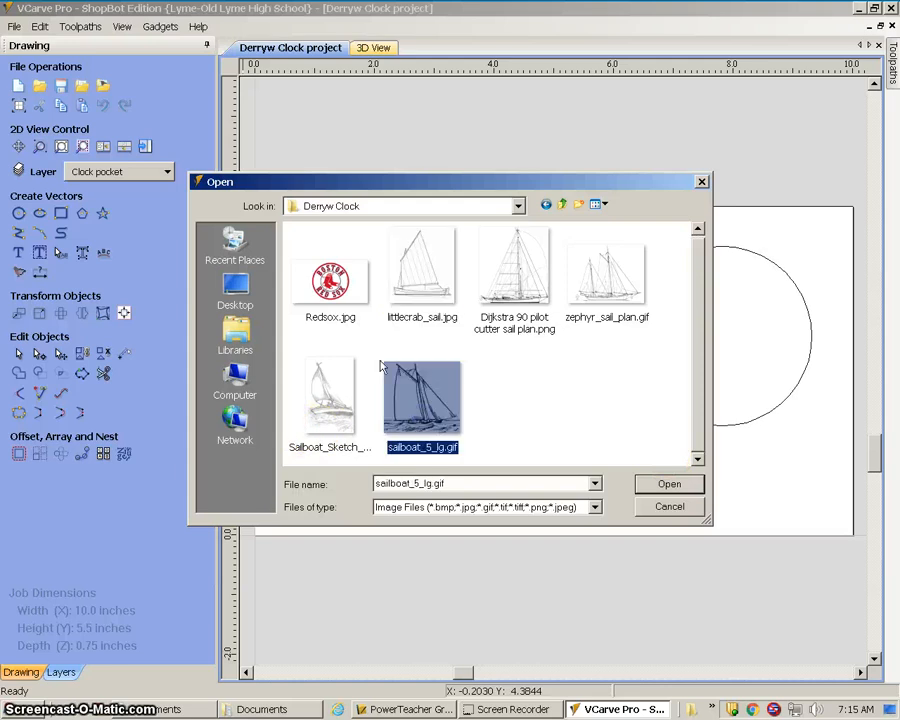
click(318, 268)
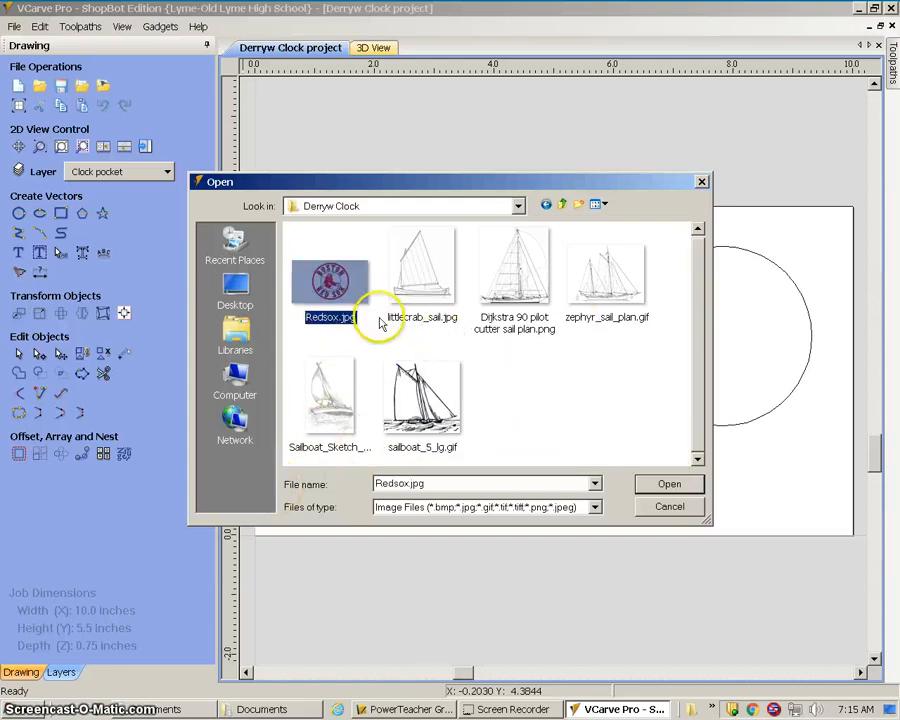
double_click(336, 290)
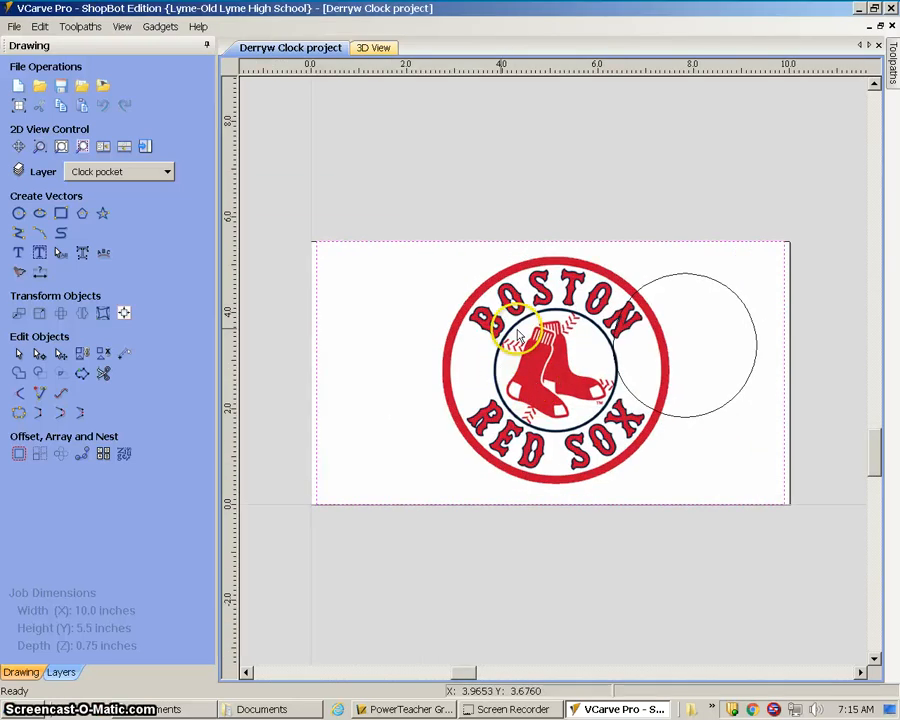
- Deselect and reselect the imported Red Sox bitmap
click(454, 299)
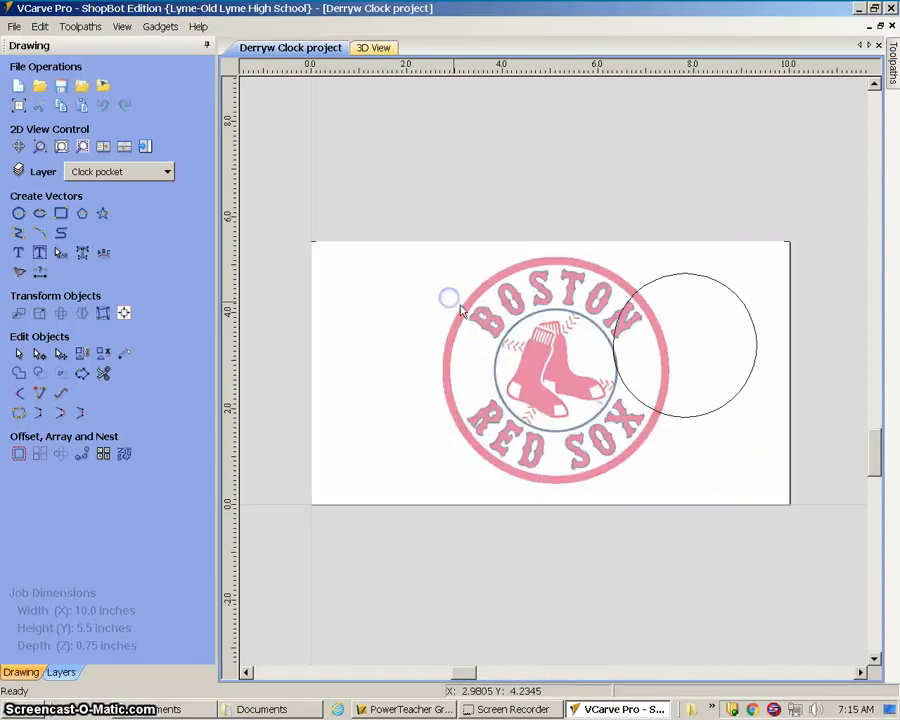
click(470, 302)
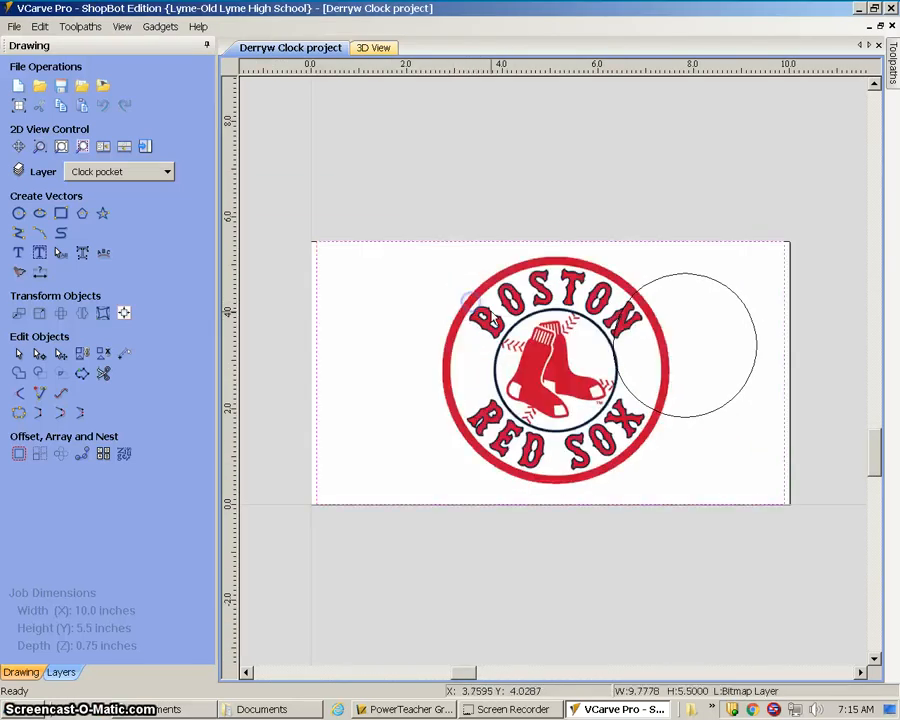
click(498, 242)
click(490, 243)
click(469, 266)
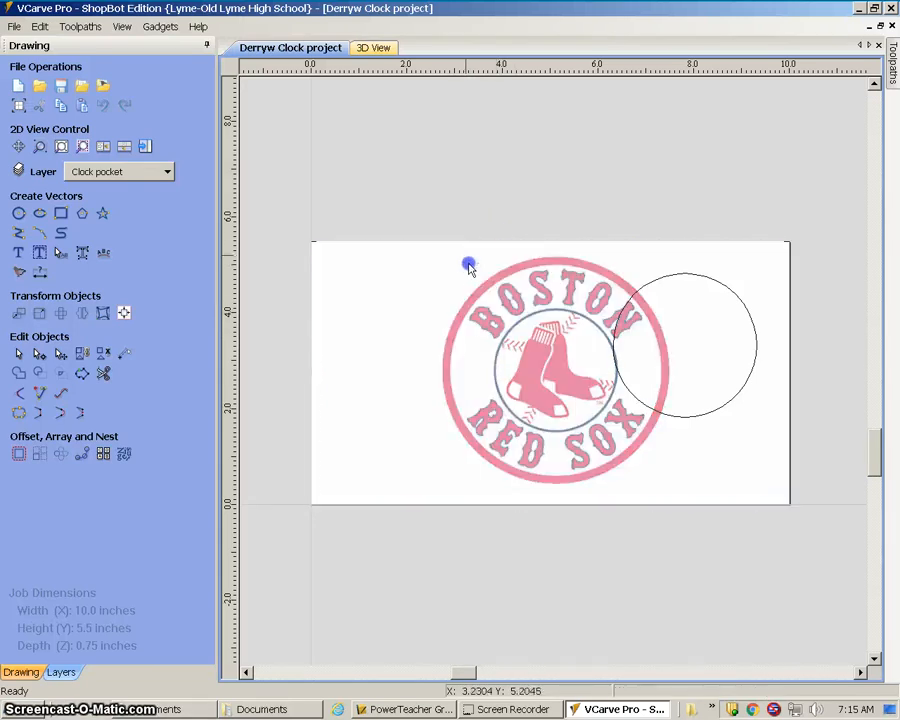
click(463, 247)
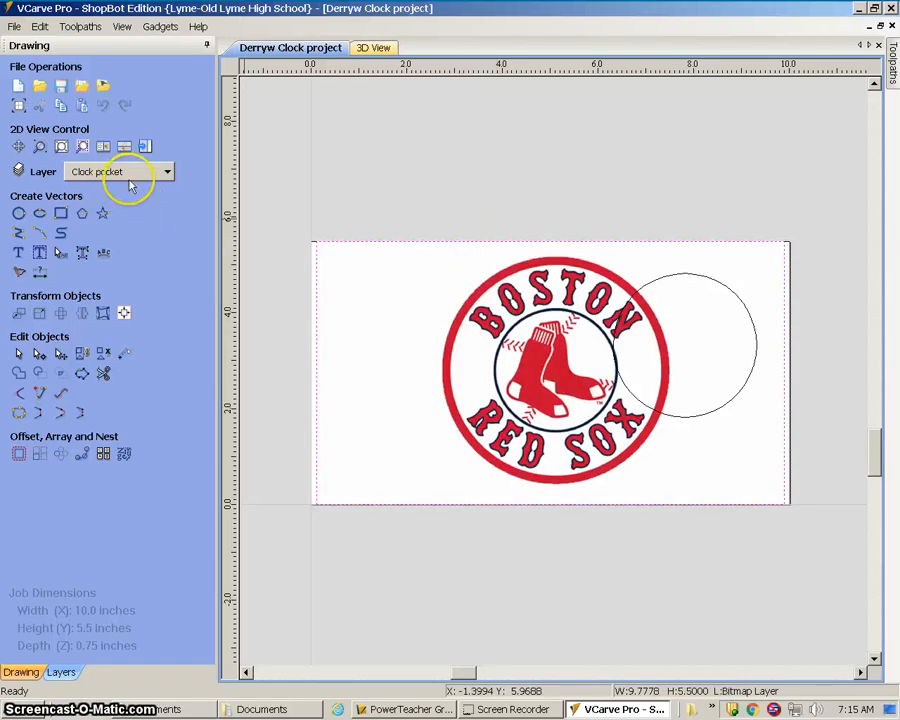
- Toggle the Bitmap Layer's visibility off and back on, and close the layer list
click(166, 173)
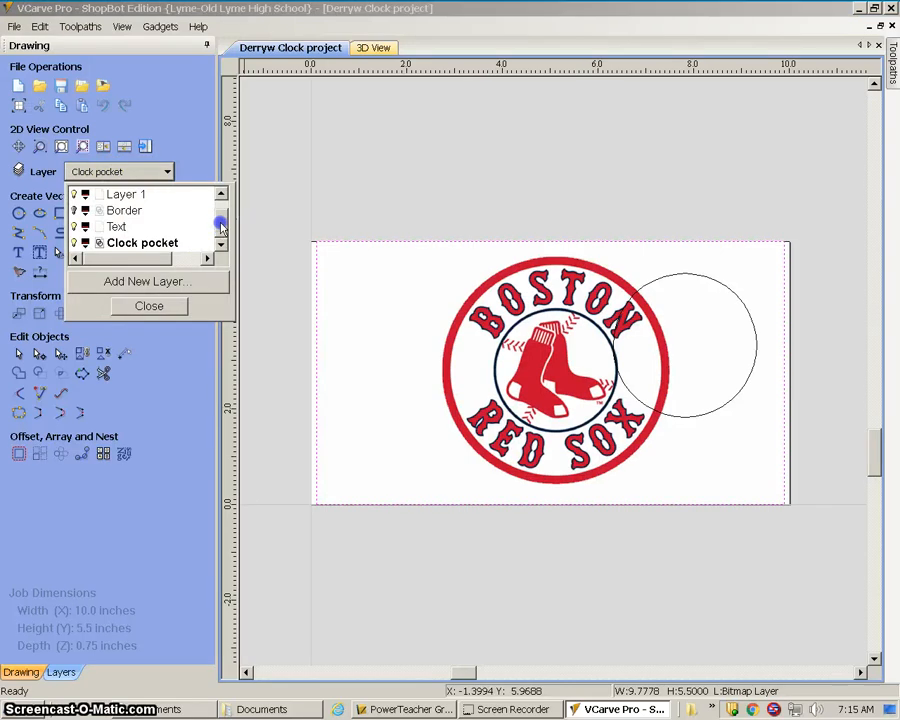
drag(221, 228, 222, 194)
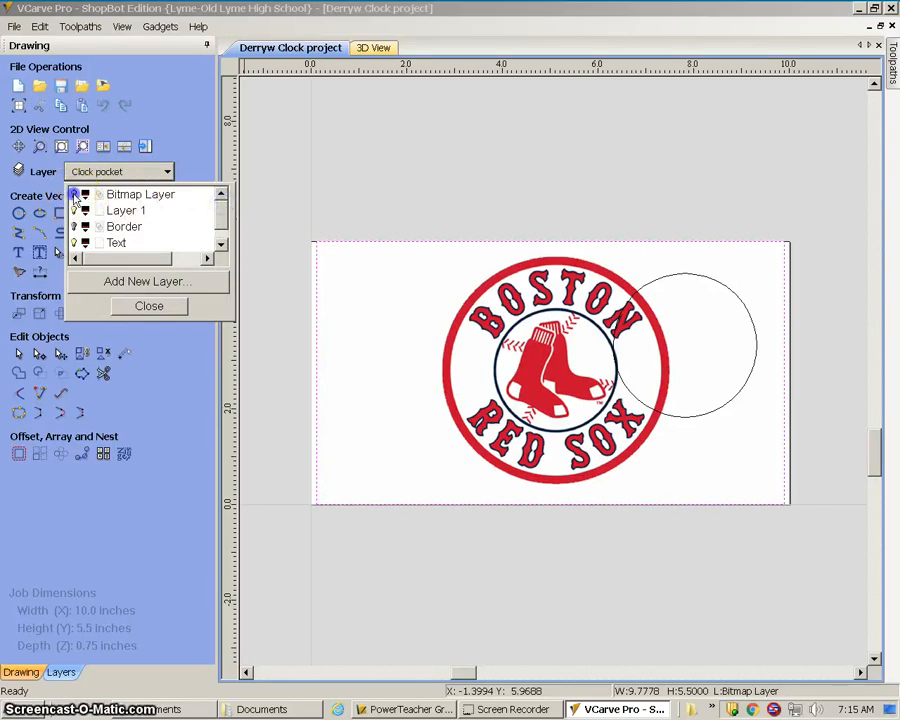
click(73, 195)
click(73, 195)
click(73, 195)
click(73, 195)
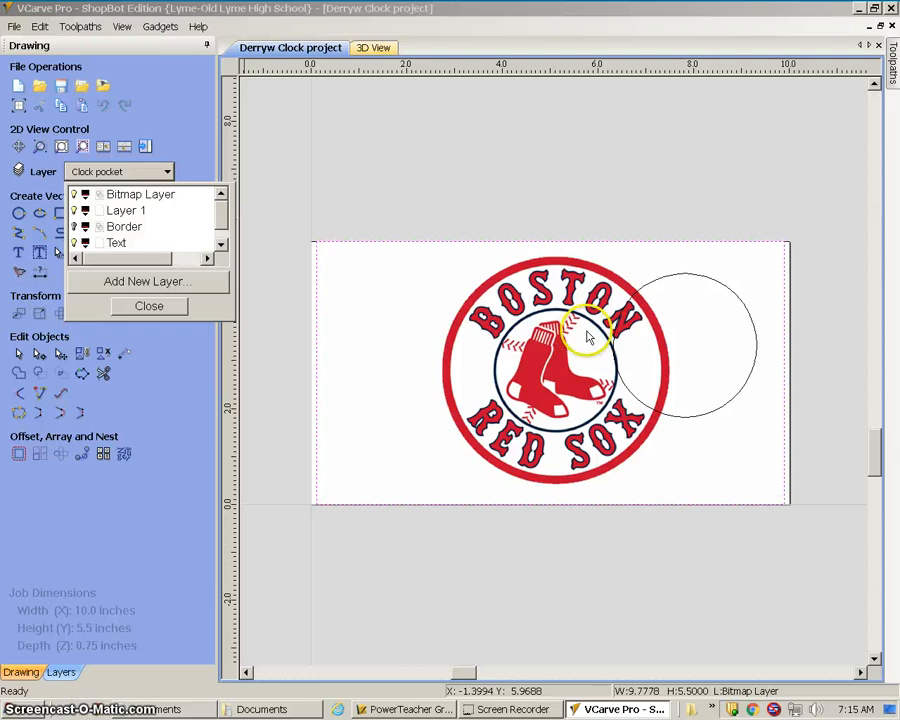
click(531, 247)
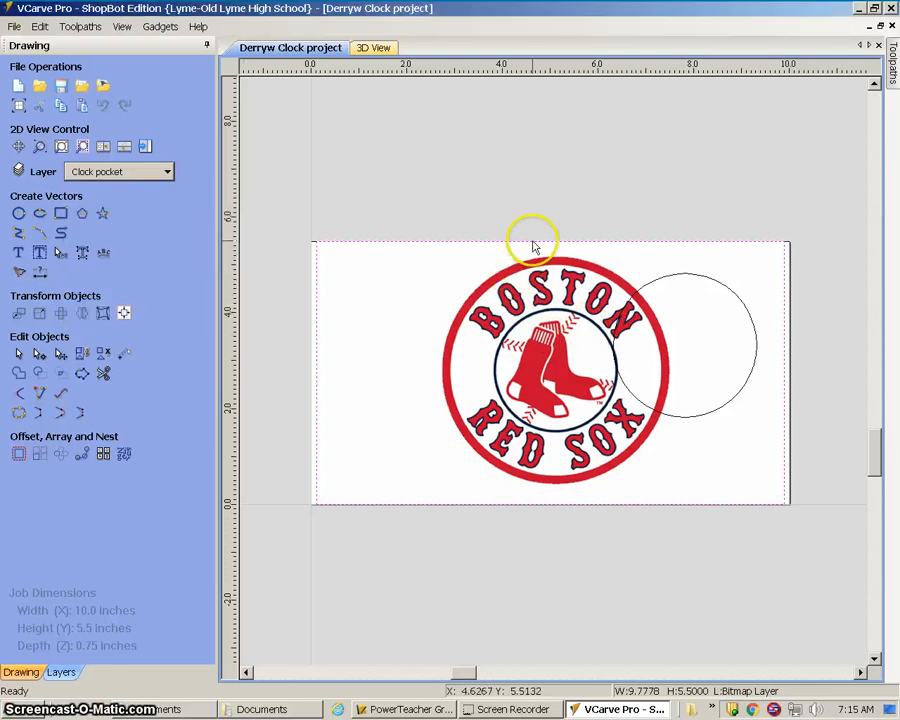
- Move the Red Sox bitmap toward the left side of the board, clear of the clock pocket circle
click(311, 354)
click(33, 318)
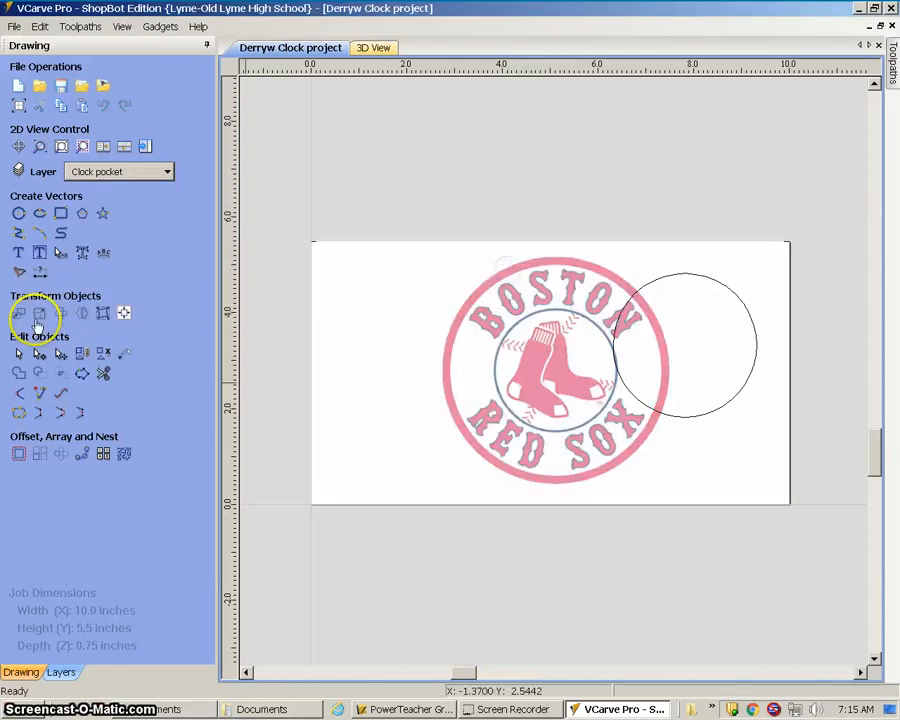
click(59, 355)
drag(508, 309, 390, 290)
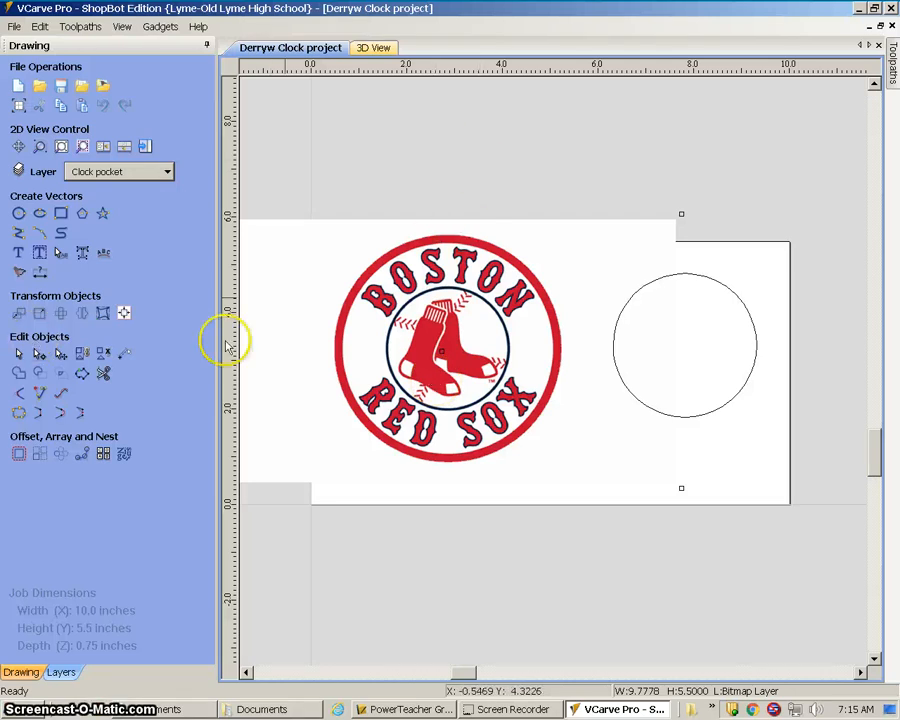
- Open Trace Bitmap for the logo, keep the tracing type on Color, and try to preview the trace
click(19, 274)
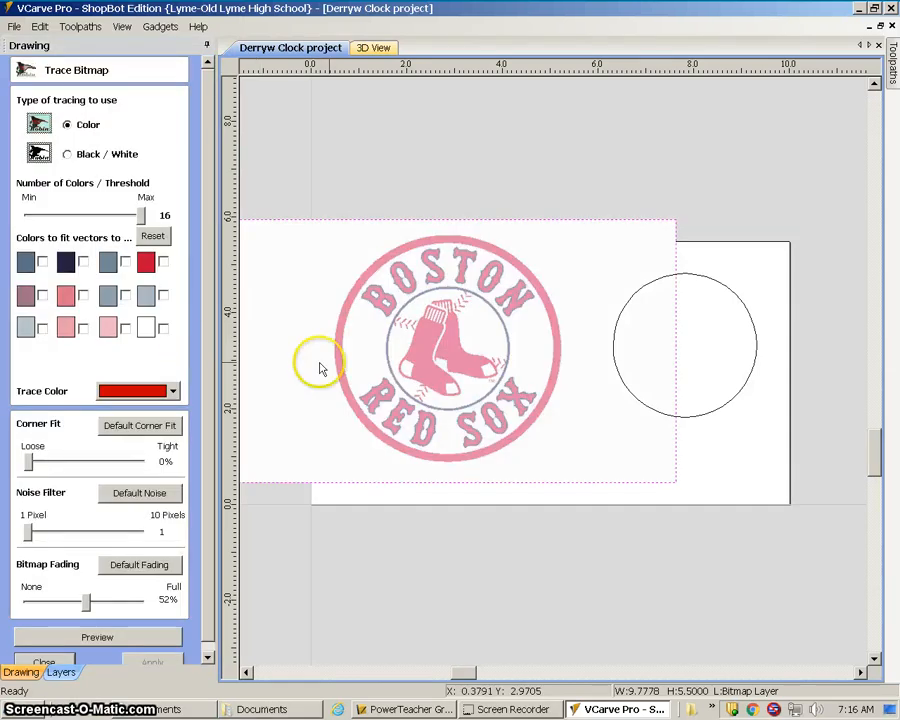
click(67, 154)
click(67, 124)
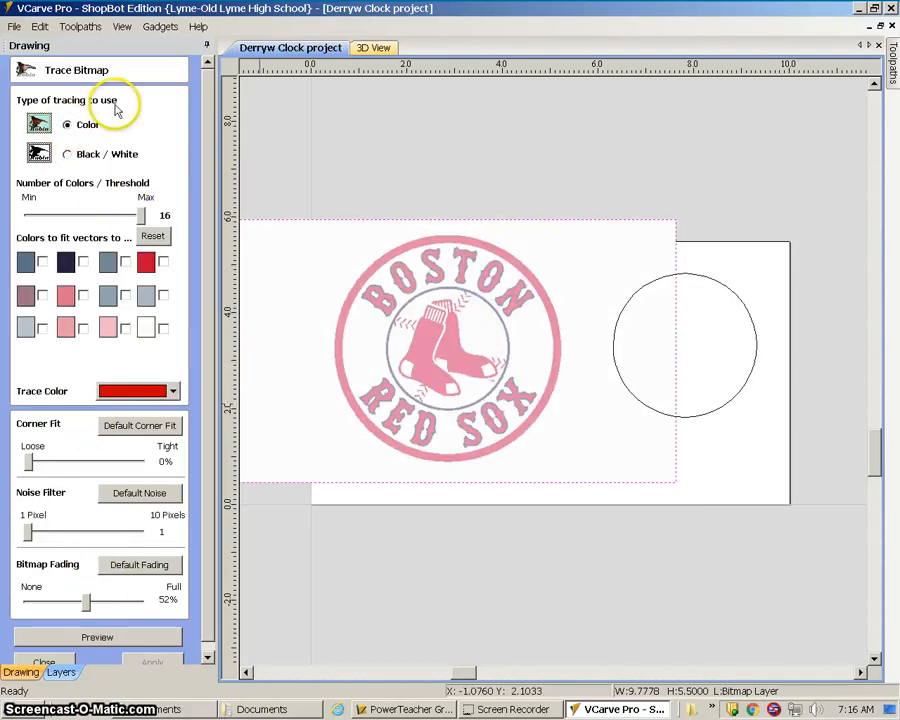
click(97, 638)
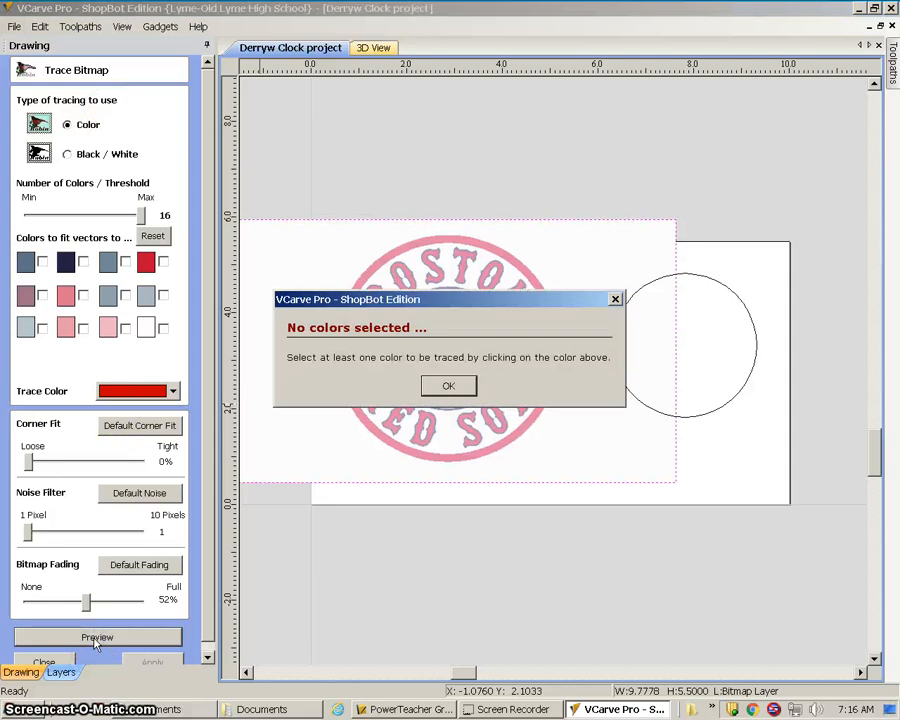
click(450, 386)
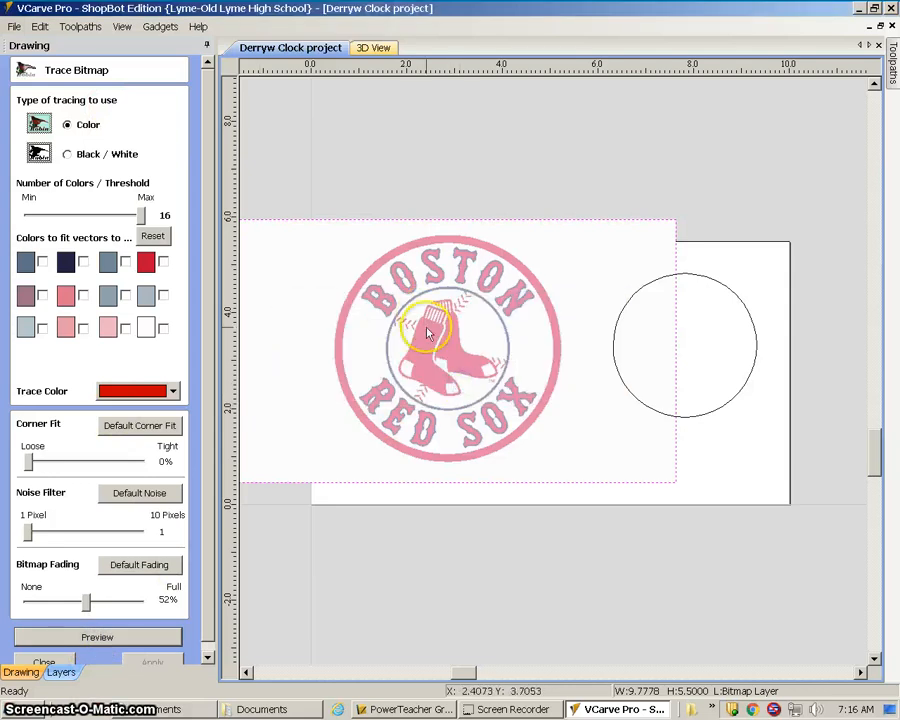
- Choose the bright red and dark navy colors for tracing and preview the logo's vectors
click(163, 263)
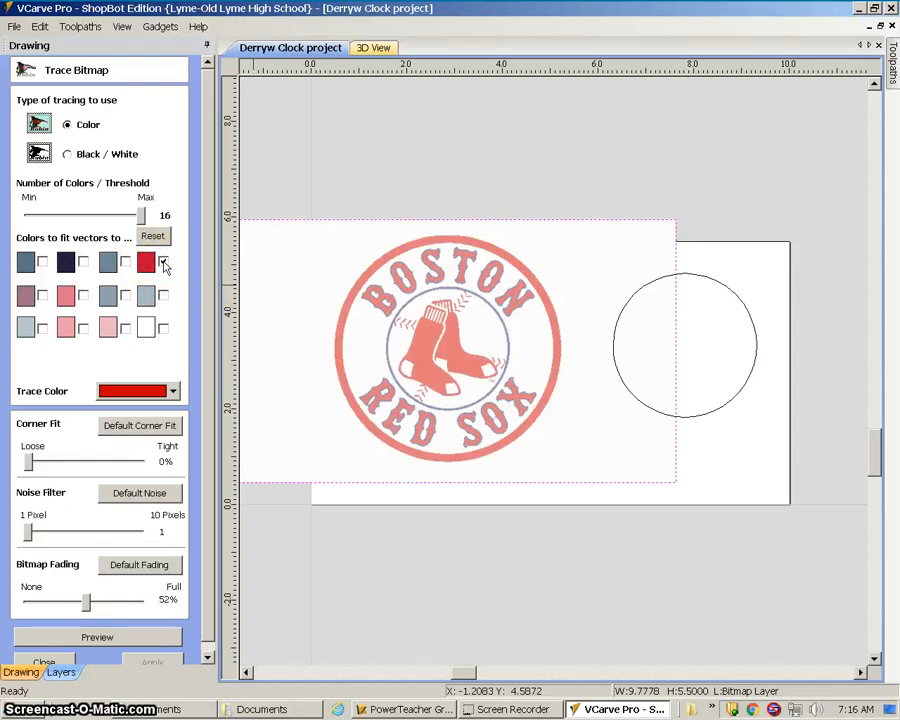
click(84, 263)
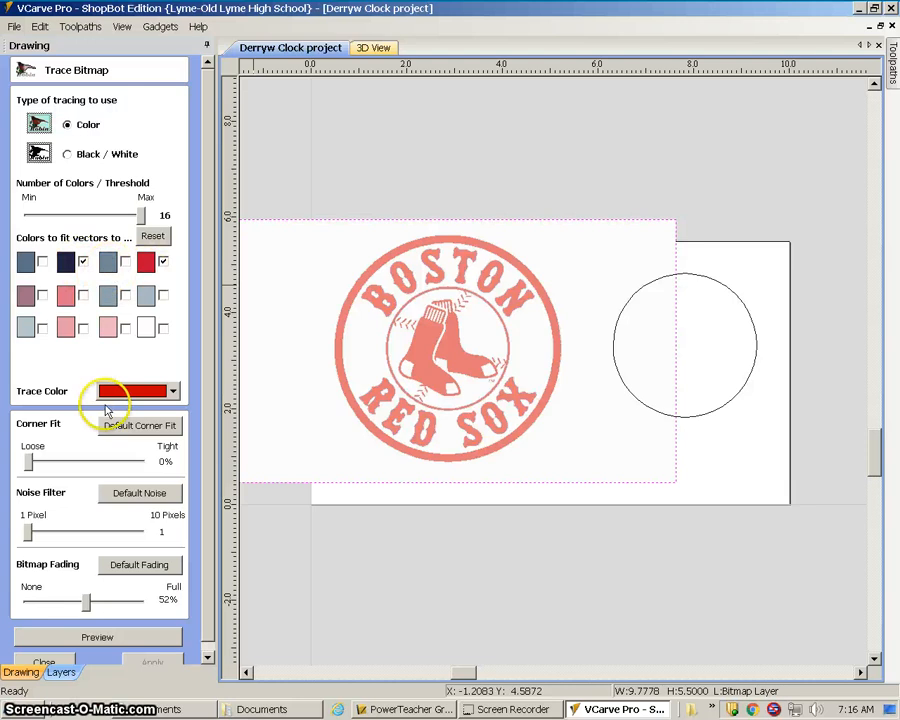
click(120, 638)
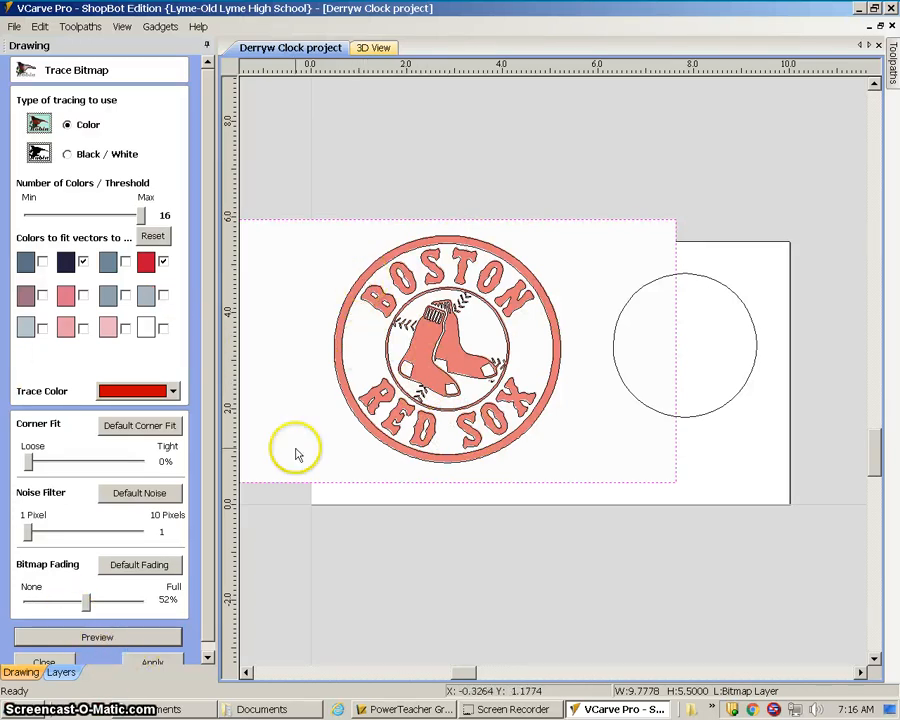
click(211, 509)
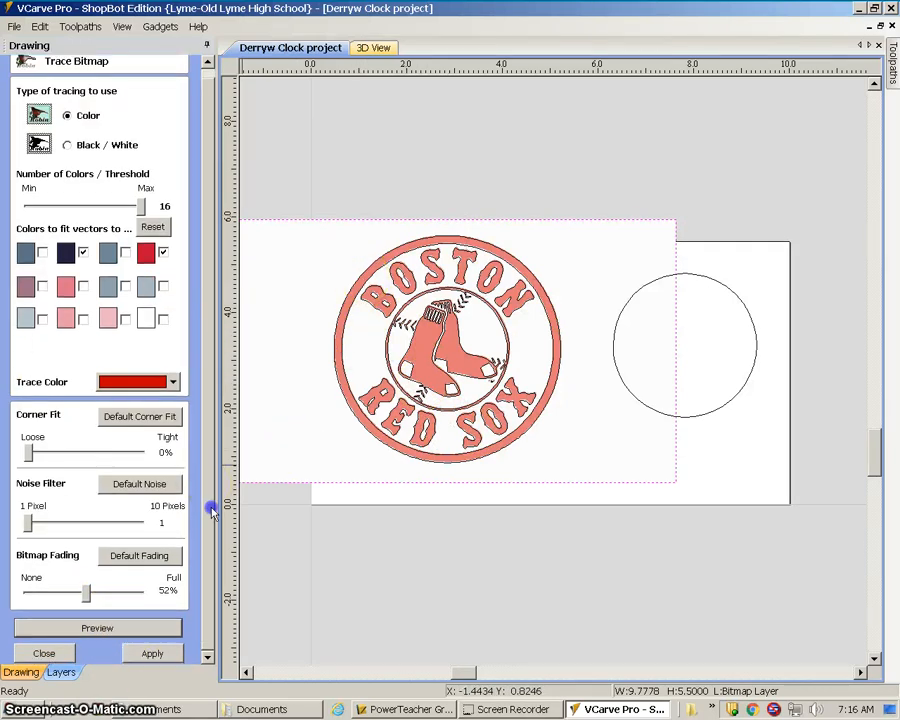
- Close the trace without applying it and move the Red Sox bitmap slightly right and down on the board
click(44, 653)
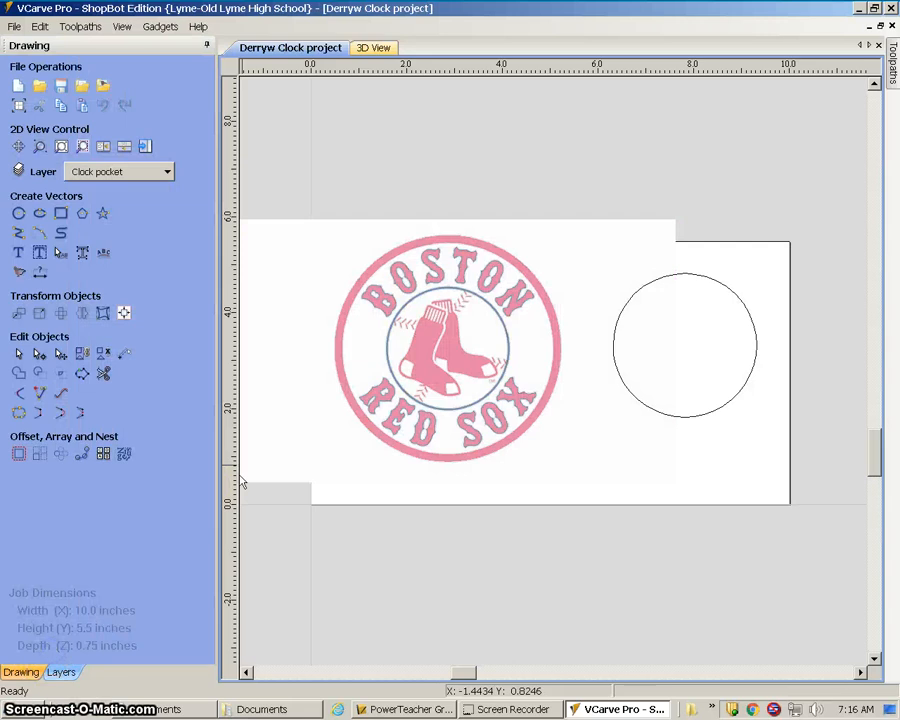
click(279, 337)
drag(279, 340, 313, 365)
click(299, 255)
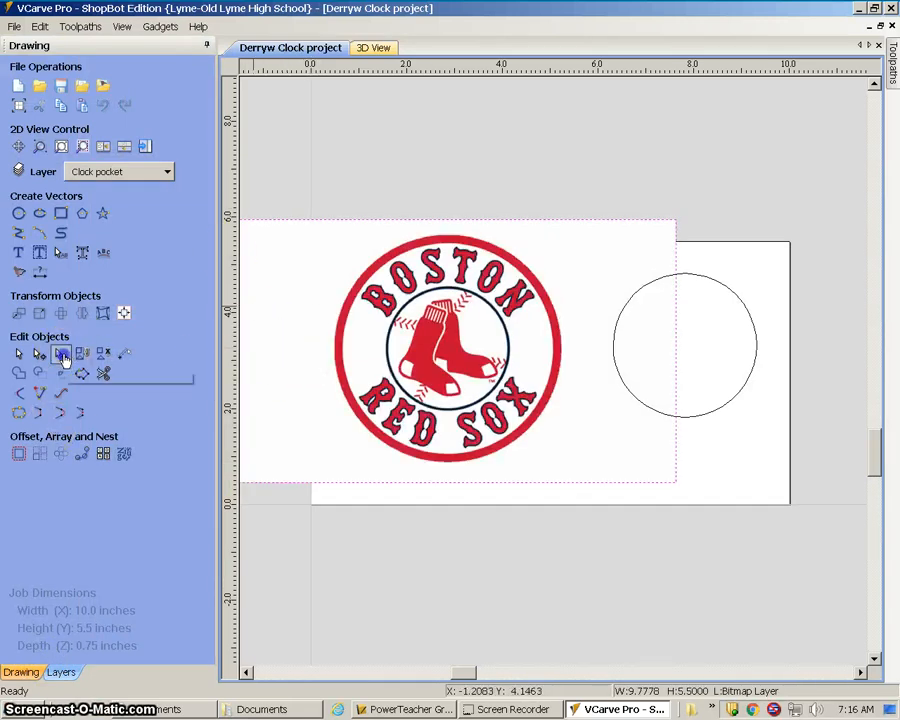
drag(283, 269, 318, 275)
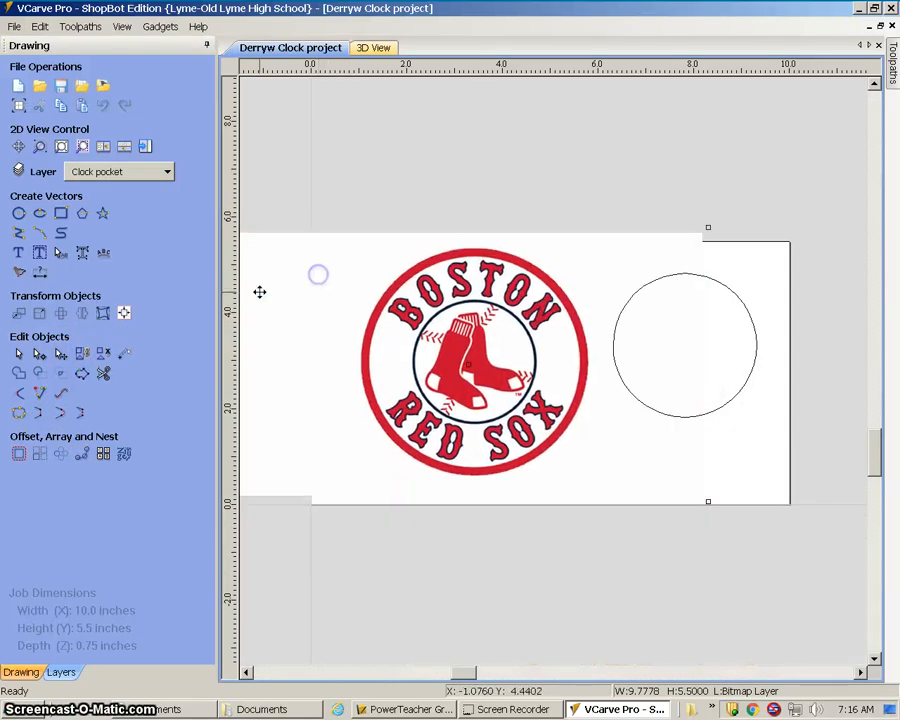
- Trace the repositioned bitmap with the dark navy and bright red colors, previewing and applying the vectors, and close the trace
click(18, 271)
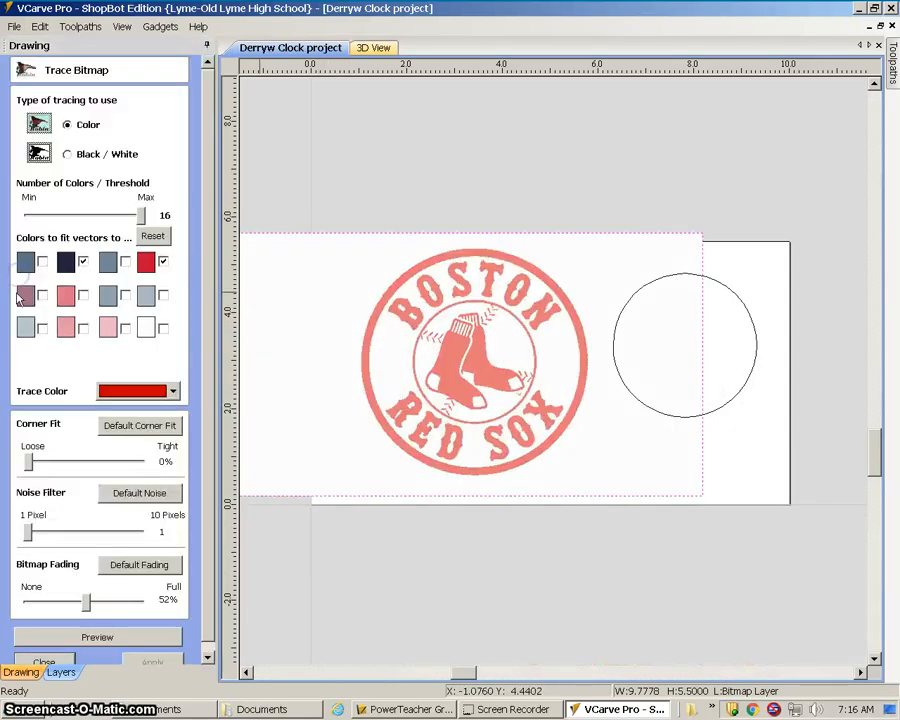
click(97, 637)
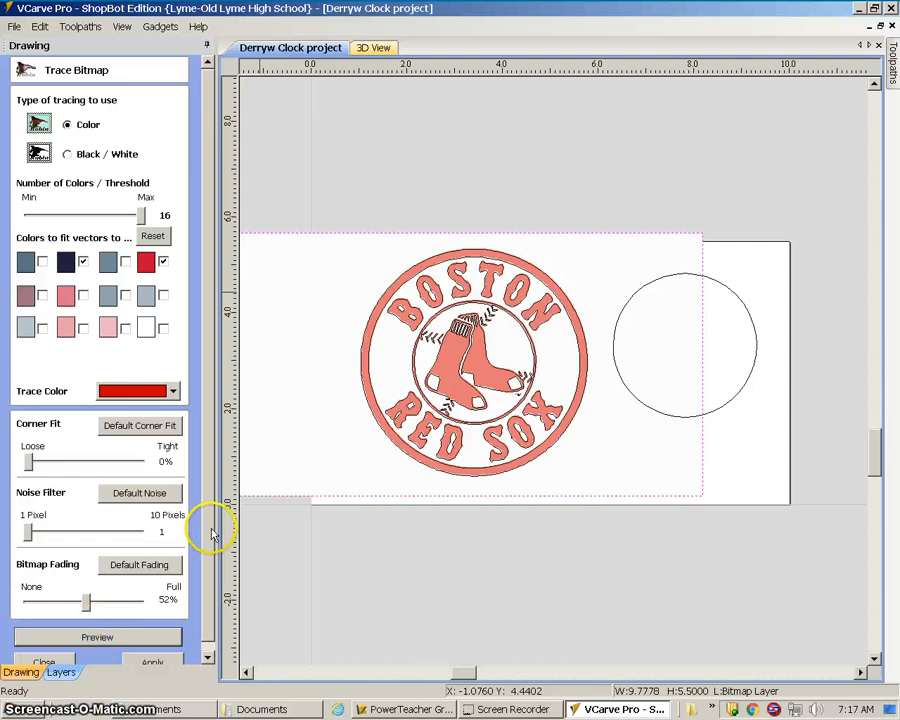
click(152, 653)
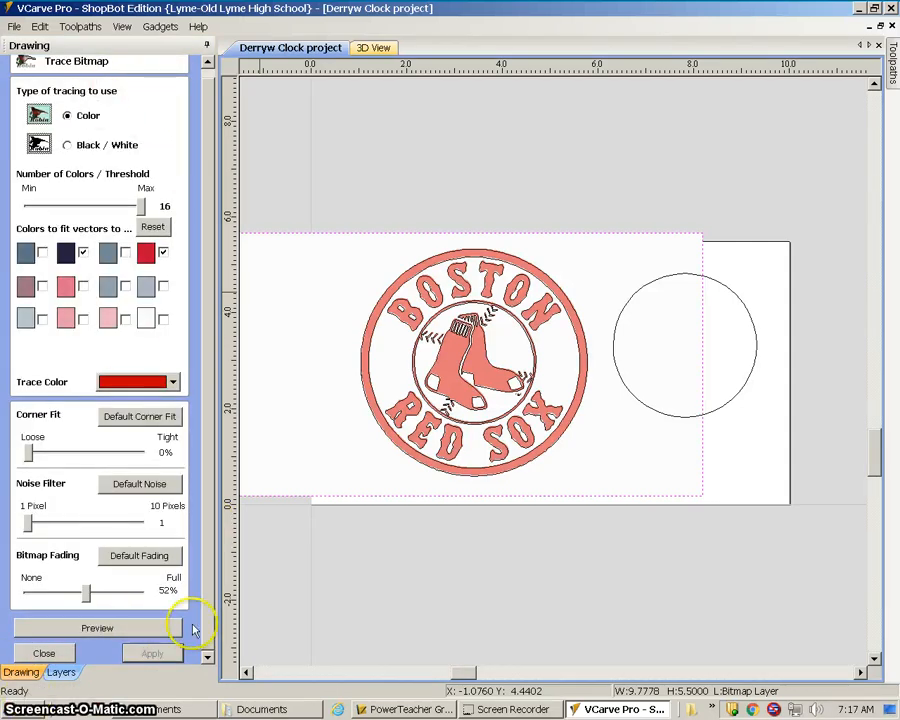
click(58, 653)
- Move the original Red Sox bitmap off the traced vectors to the empty area below the board
click(316, 369)
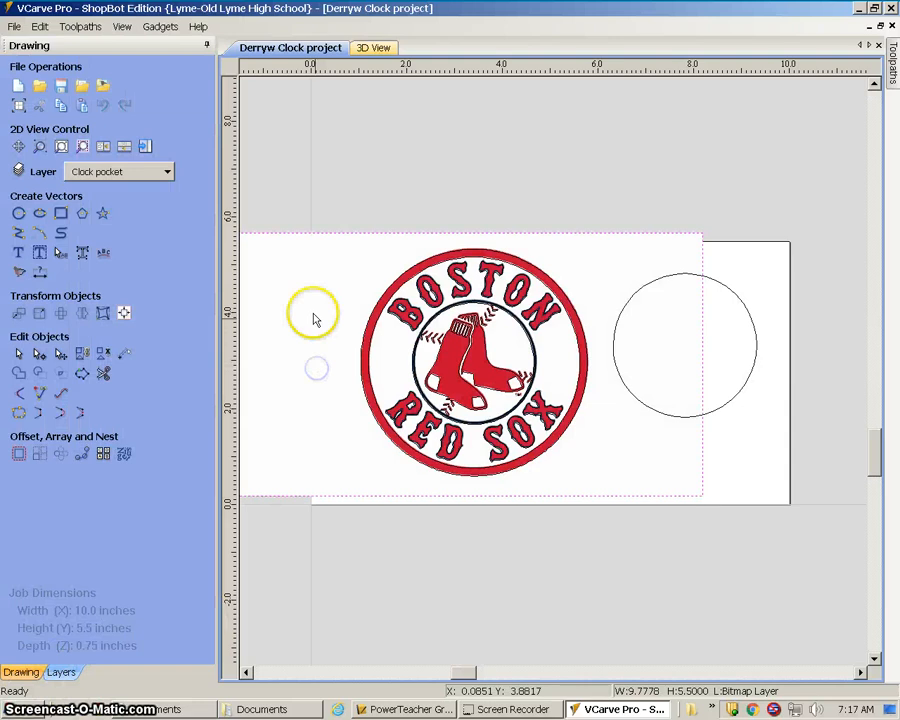
drag(328, 357, 333, 369)
click(303, 249)
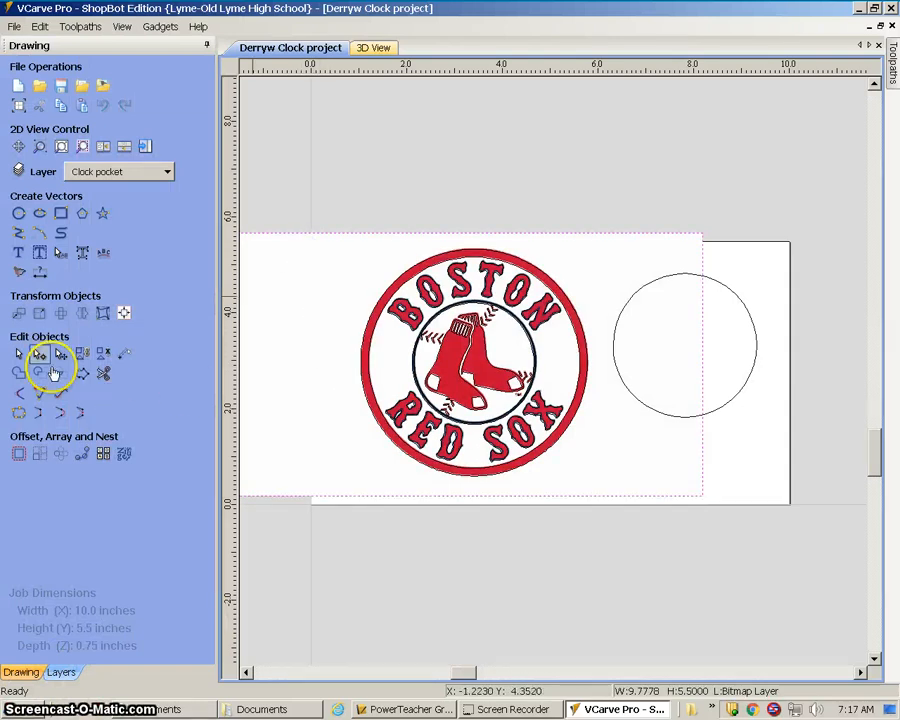
click(60, 356)
click(305, 307)
mouse_move(302, 305)
mouse_down()
mouse_move(336, 410)
mouse_move(481, 611)
mouse_move(424, 593)
mouse_move(388, 629)
mouse_move(386, 670)
mouse_up()
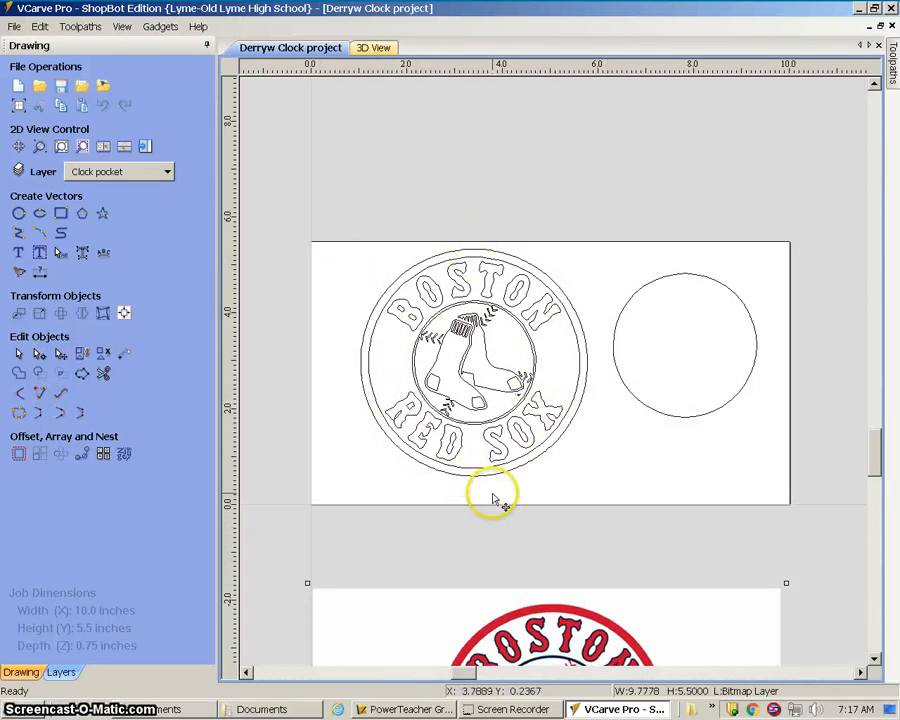
- Calculate a V-Carve toolpath for all the traced logo vectors with the 60 Degree V-Bit 1/2", named "60deg logoV-Carve 1"
click(893, 72)
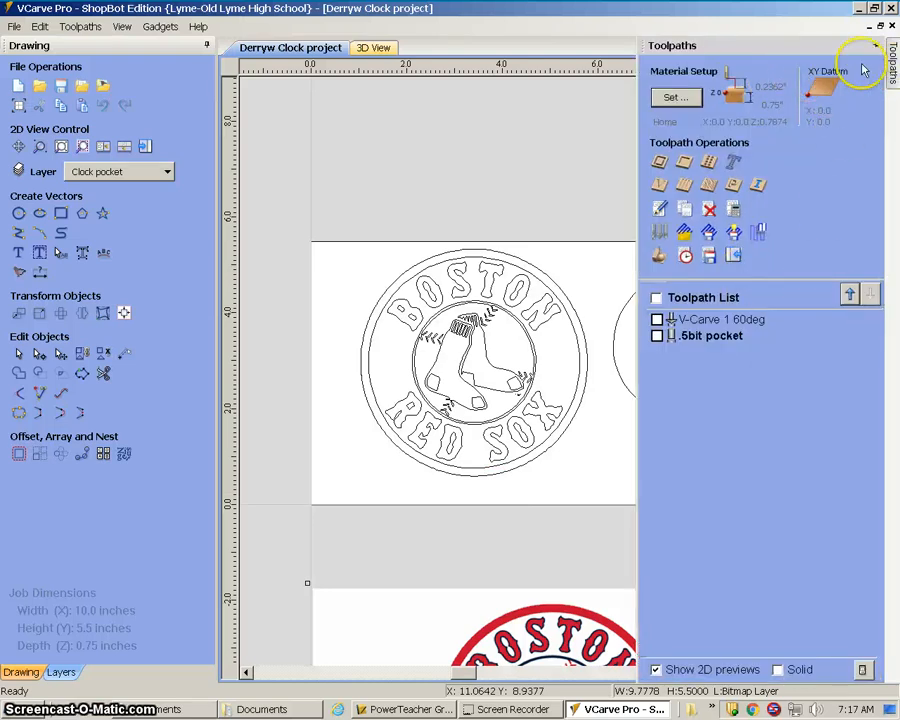
click(876, 47)
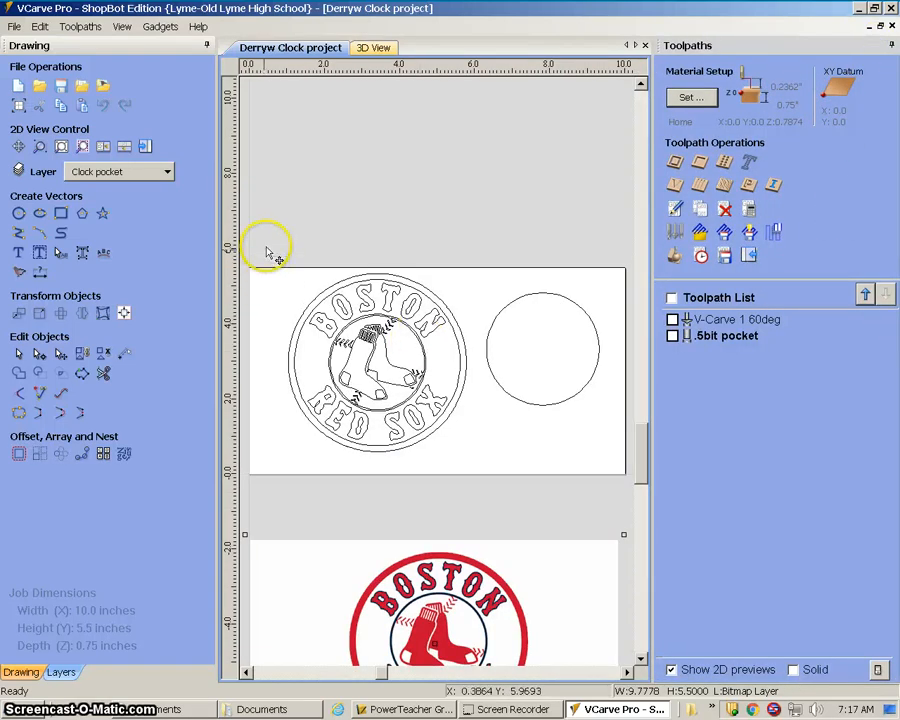
drag(268, 246, 482, 478)
click(677, 187)
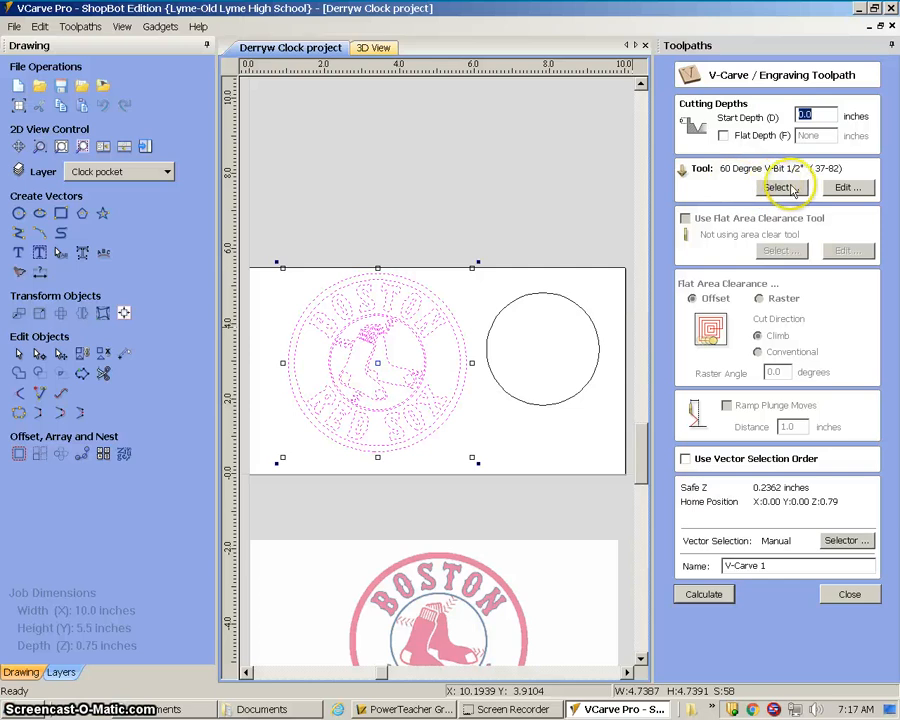
click(777, 565)
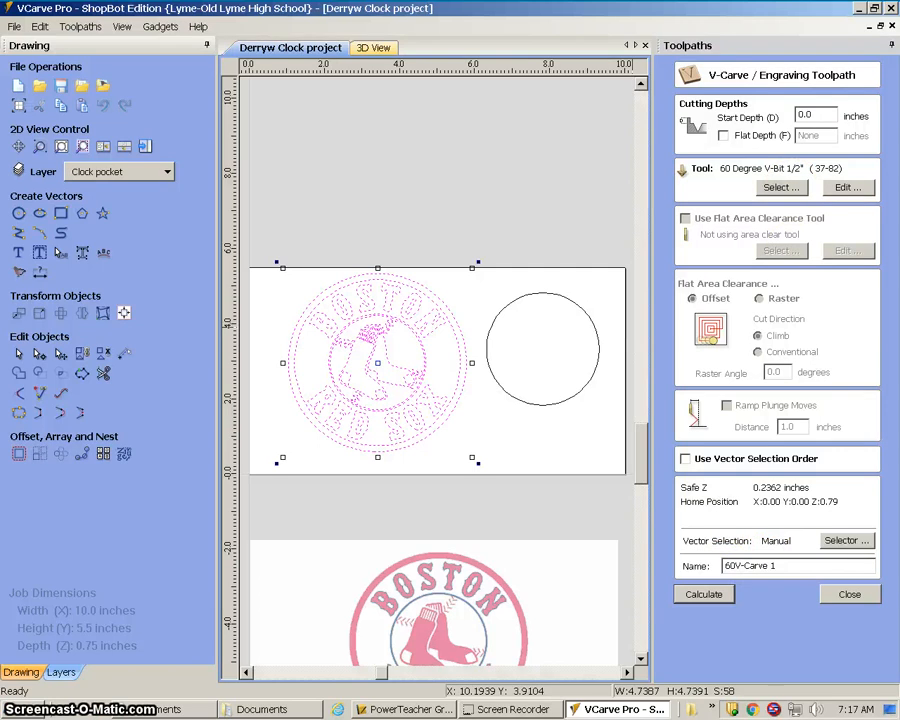
text(60deg logo)
click(700, 594)
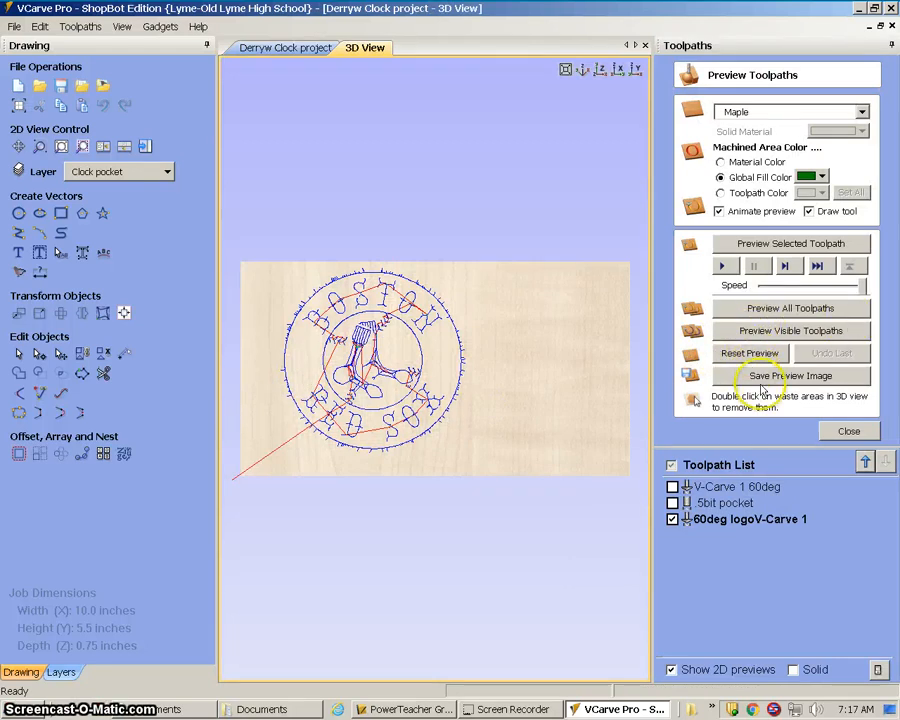
- Preview the visible logo toolpath on the maple board and change the global fill color to red
click(763, 330)
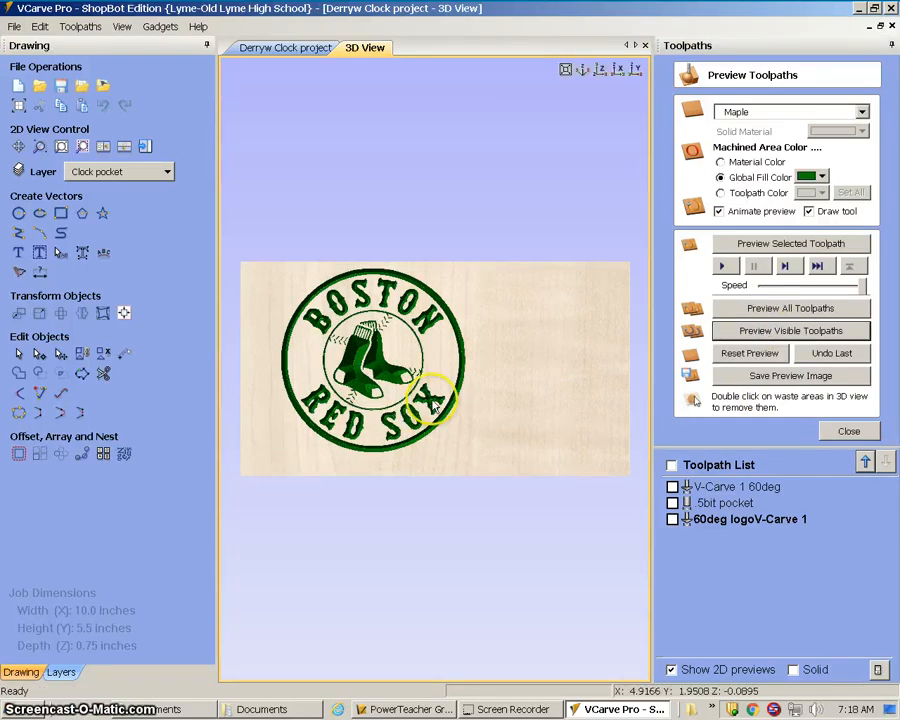
click(822, 177)
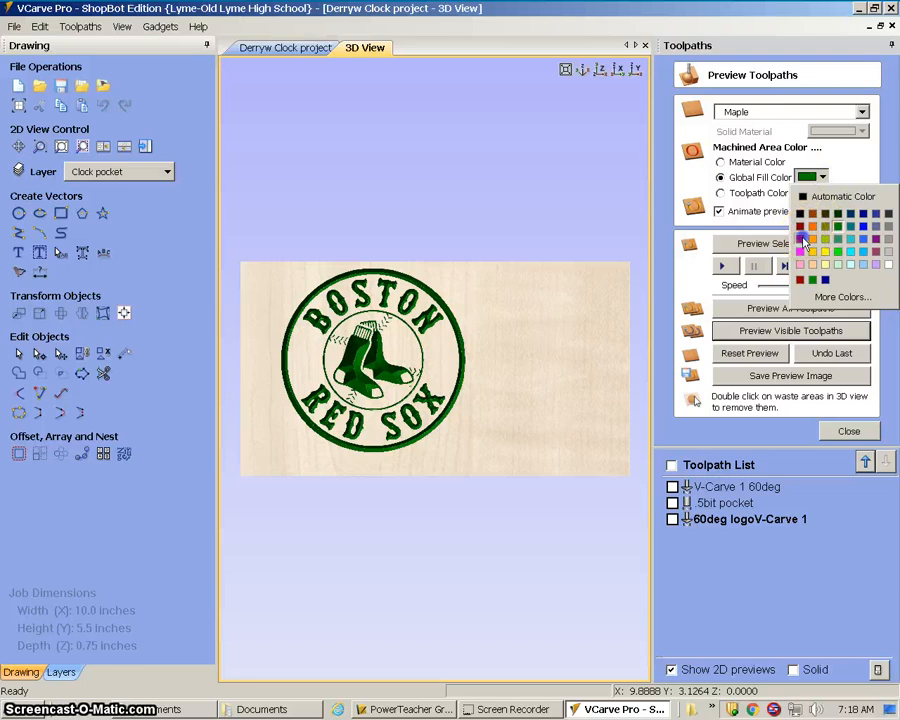
click(803, 240)
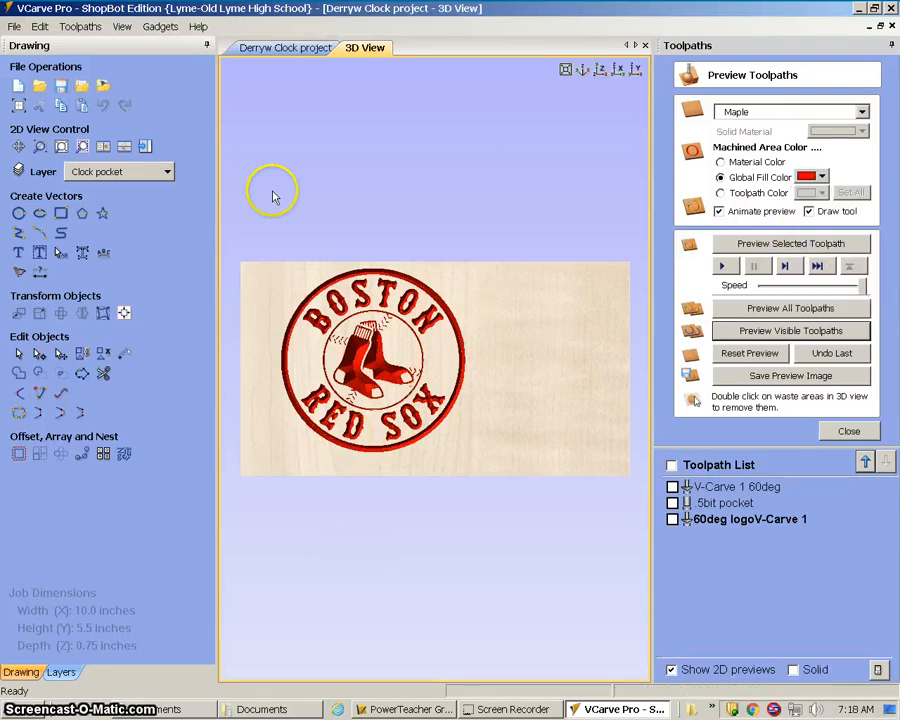
- Return to the 2D drawing, group all the logo's vectors, and move the logo slightly down on the board
click(278, 50)
click(329, 311)
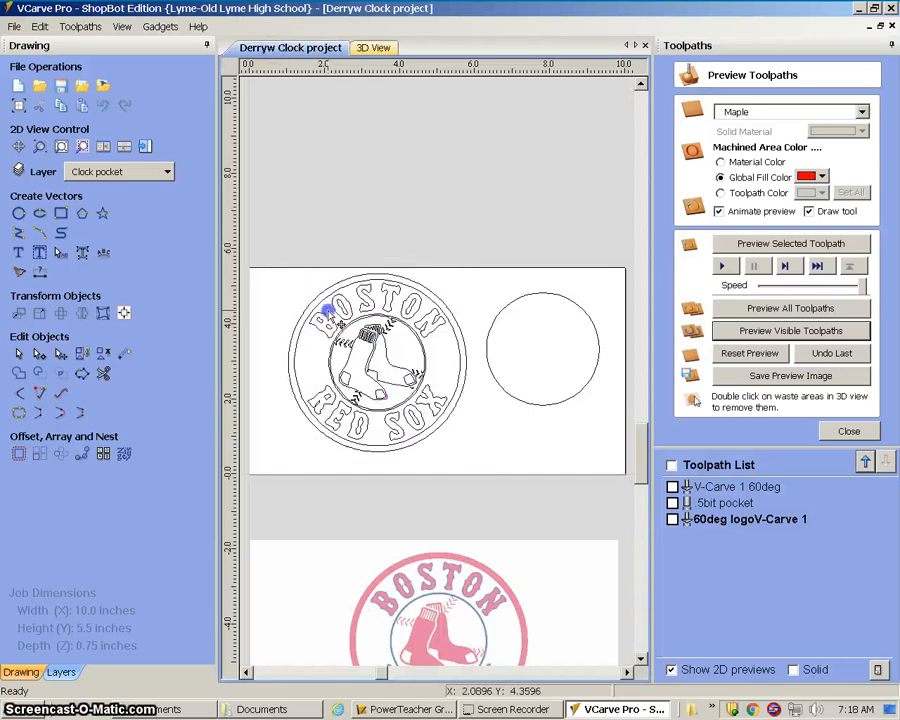
click(321, 285)
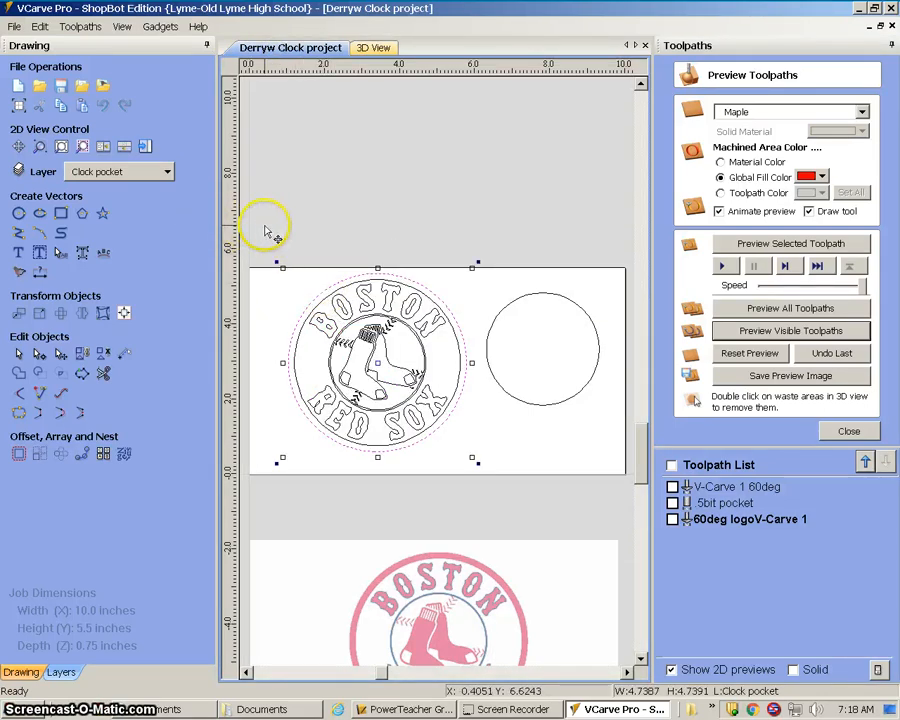
drag(259, 225, 337, 338)
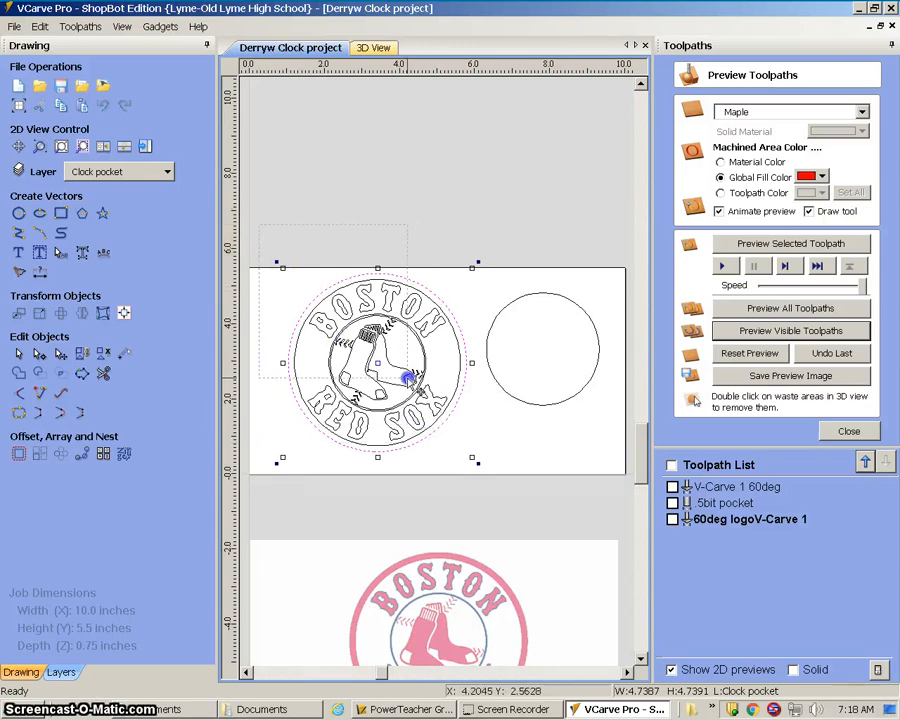
drag(510, 510, 503, 514)
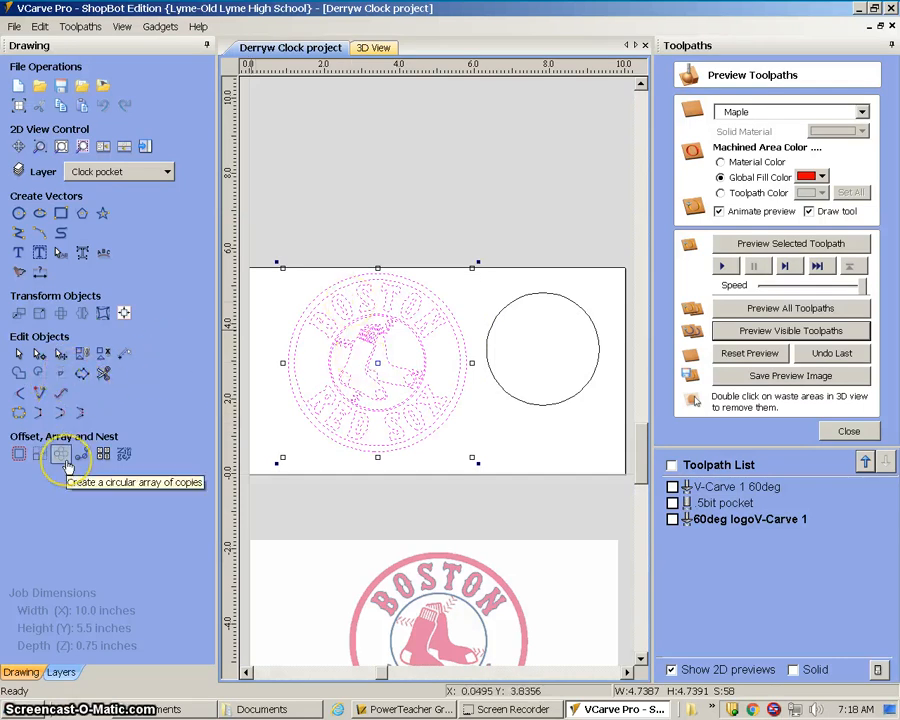
click(86, 355)
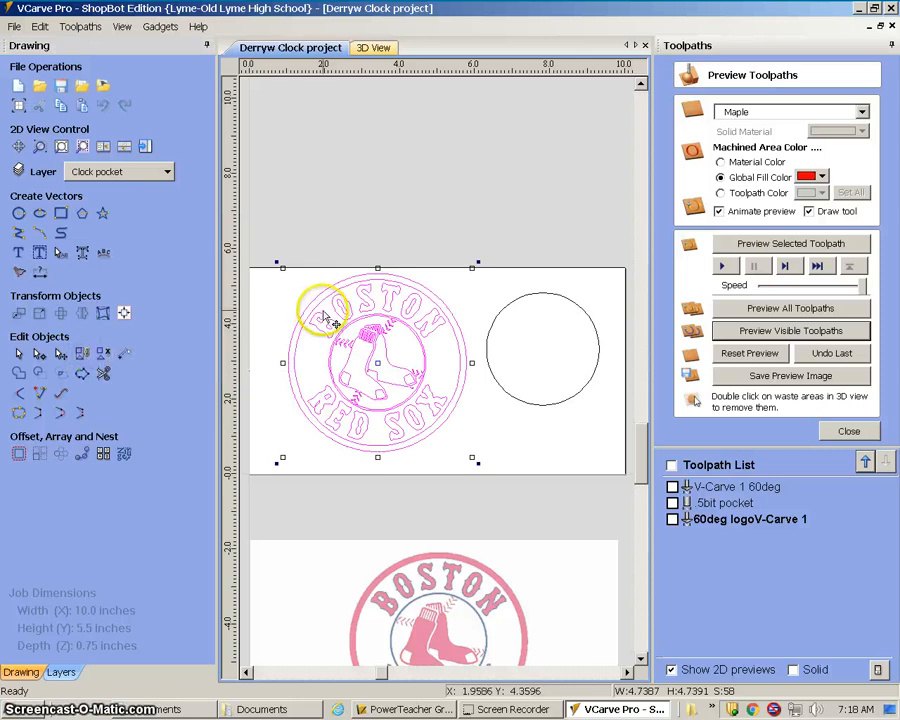
mouse_move(317, 307)
mouse_down()
mouse_move(320, 380)
mouse_move(290, 304)
mouse_move(320, 314)
mouse_move(313, 330)
mouse_up()
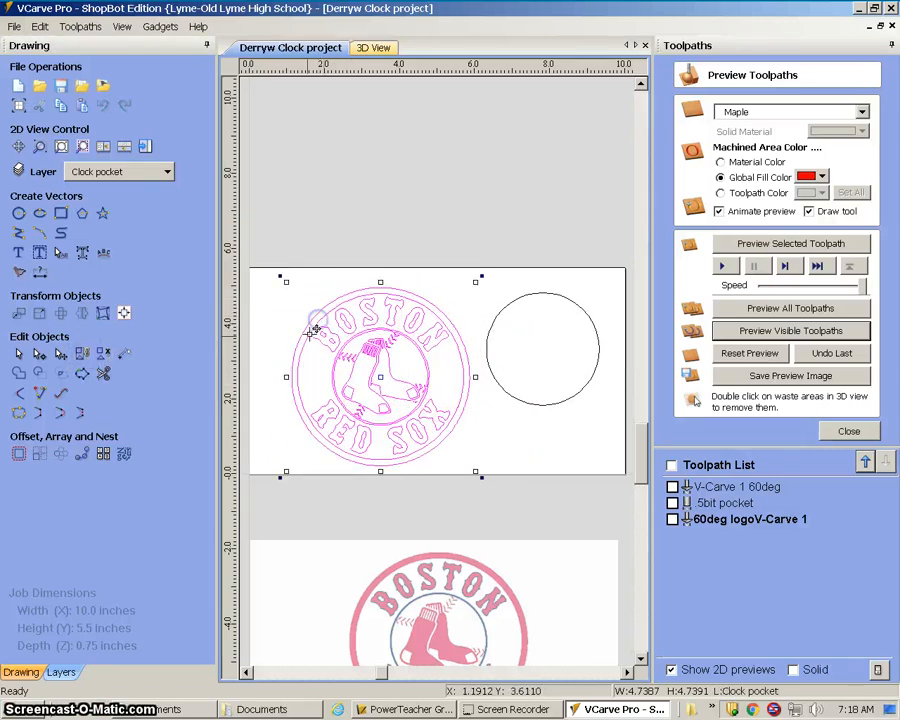
- Ungroup the logo, select individual letters of BOSTON, try moving the S out of the ring, and undo the move
click(103, 355)
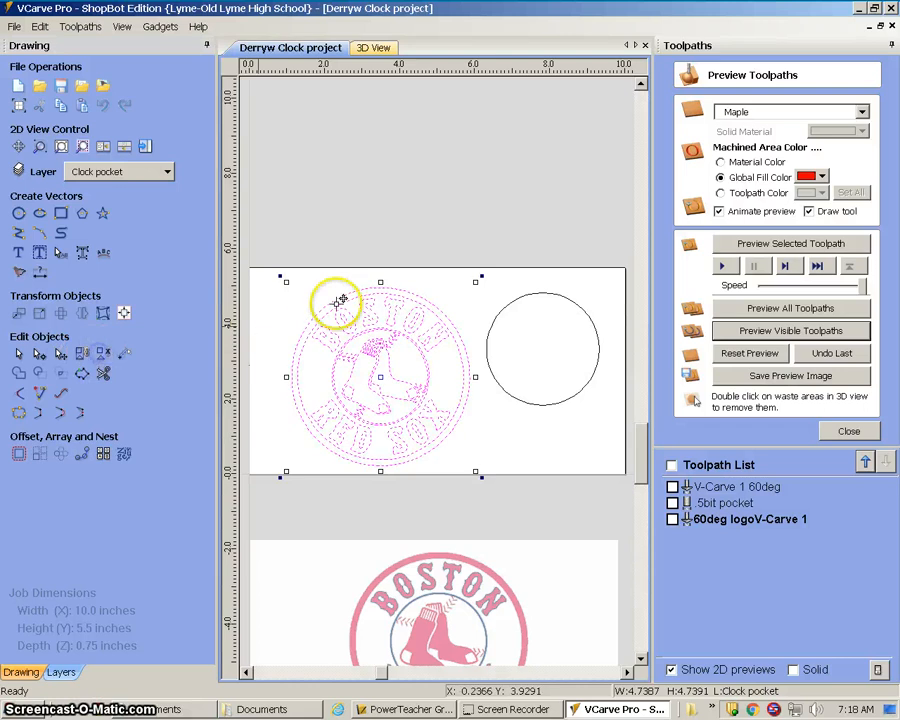
click(384, 212)
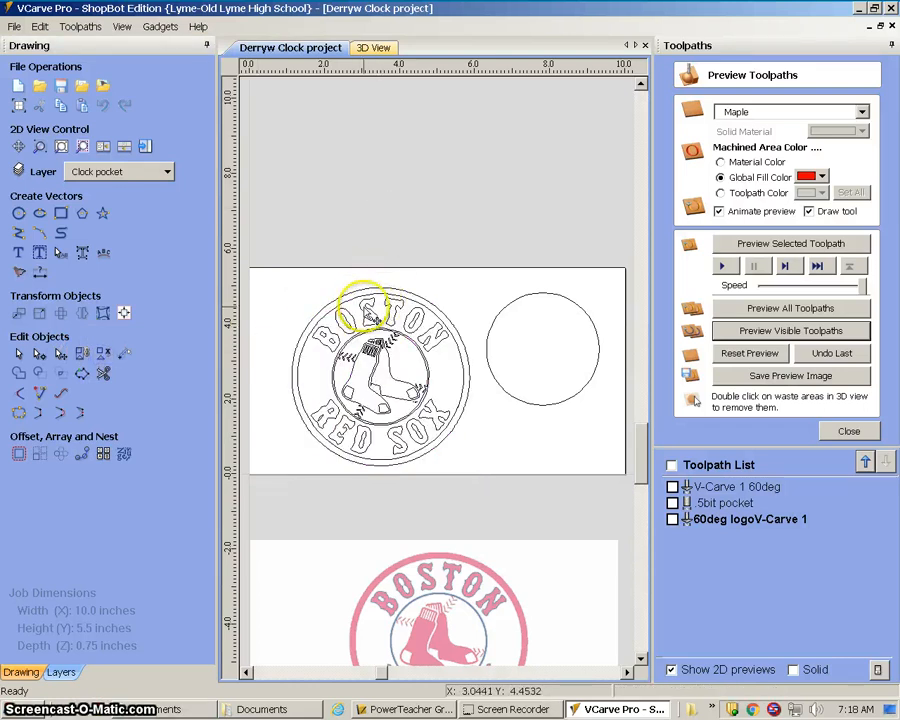
click(393, 308)
click(396, 310)
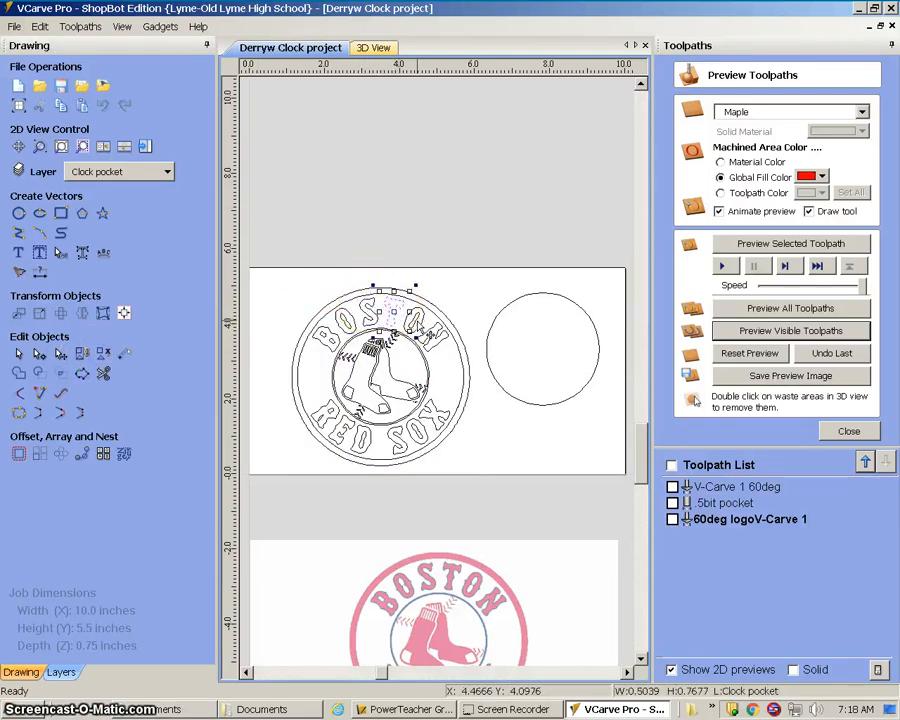
click(415, 316)
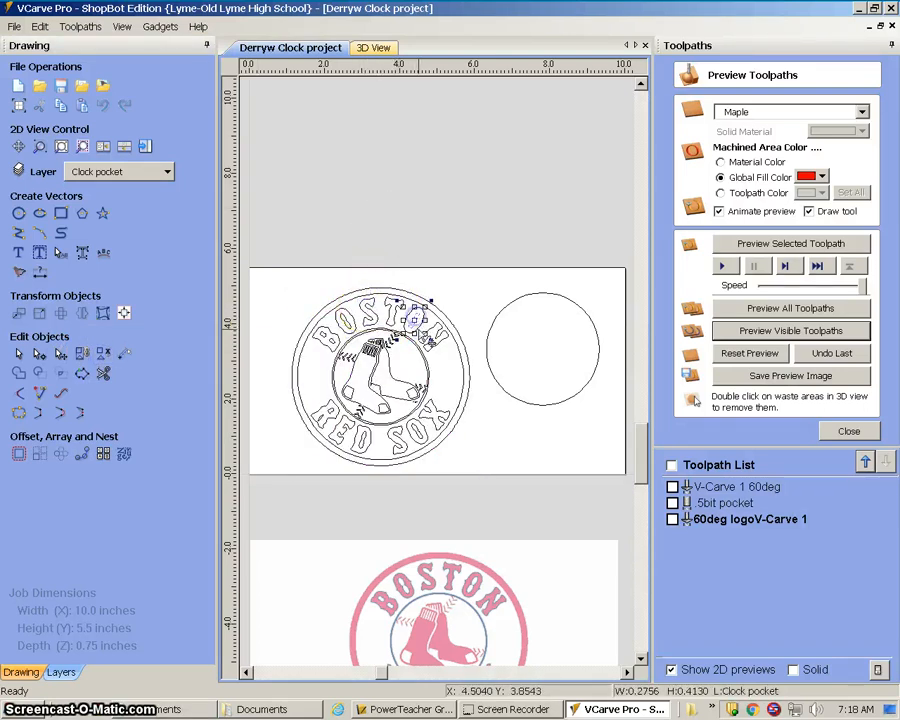
click(371, 310)
drag(361, 278, 355, 266)
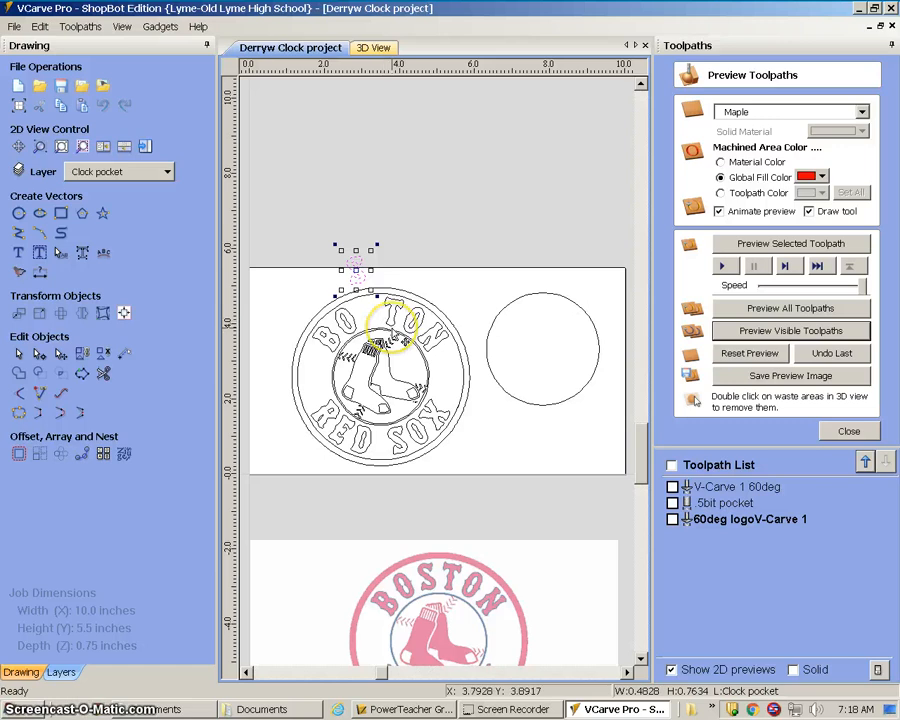
key(ctrl+z)
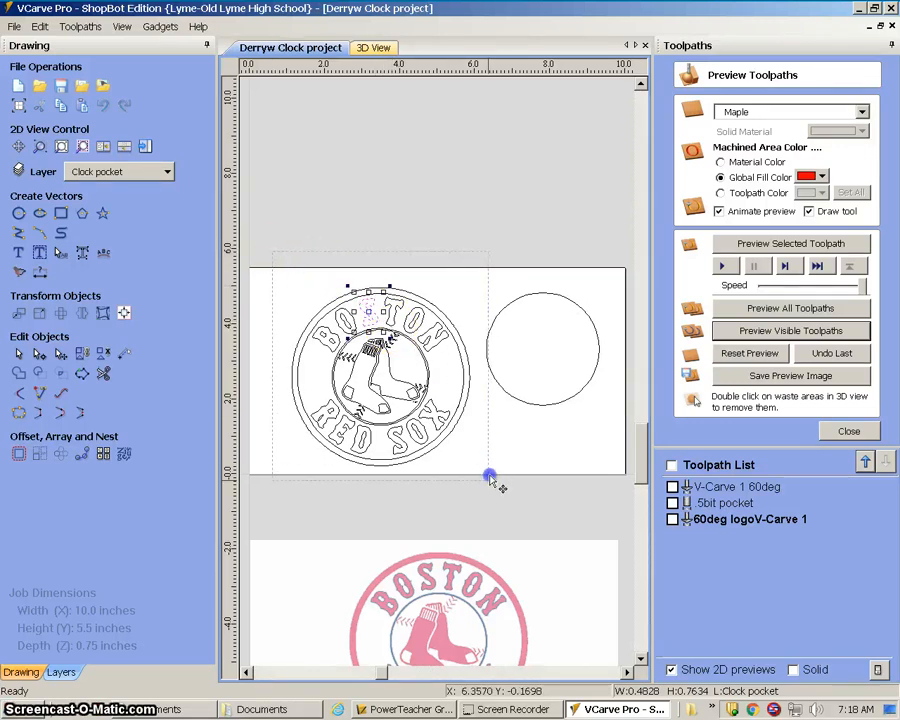
- Group all the logo's vectors again and move the logo up so it overlaps the board's upper edge
drag(490, 478, 481, 476)
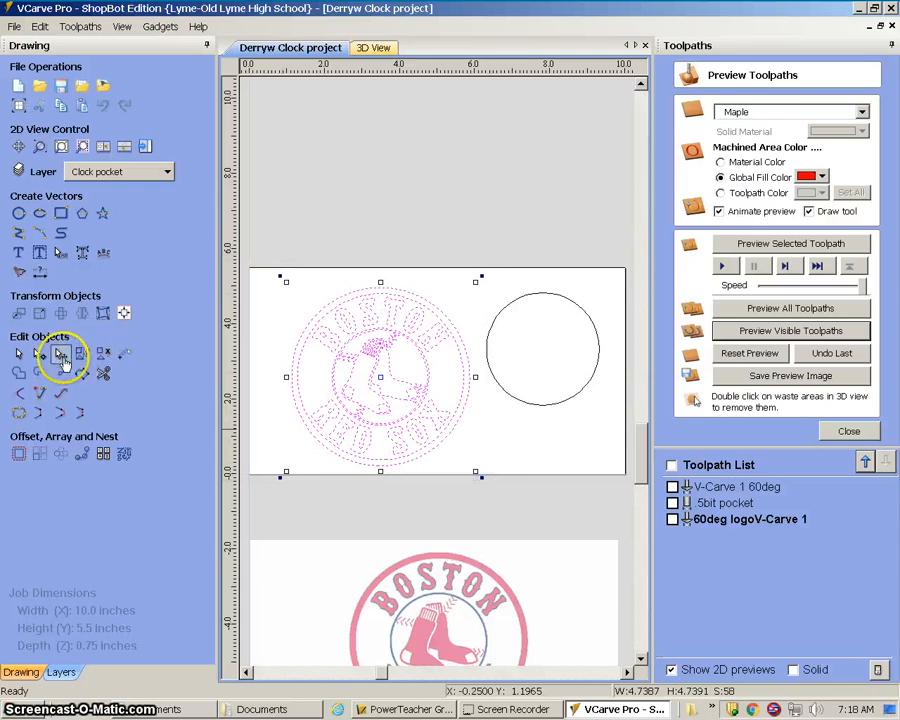
click(81, 355)
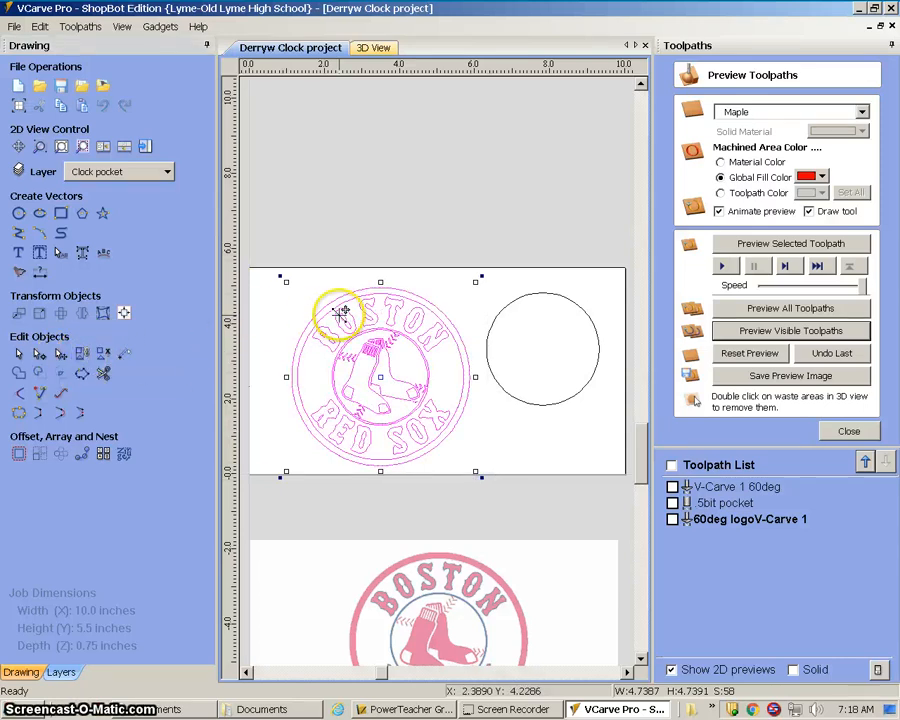
drag(331, 301, 329, 264)
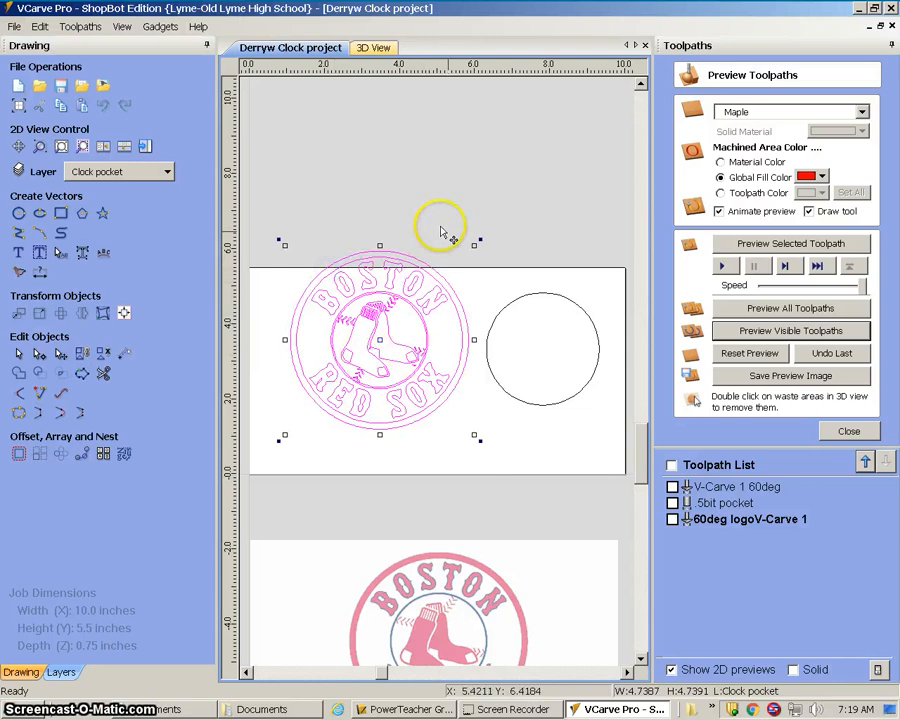
- Scale the grouped logo proportionally to about 3.99 inches wide so it fits on the board beside the clock pocket circle
drag(474, 244, 494, 228)
click(497, 228)
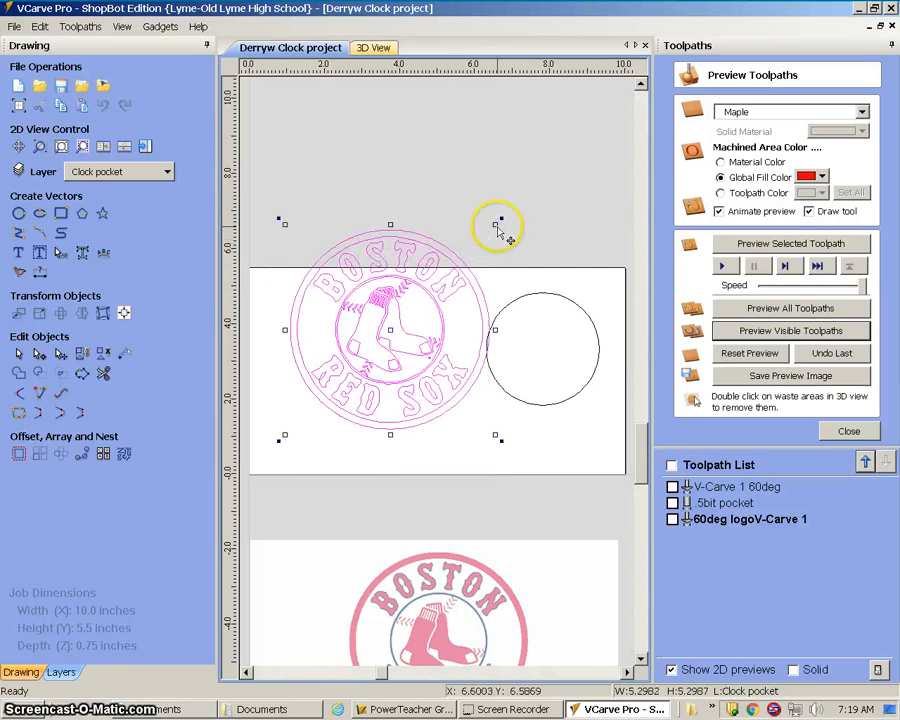
drag(500, 222, 436, 287)
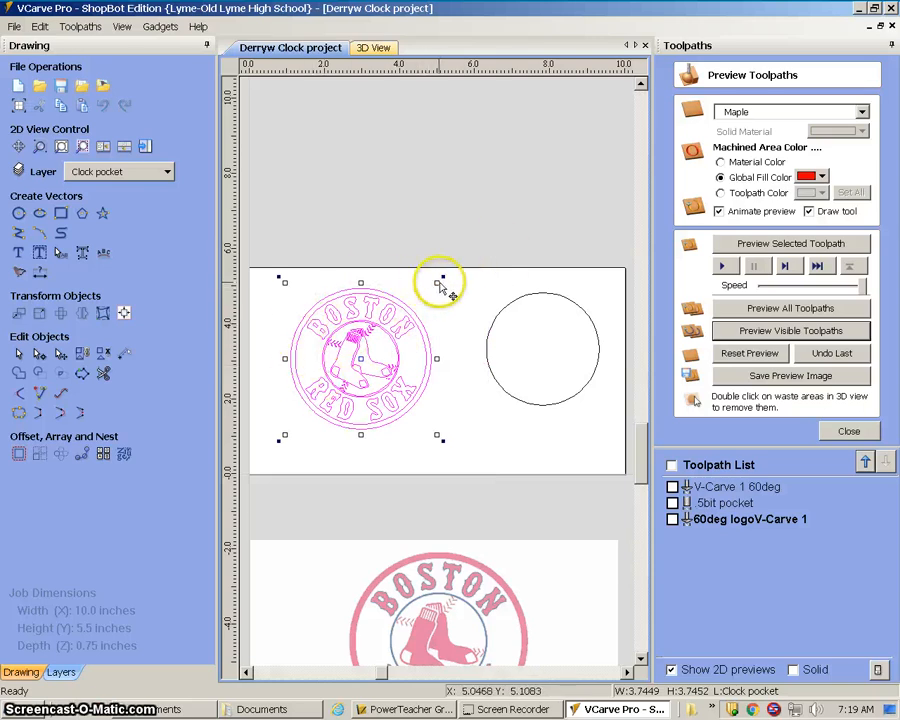
mouse_move(438, 282)
mouse_down()
mouse_move(524, 212)
mouse_move(442, 266)
mouse_up()
click(321, 311)
click(443, 240)
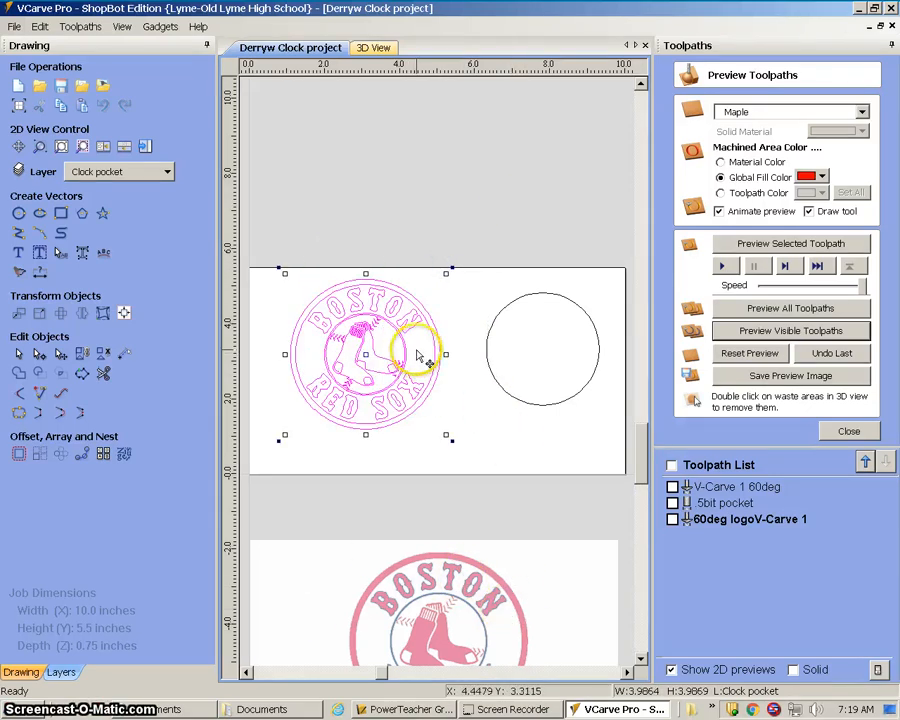
- Delete the Red Sox logo vectors from the board, import the sailboat GIF bitmap, and place it on the board's left part
key(Delete)
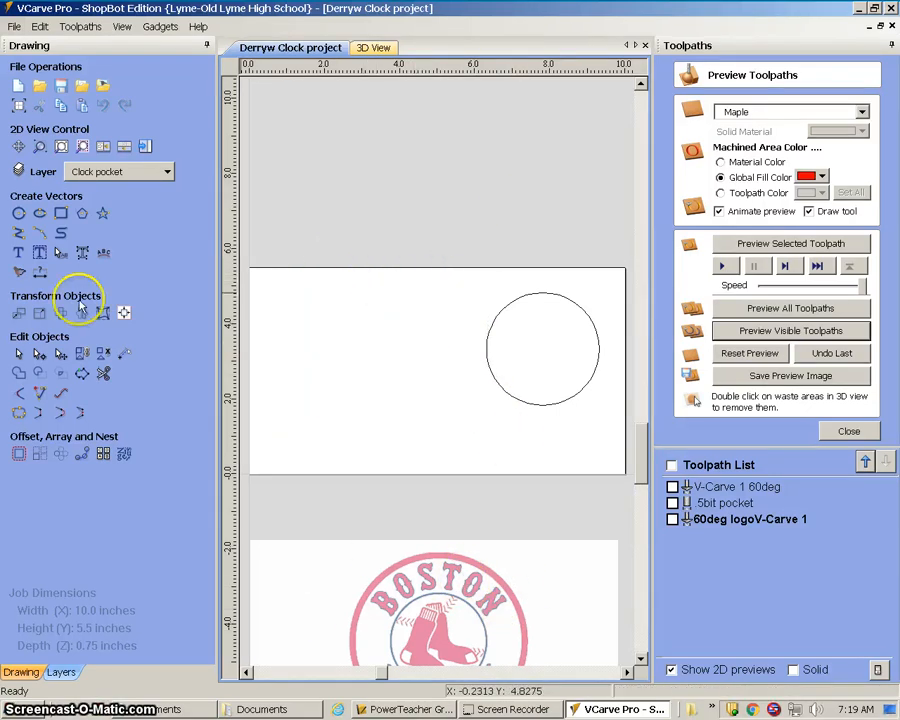
click(15, 27)
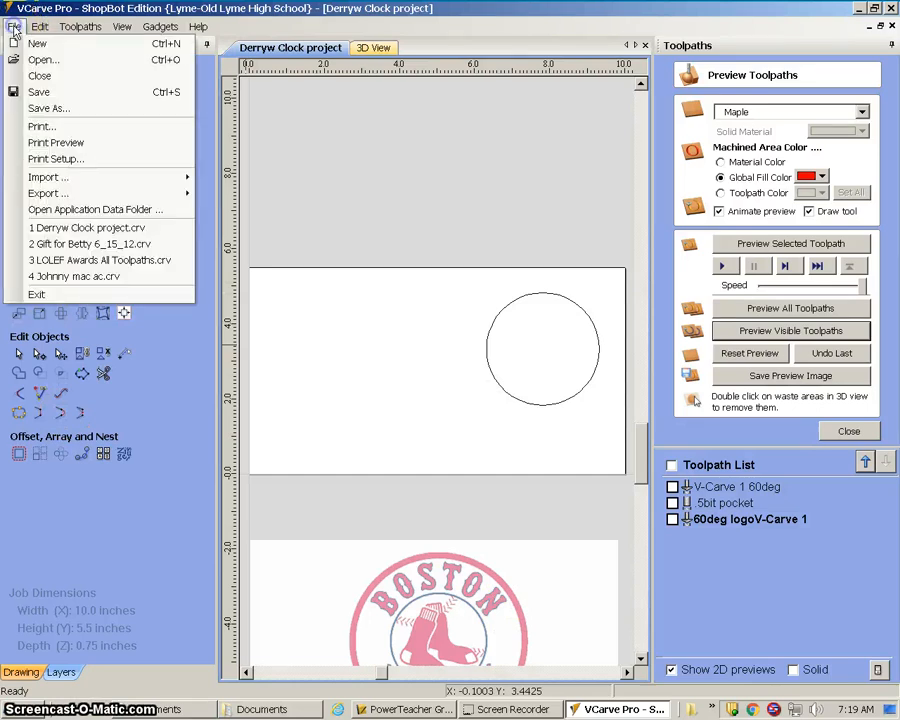
mouse_move(60, 177)
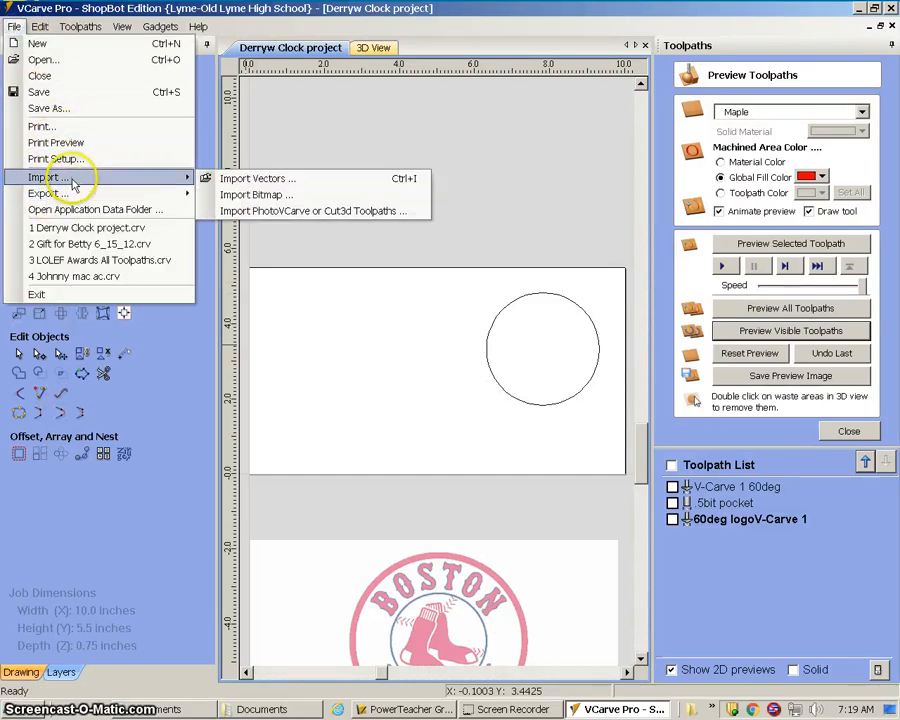
click(259, 195)
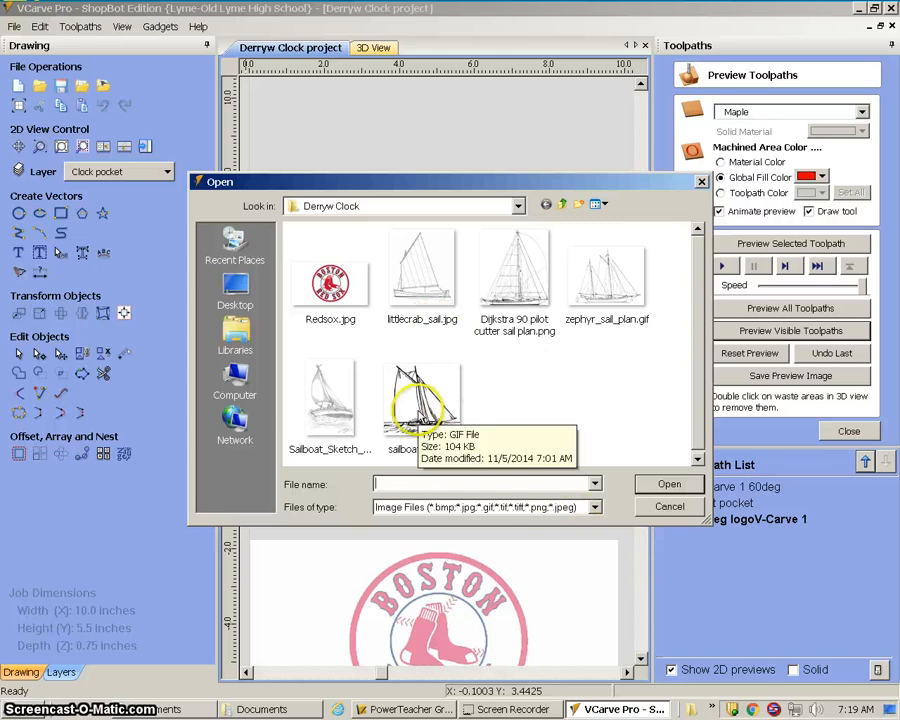
double_click(354, 400)
drag(404, 342, 352, 340)
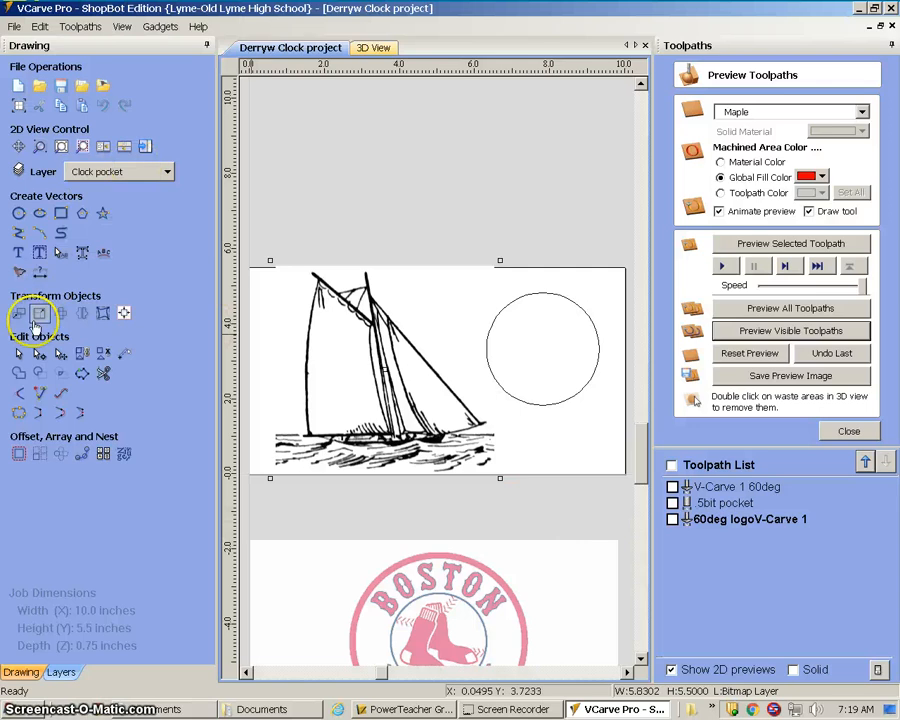
- Preview a black/white trace of the sailboat bitmap with corner fit 26% and a noise filter of 3 pixels
click(18, 271)
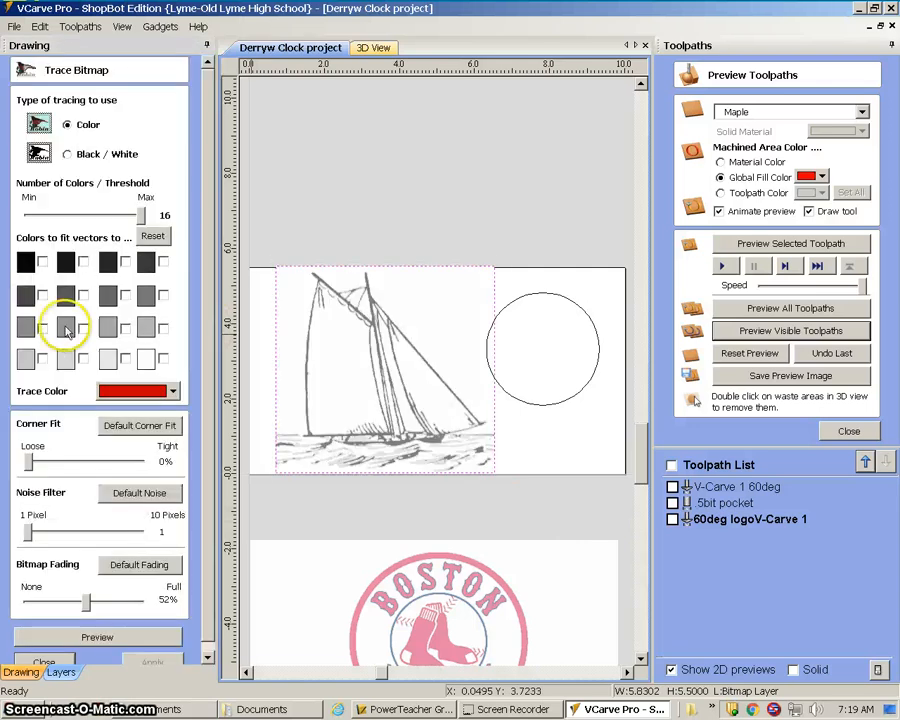
click(66, 155)
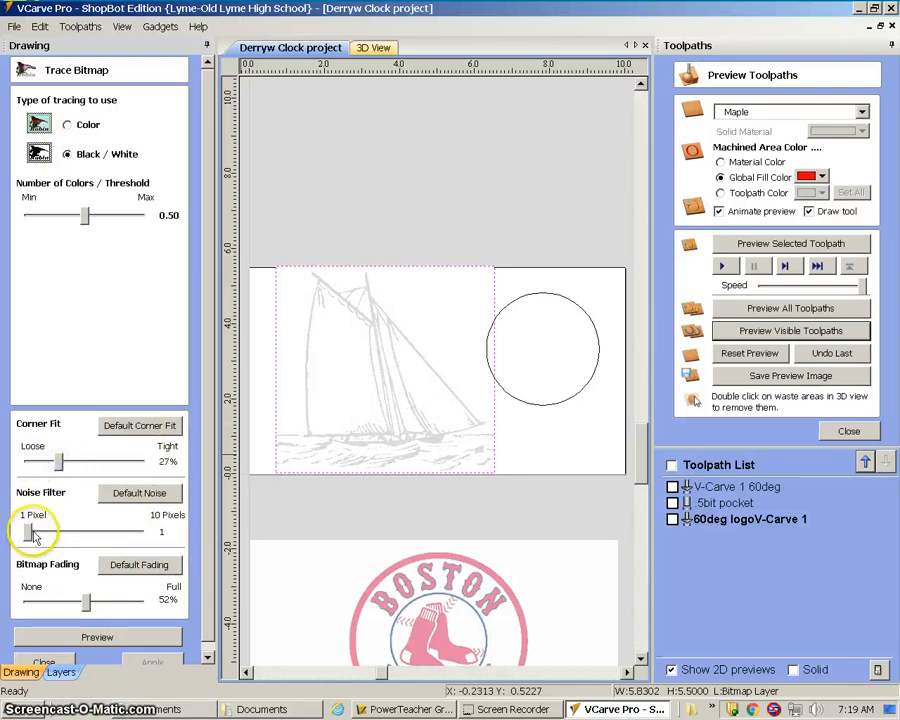
drag(40, 537, 60, 536)
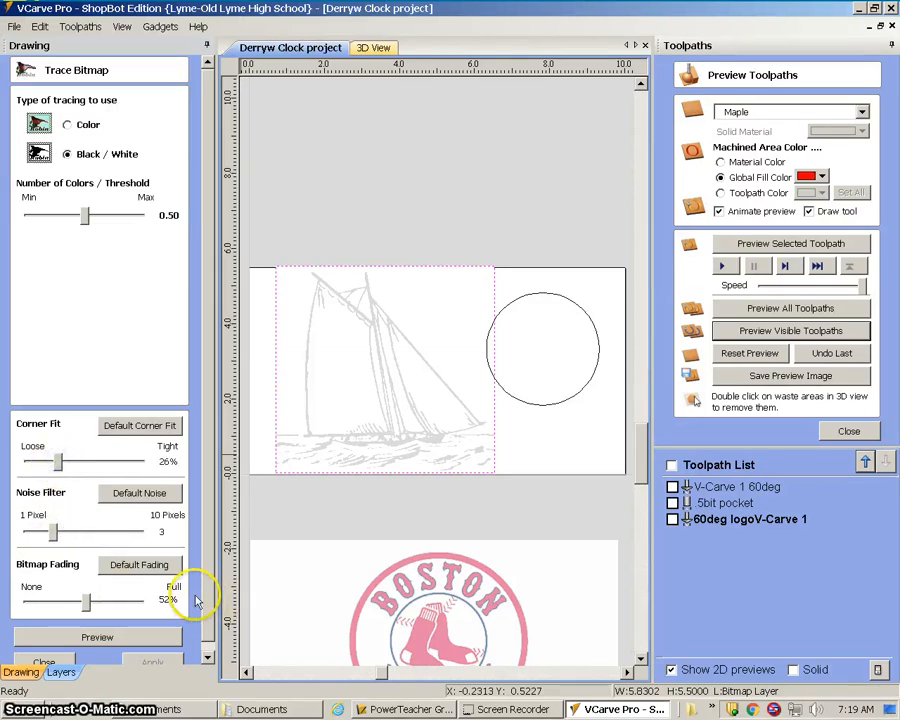
scroll(210, 590, down, 1)
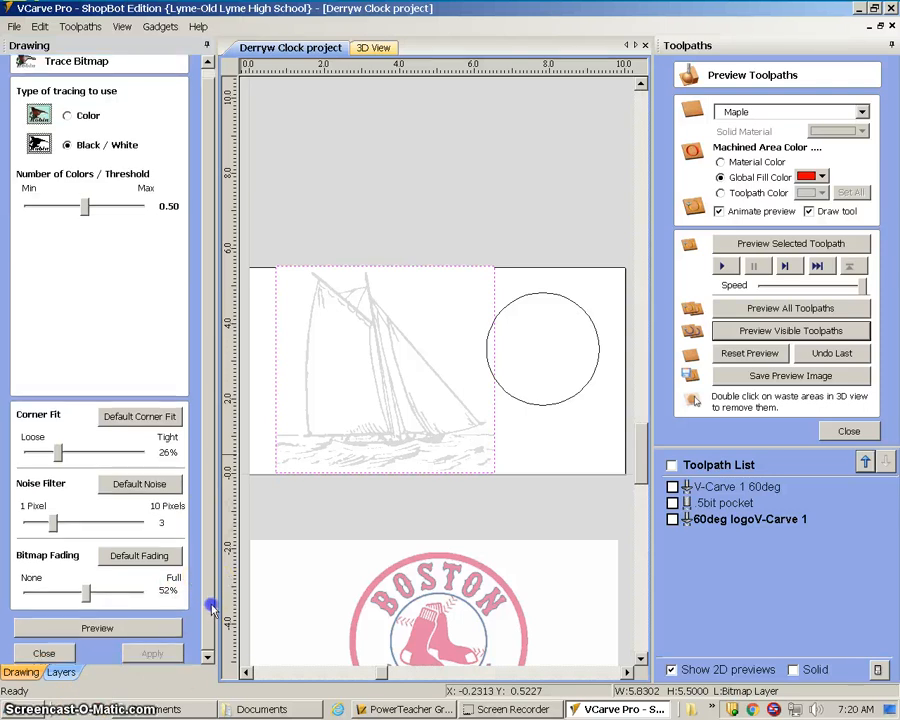
click(97, 629)
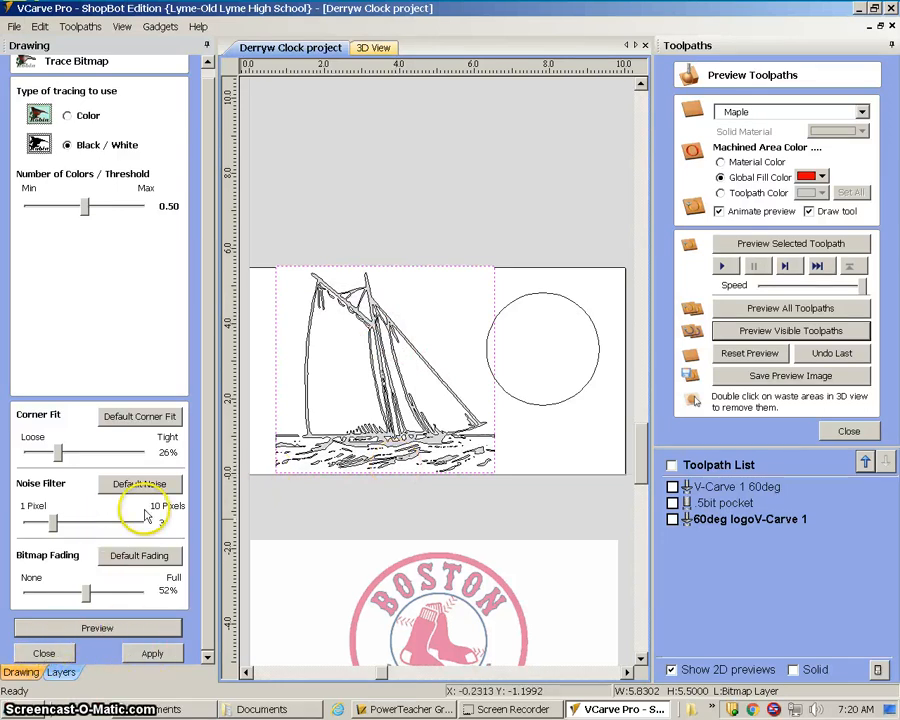
- Apply the sailboat trace with corner fit 68% and noise filter 8, and preview it again with noise filter 1
drag(60, 452, 107, 450)
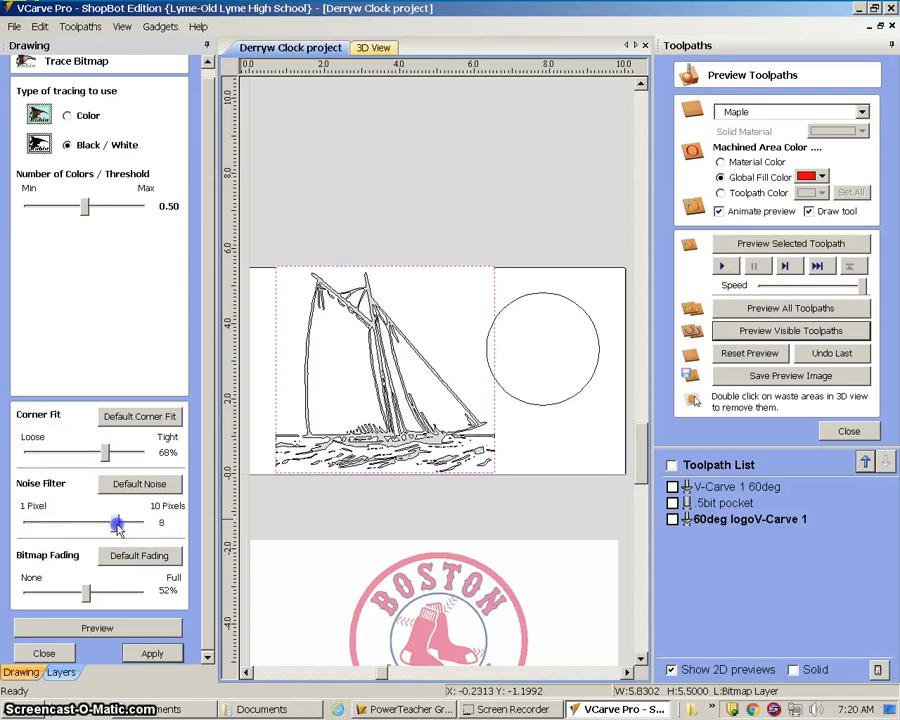
click(150, 655)
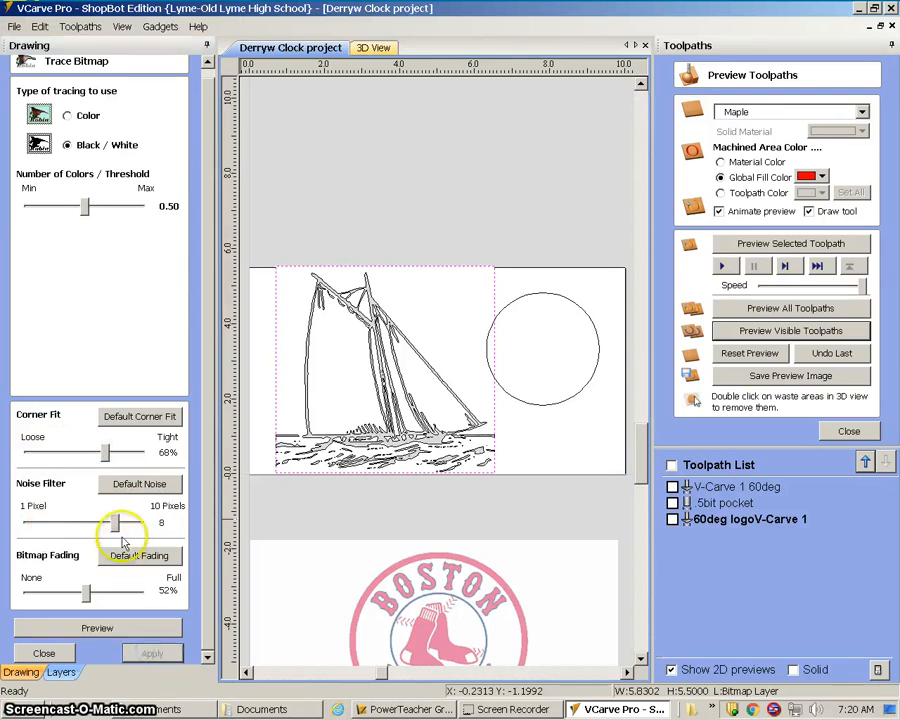
drag(115, 522, 28, 522)
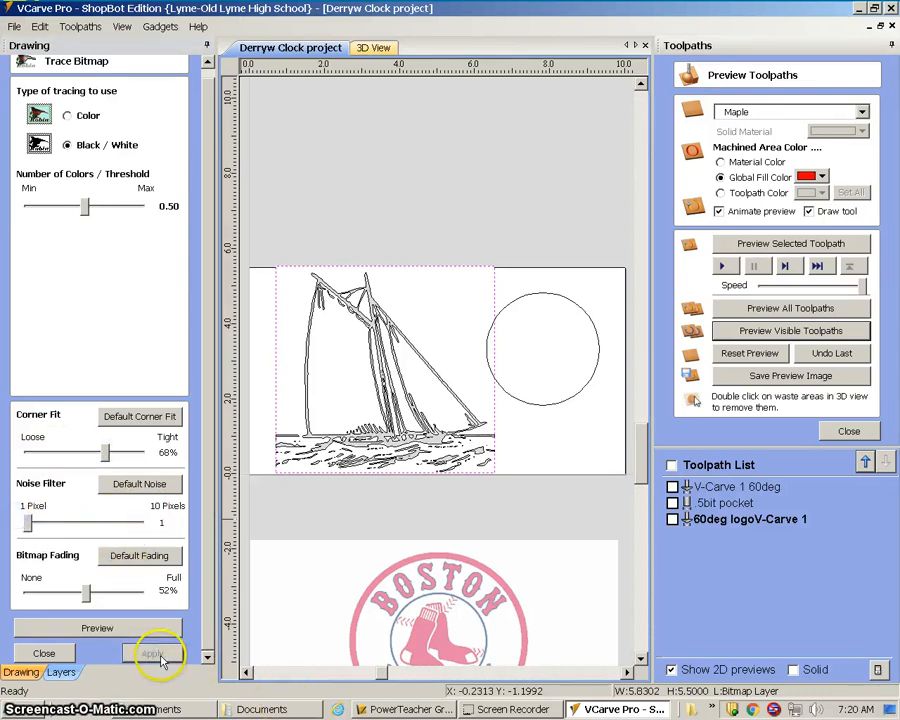
click(131, 630)
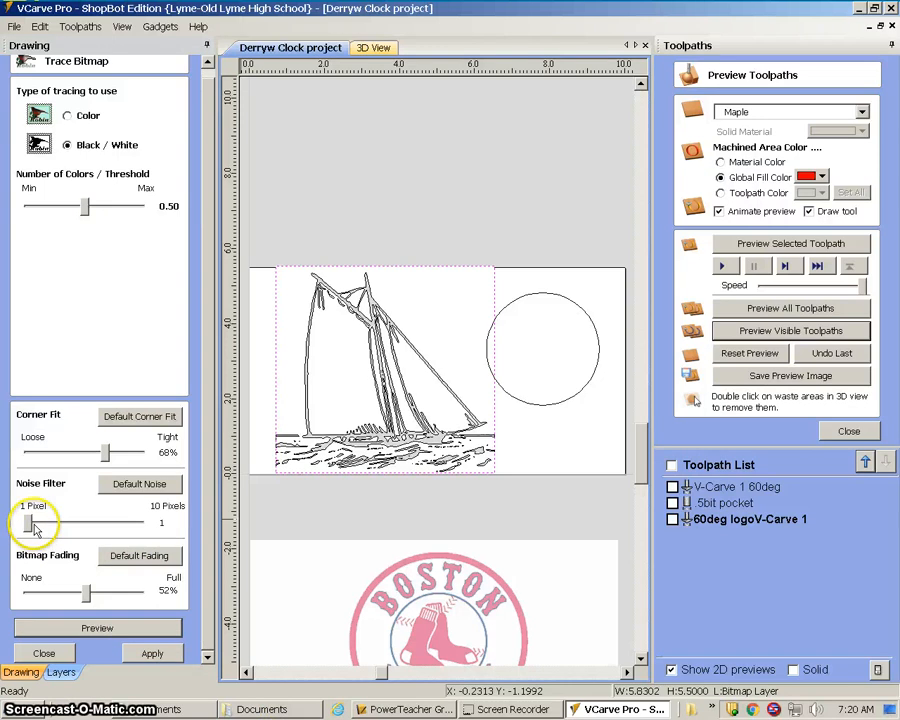
- Set the noise filter to 3 pixels and corner fit to 27%, apply the sailboat trace, and close the tracing tool
drag(45, 525, 53, 522)
drag(104, 453, 60, 455)
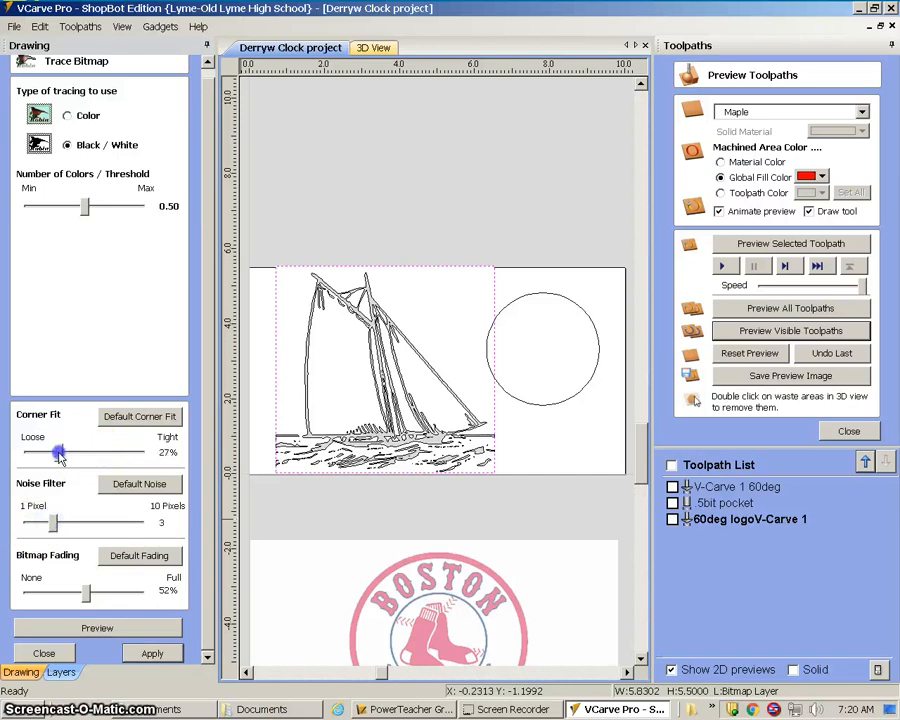
click(135, 655)
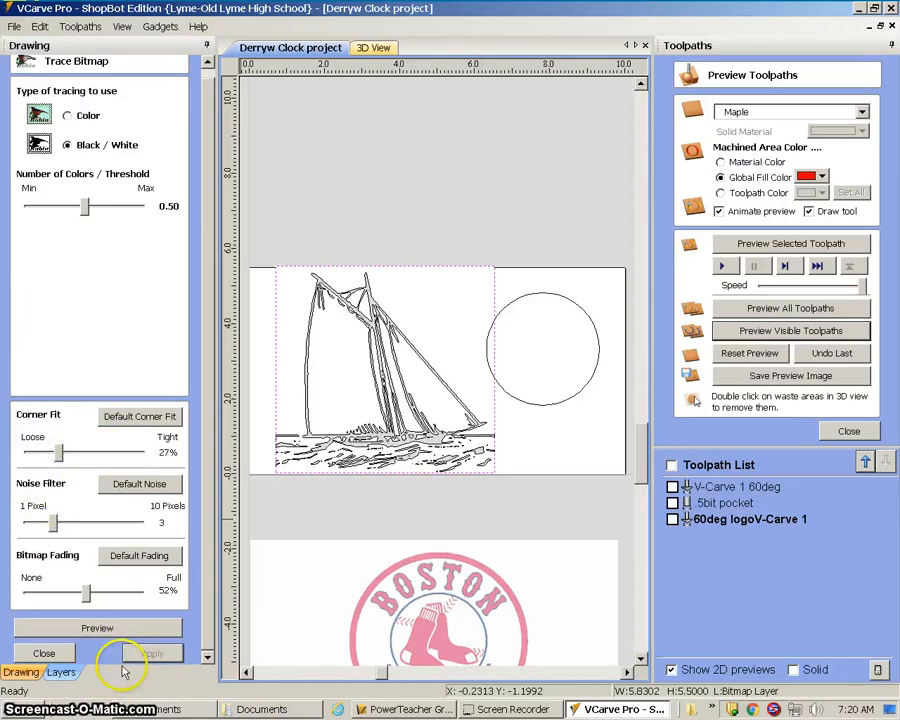
click(45, 655)
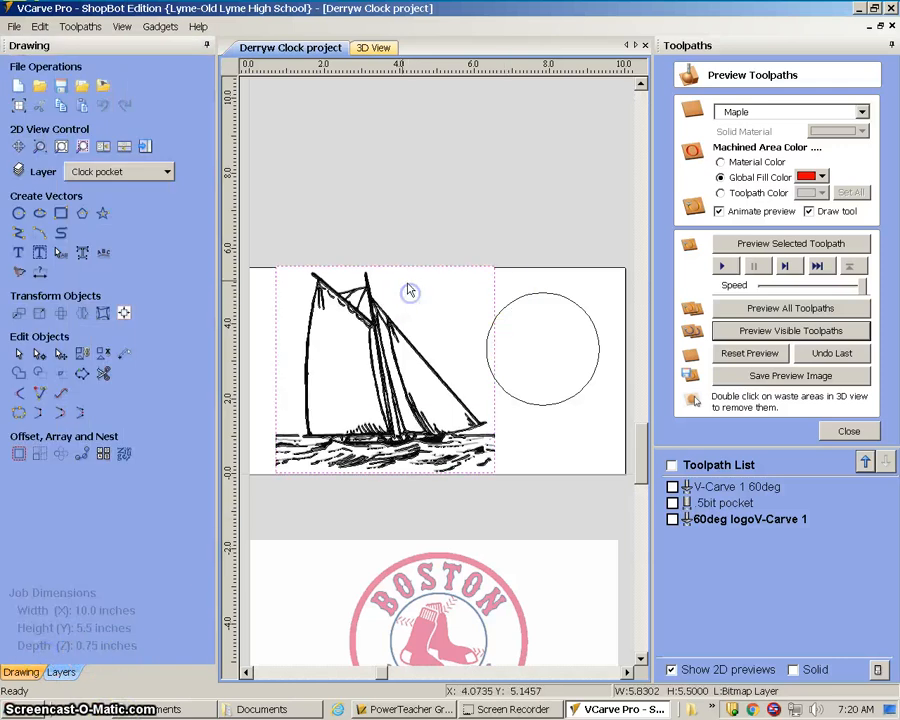
- Move the sailboat bitmap off the board to just below it, and group all the traced sailboat vectors
click(61, 353)
mouse_move(452, 286)
mouse_down()
mouse_move(528, 502)
mouse_move(518, 603)
mouse_up()
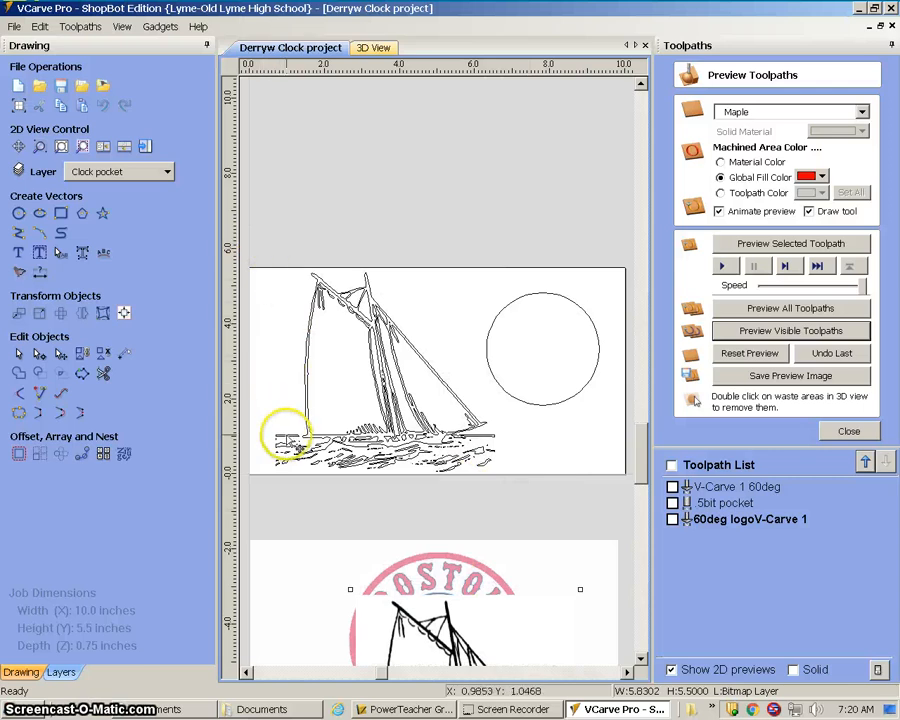
click(288, 432)
drag(288, 437, 477, 433)
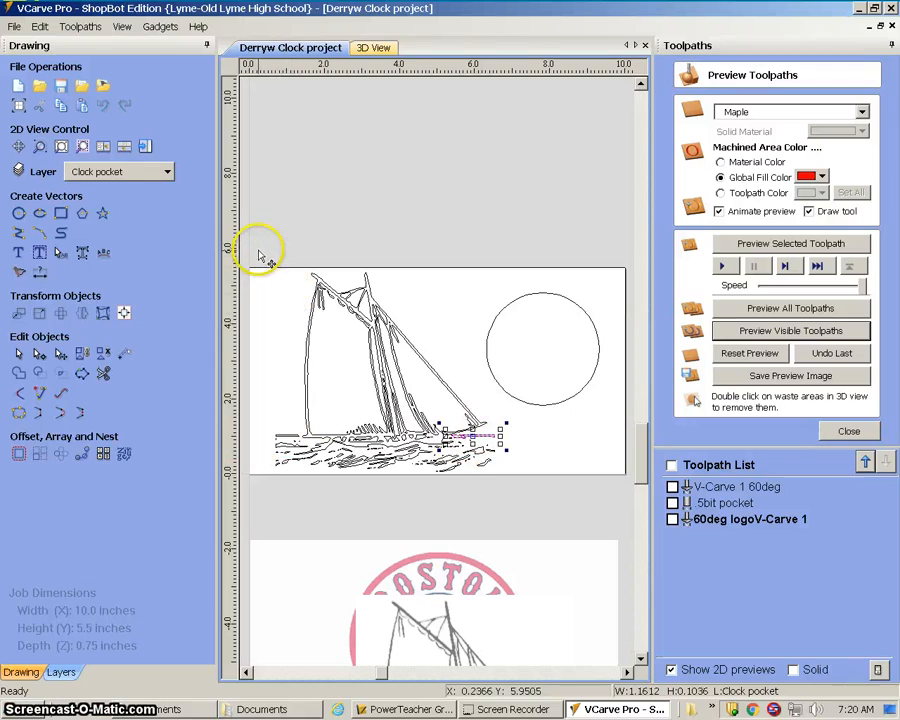
drag(522, 530, 519, 526)
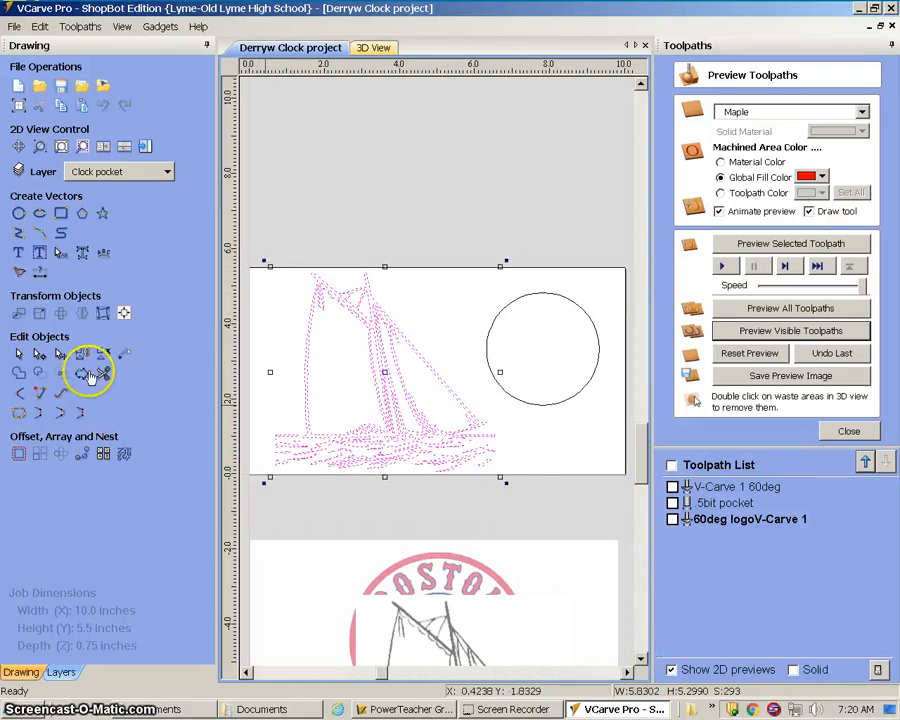
click(83, 355)
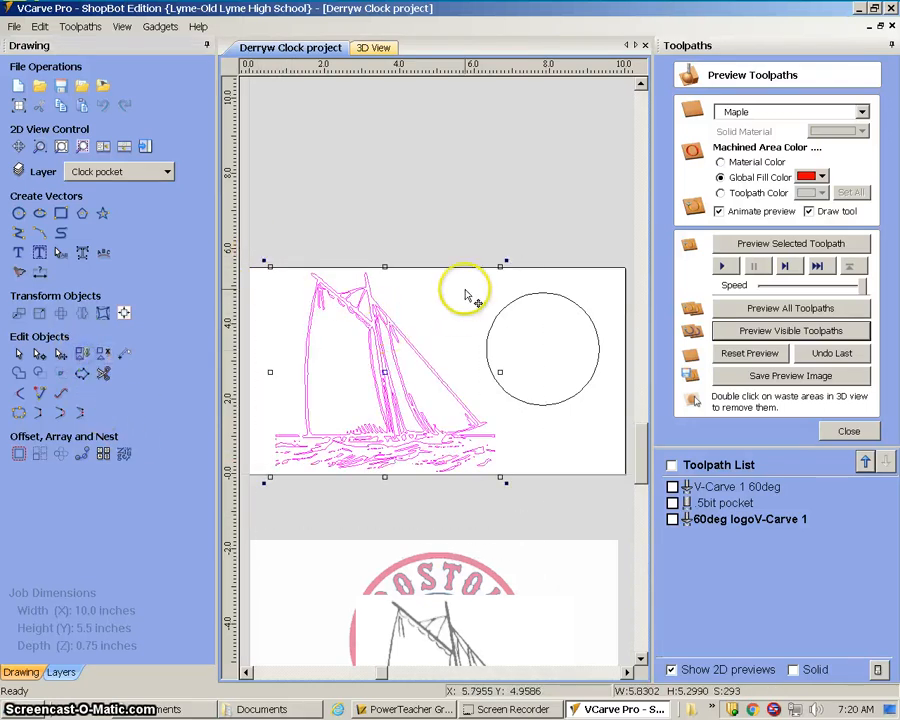
- Scale the grouped sailboat down to about 4.48 inches wide and position it within the board beside the clock pocket circle
drag(501, 265, 474, 320)
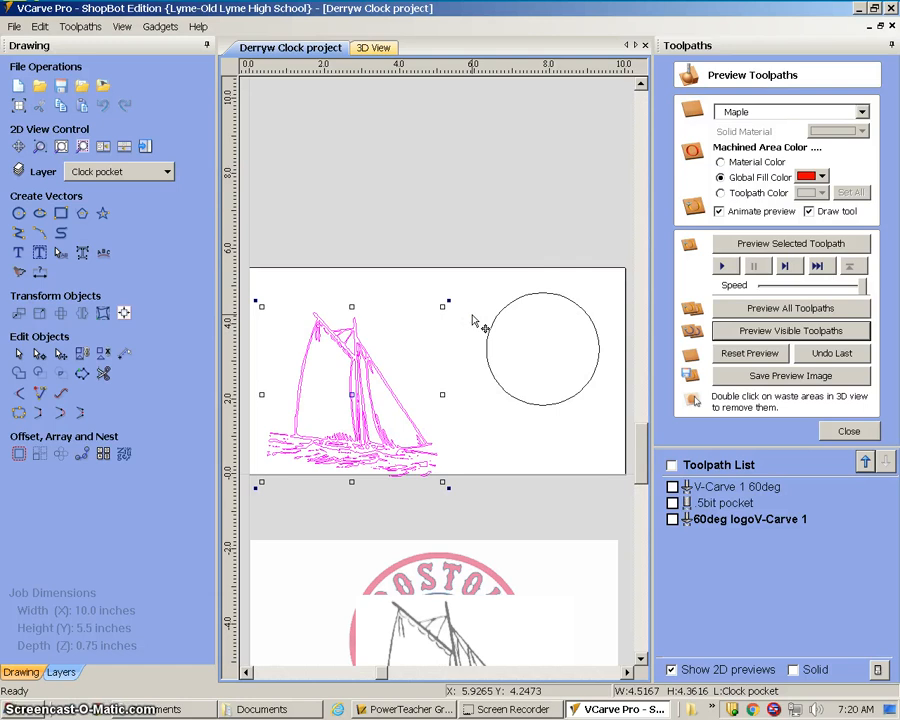
key(ctrl+z)
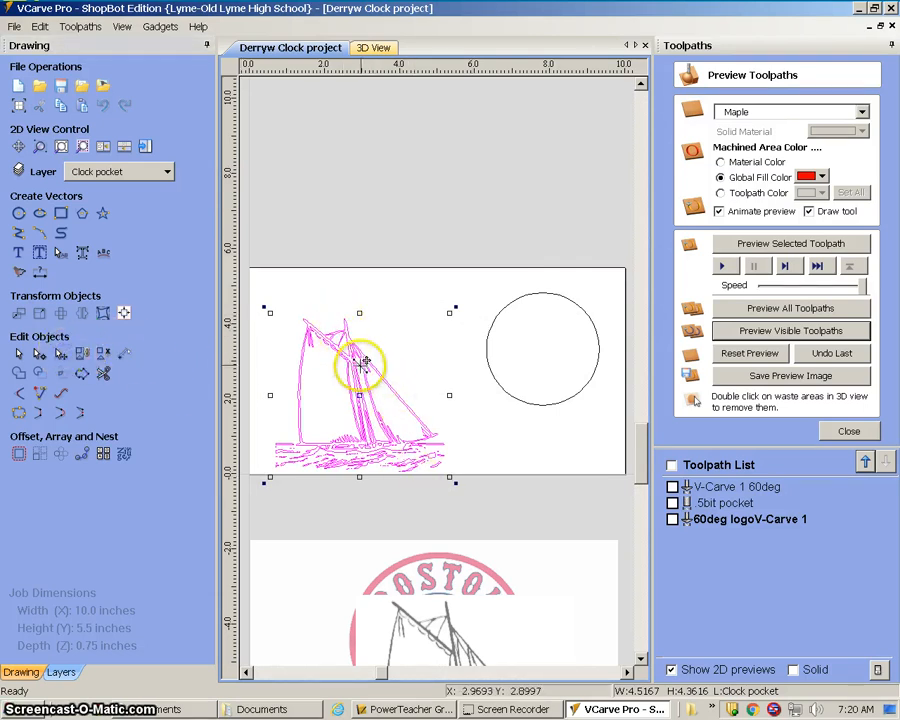
drag(347, 321, 352, 298)
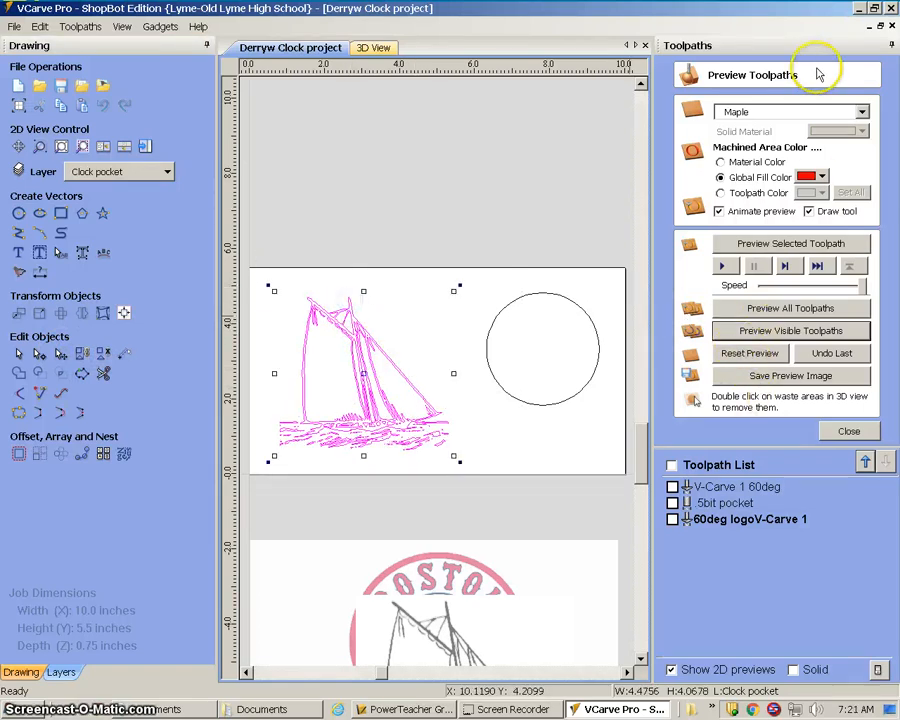
- Calculate a V-carve toolpath named 60V-Carve 1boat for the sailboat using the 60-degree 1/2" V-bit, ignoring duplicate vectors
click(848, 432)
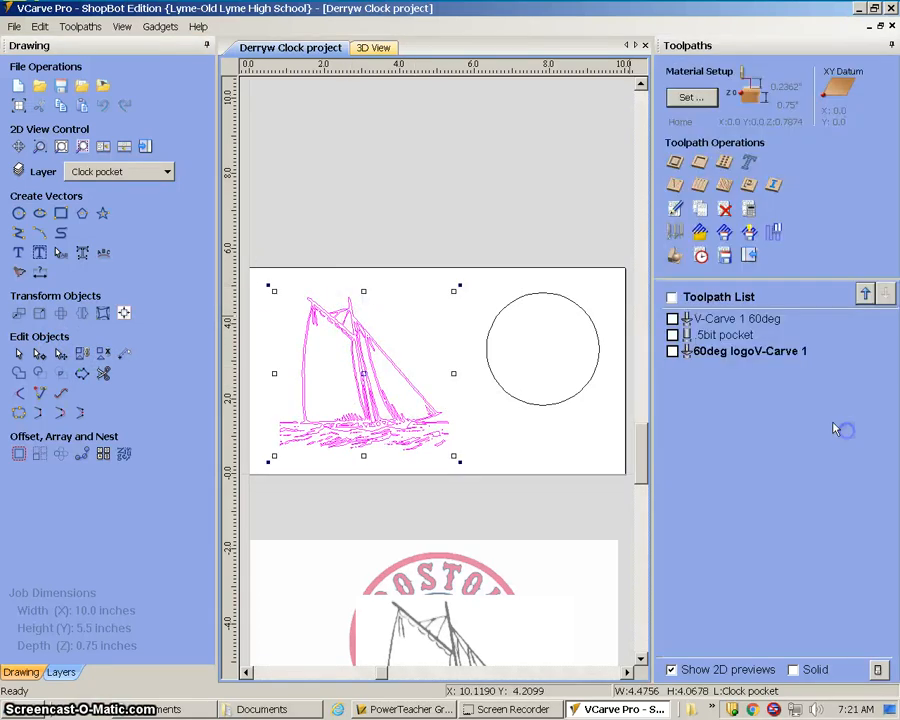
click(676, 186)
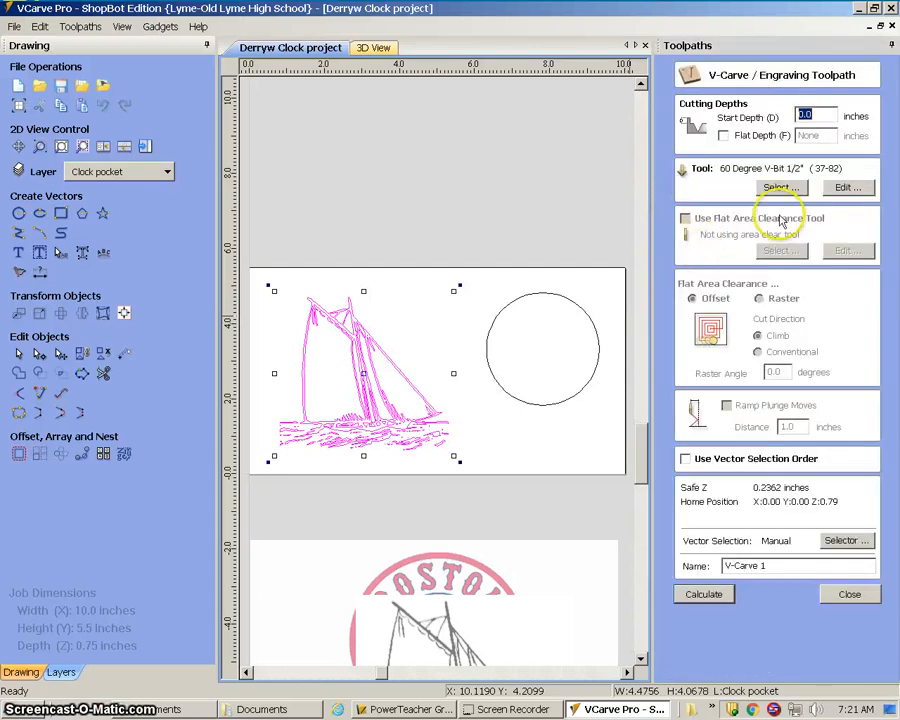
click(781, 565)
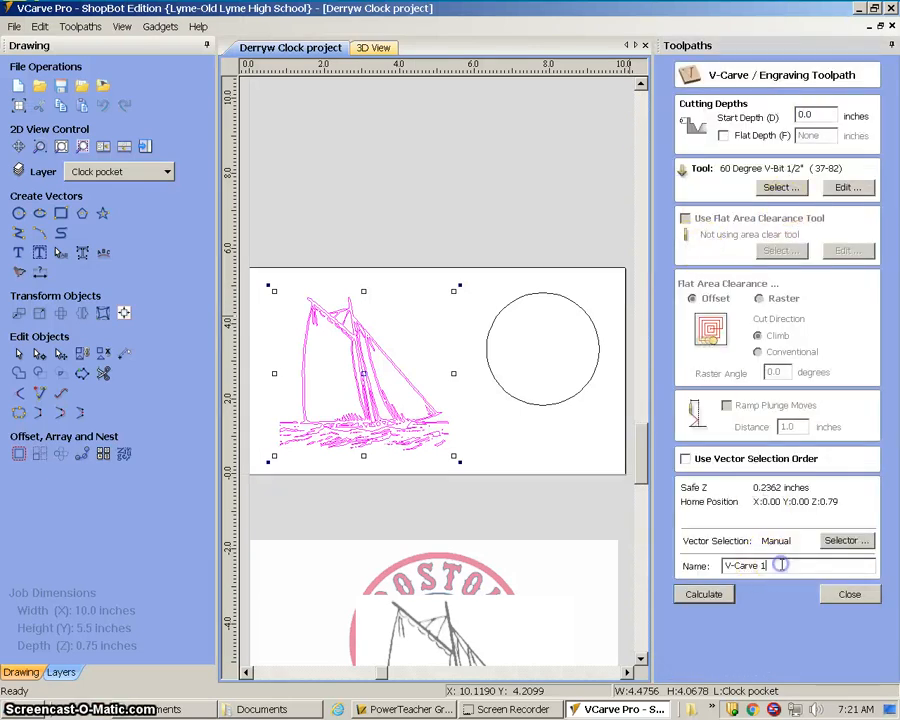
text(boat)
click(726, 566)
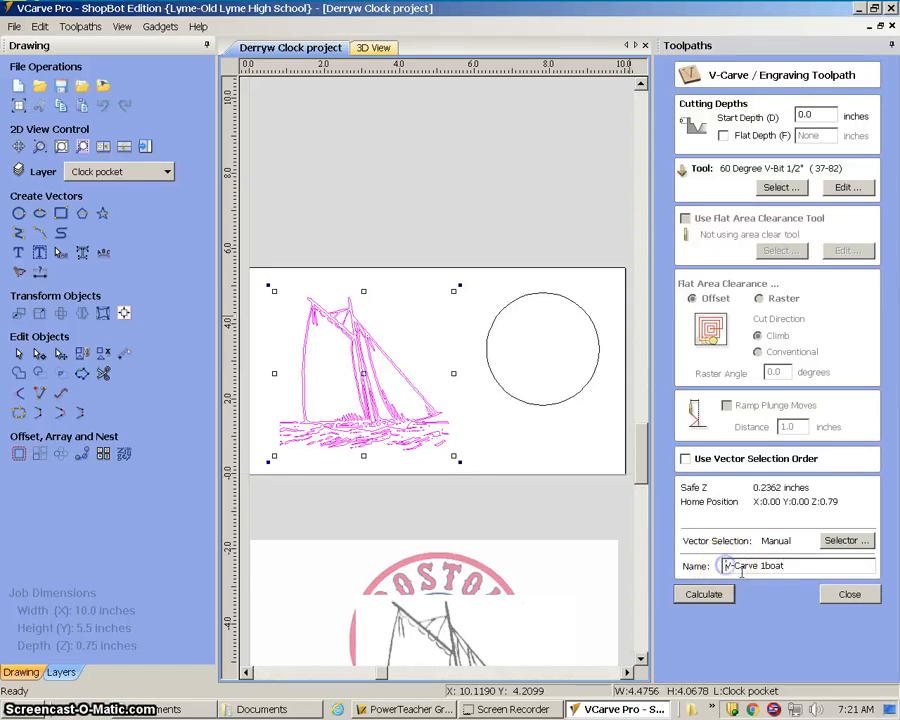
text(60)
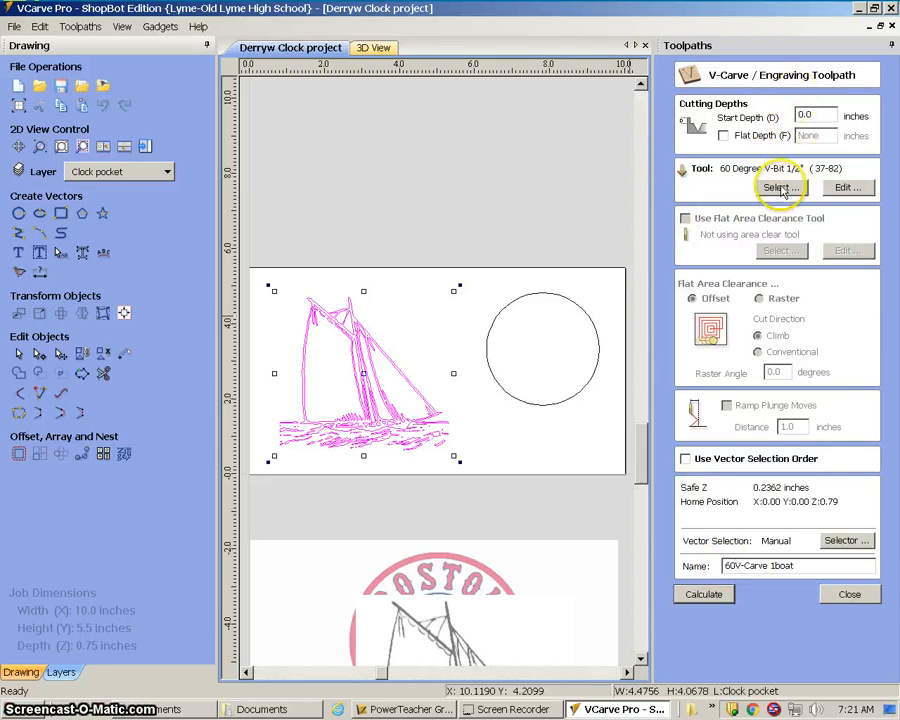
click(703, 594)
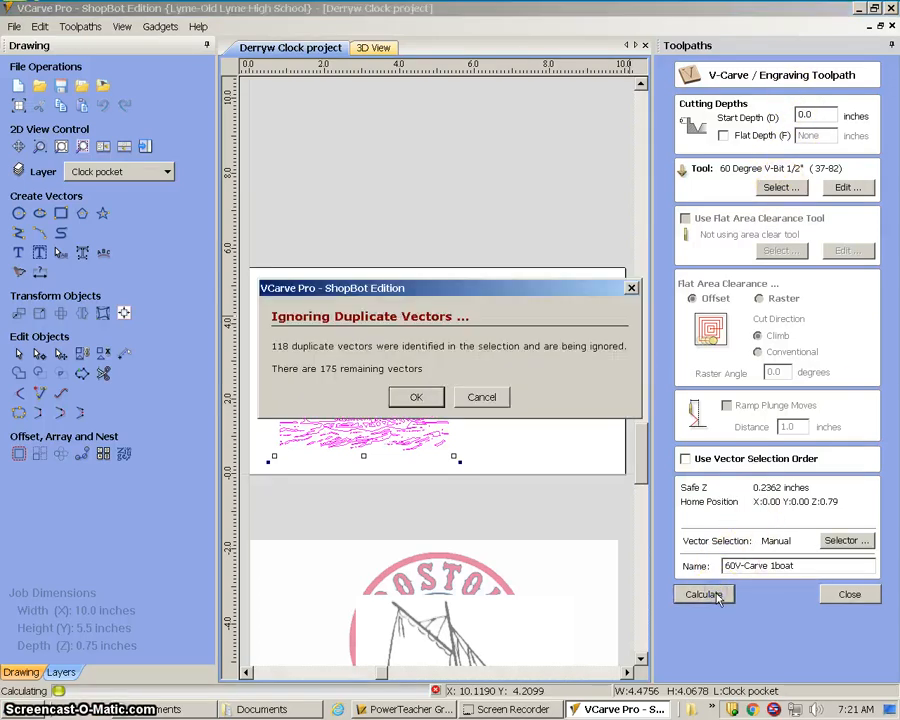
click(415, 398)
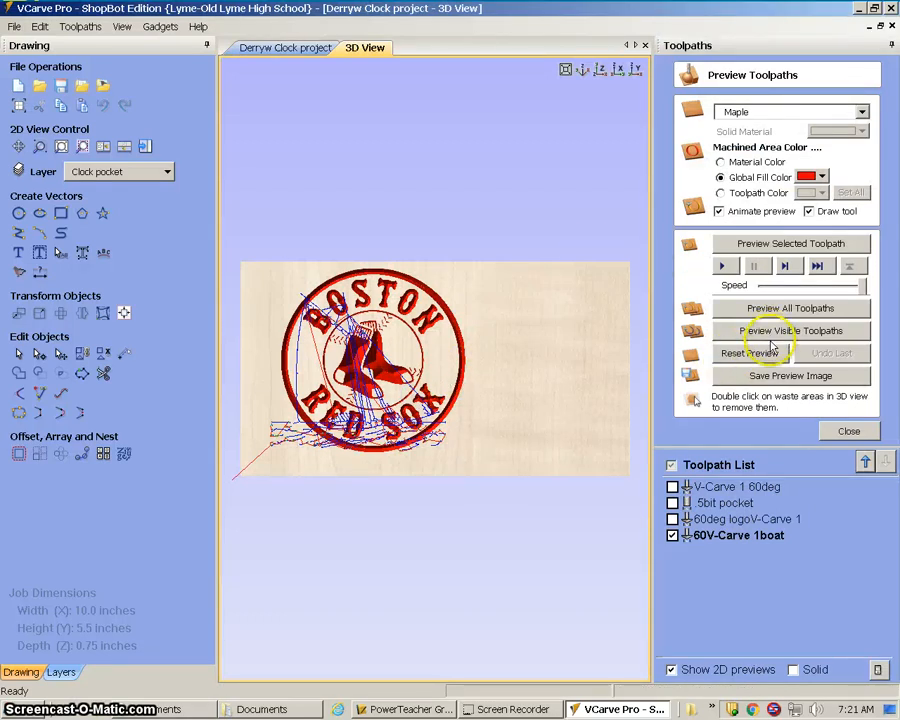
- Reset the 3D preview, simulate the sailboat toolpath alone, and change the machined area's global fill color to dark blue
click(766, 355)
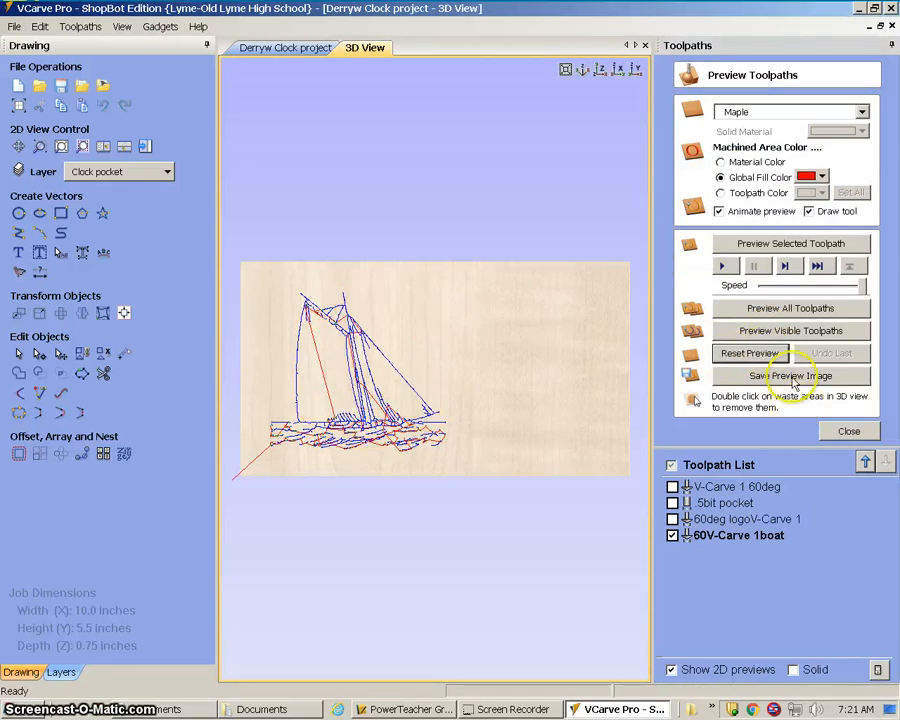
click(791, 333)
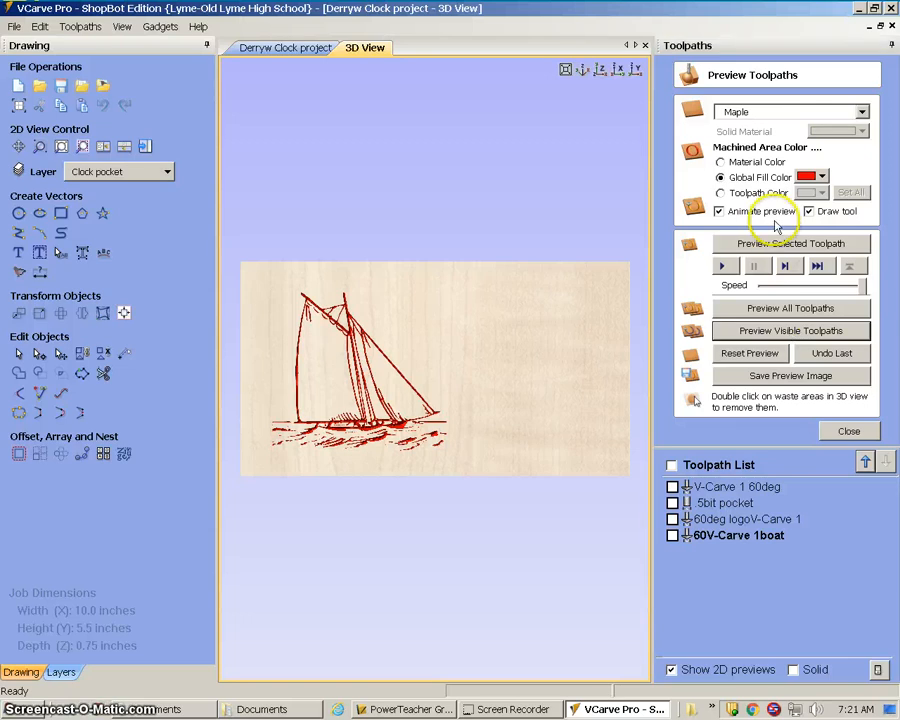
click(822, 178)
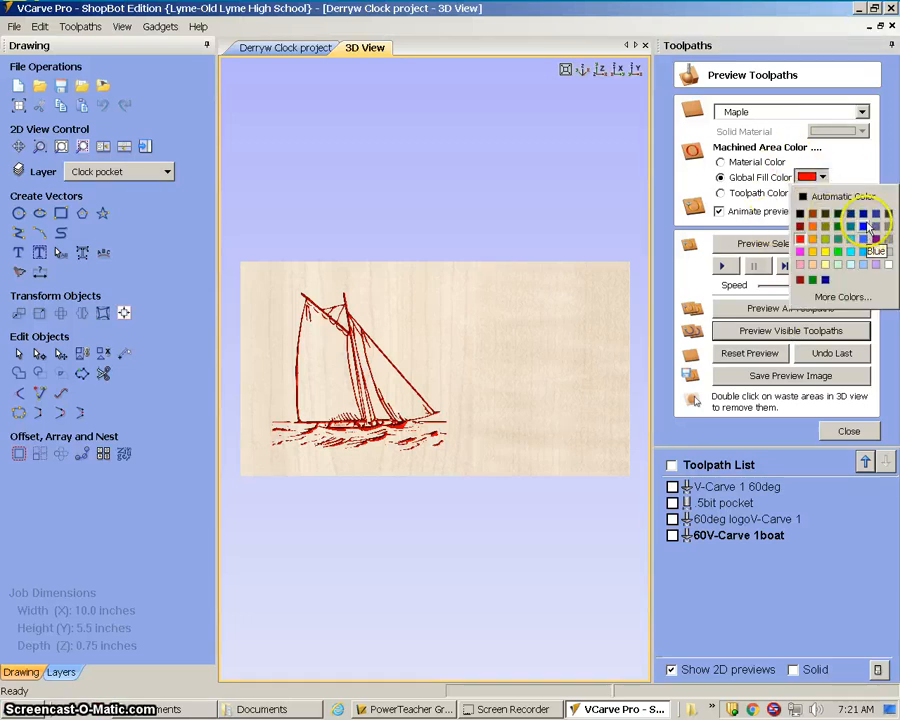
click(862, 213)
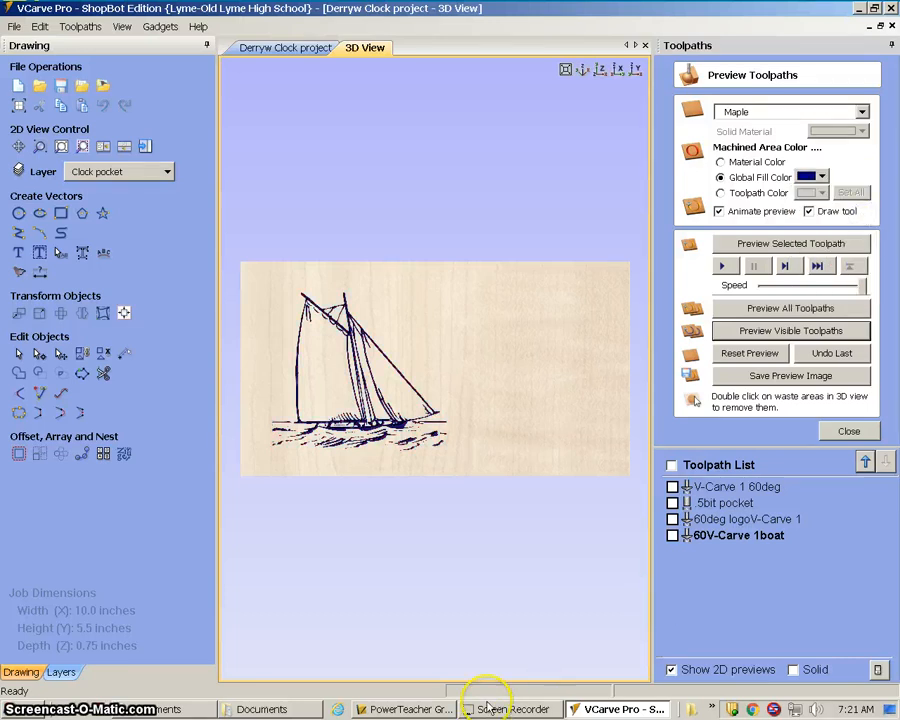
mouse_move(462, 713)
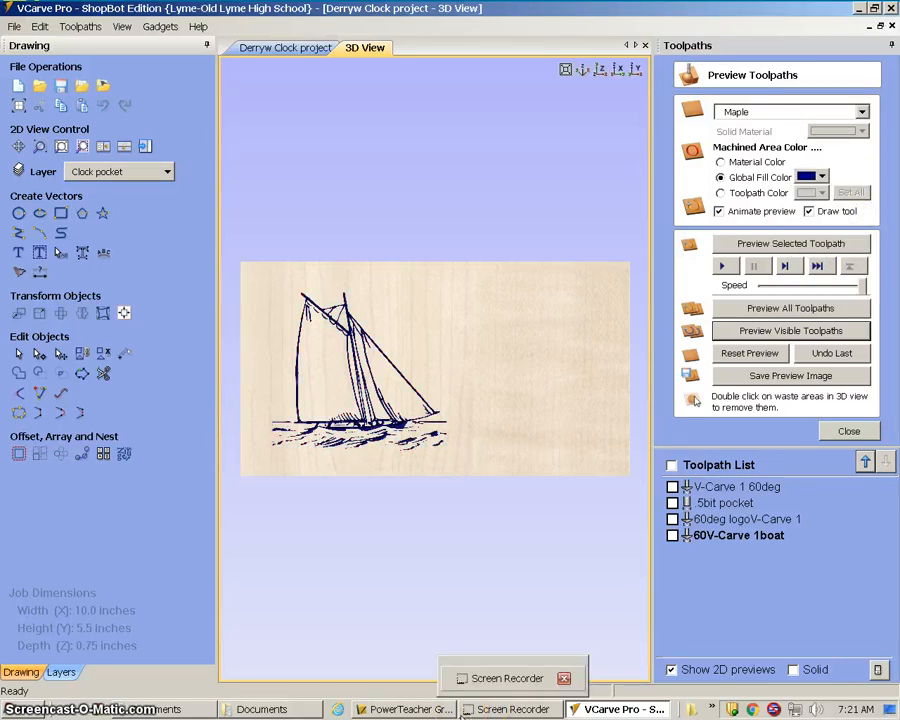